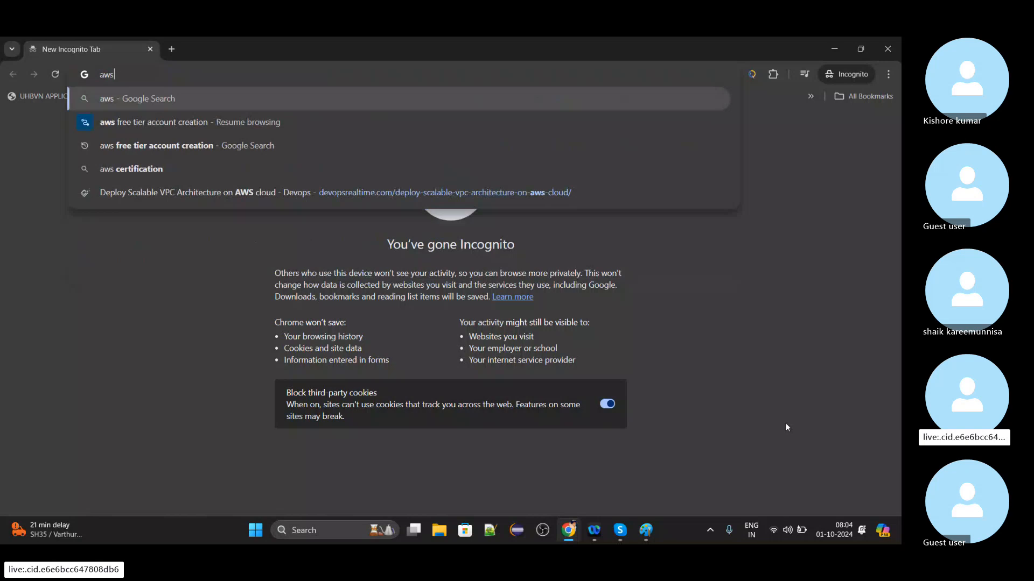
Search the web for console.aws.login.
text(conso)
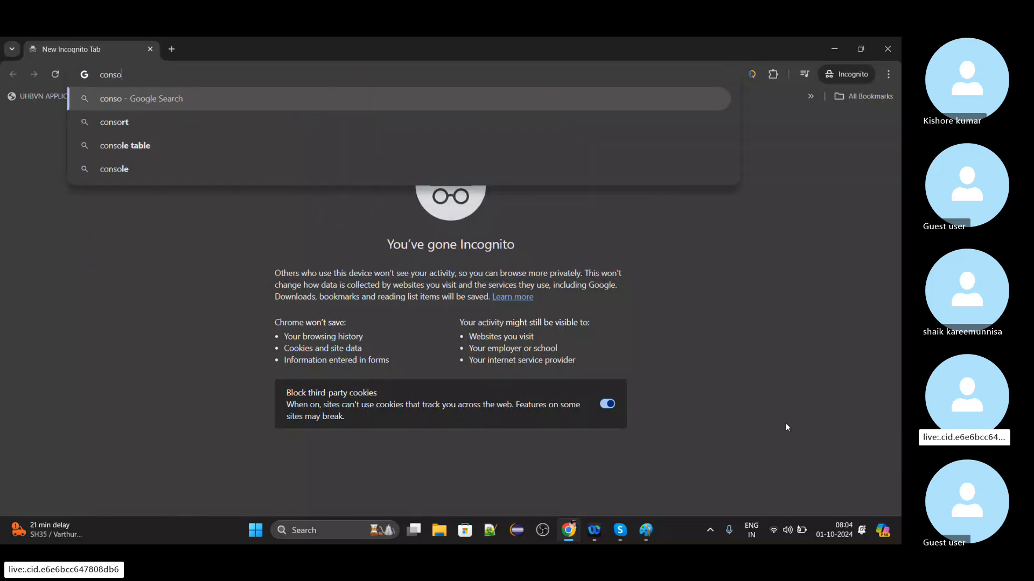
text(le.aw)
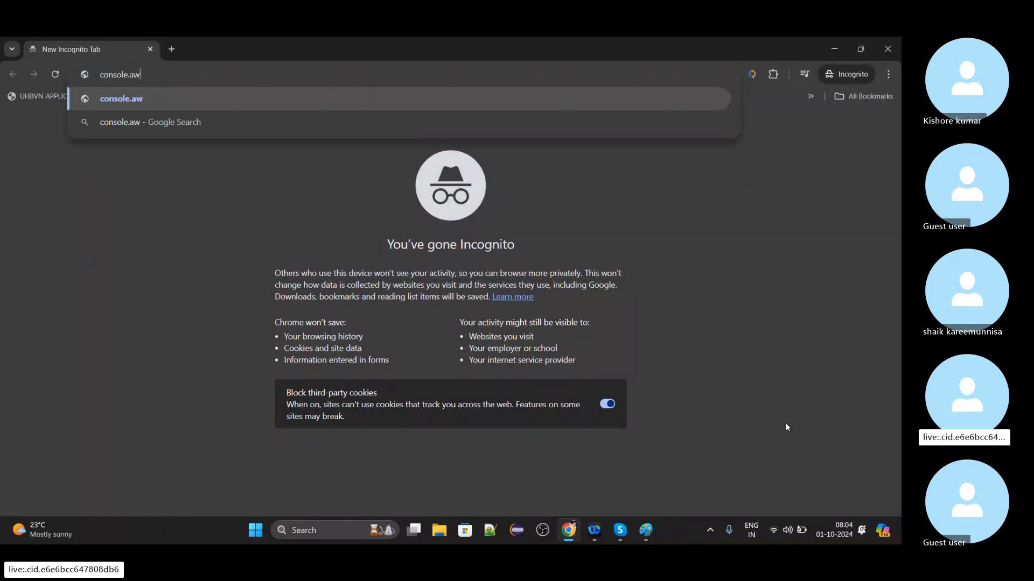
text(s.login)
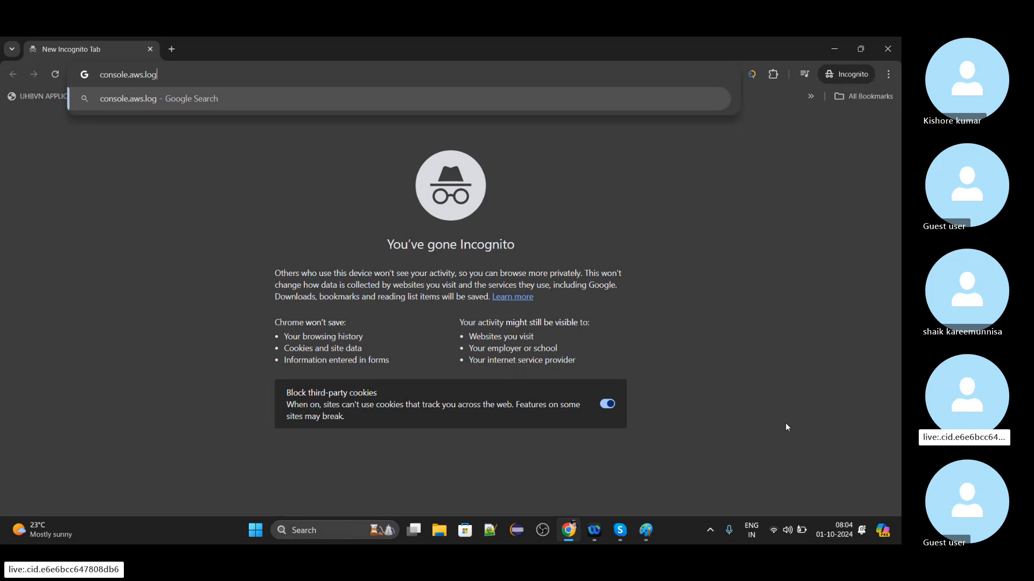
key(Return)
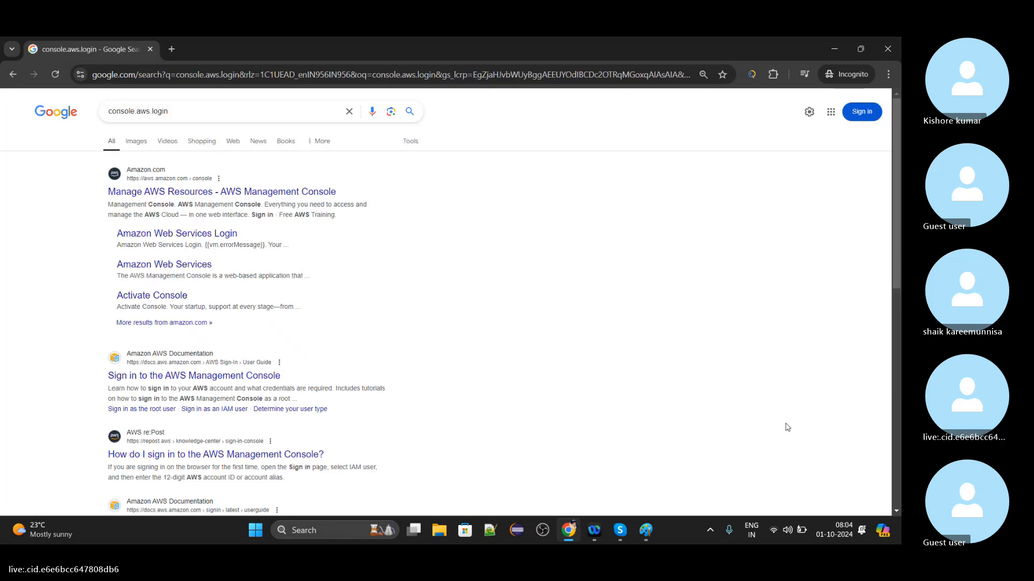
Replace the web search query with "aws console login" and run it.
double_click(236, 115)
key(BackSpace)
key(BackSpace)
key(BackSpace)
key(BackSpace)
key(BackSpace)
key(BackSpace)
key(BackSpace)
key(BackSpace)
key(BackSpace)
key(BackSpace)
key(BackSpace)
key(BackSpace)
key(BackSpace)
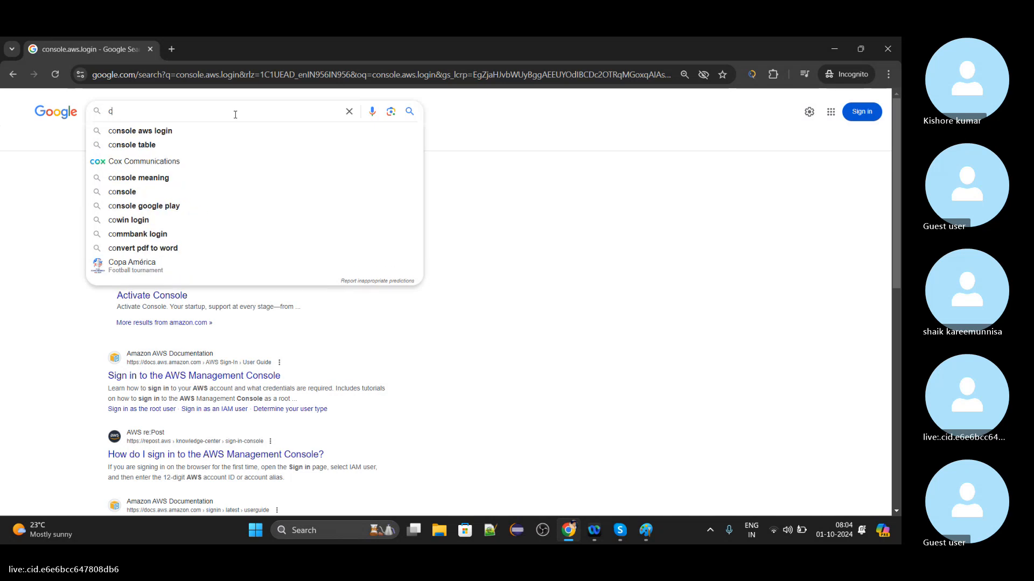
text(aws)
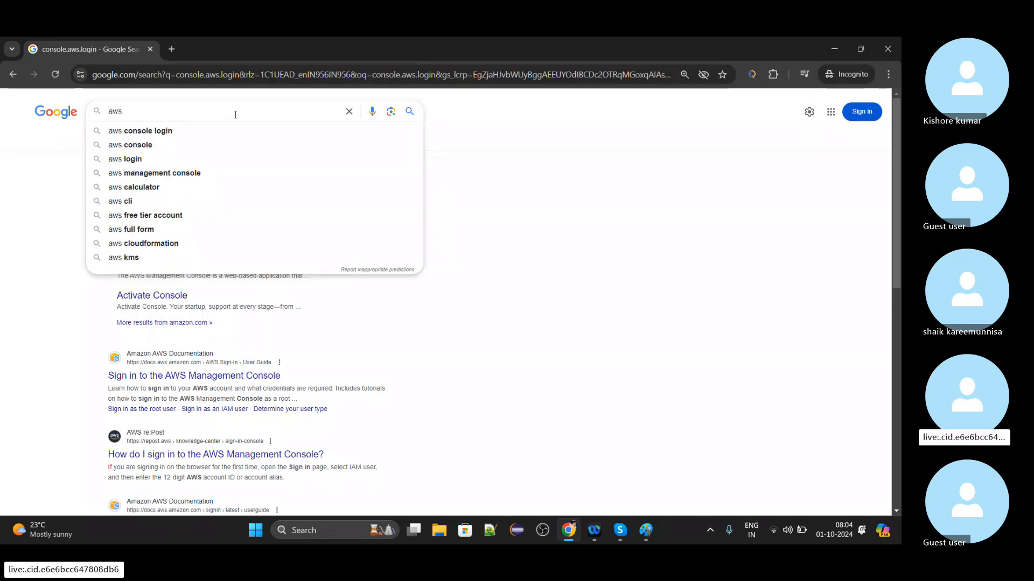
key(Down)
key(Return)
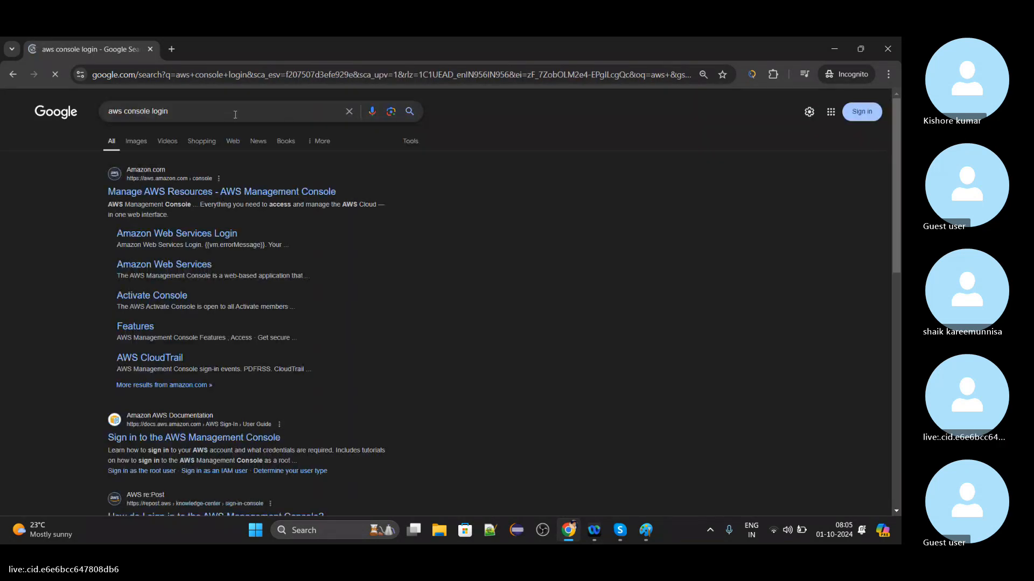
Open the AWS Management Console site from the search results and go to its root user sign-in page.
click(211, 185)
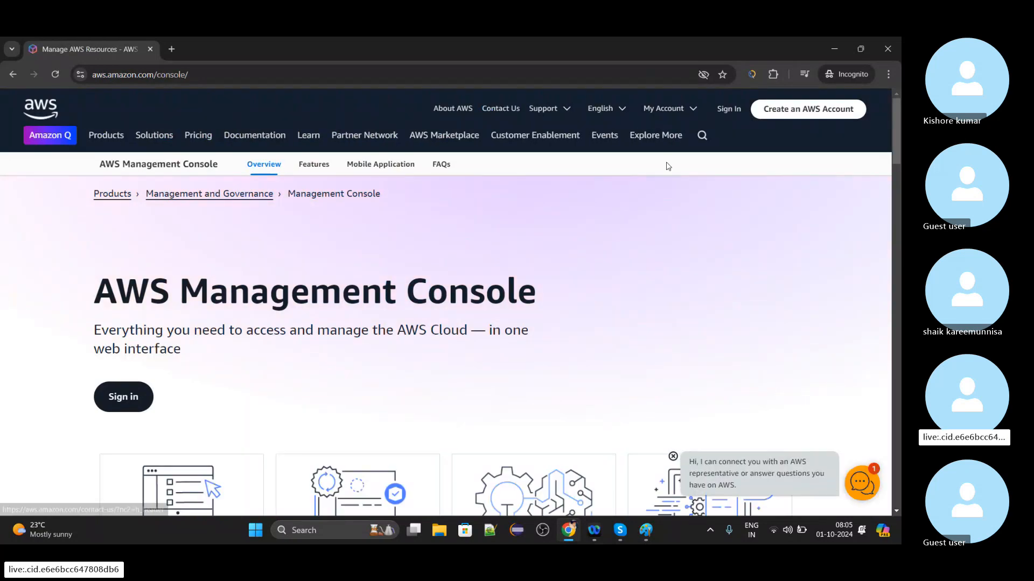
click(729, 110)
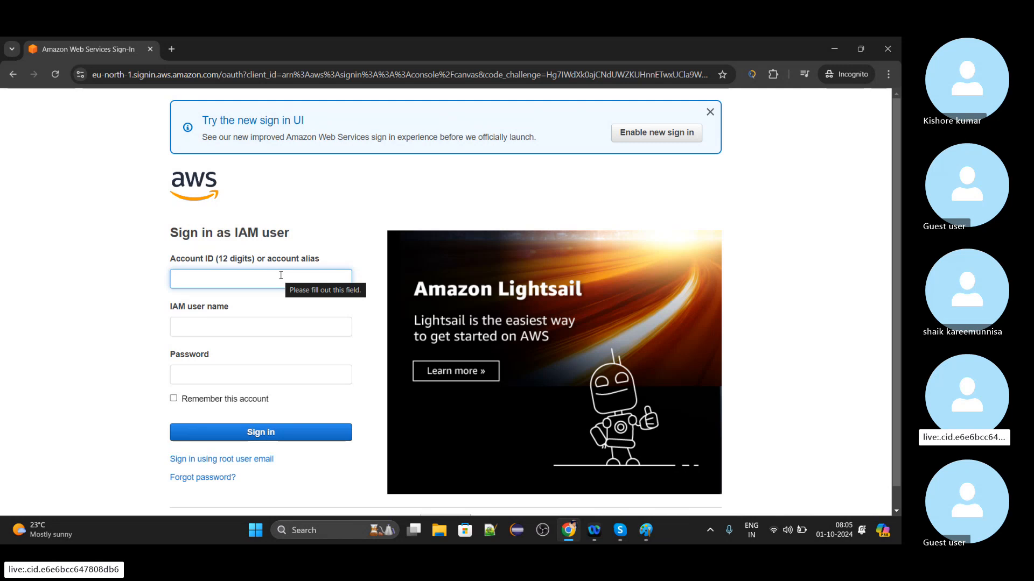
click(263, 460)
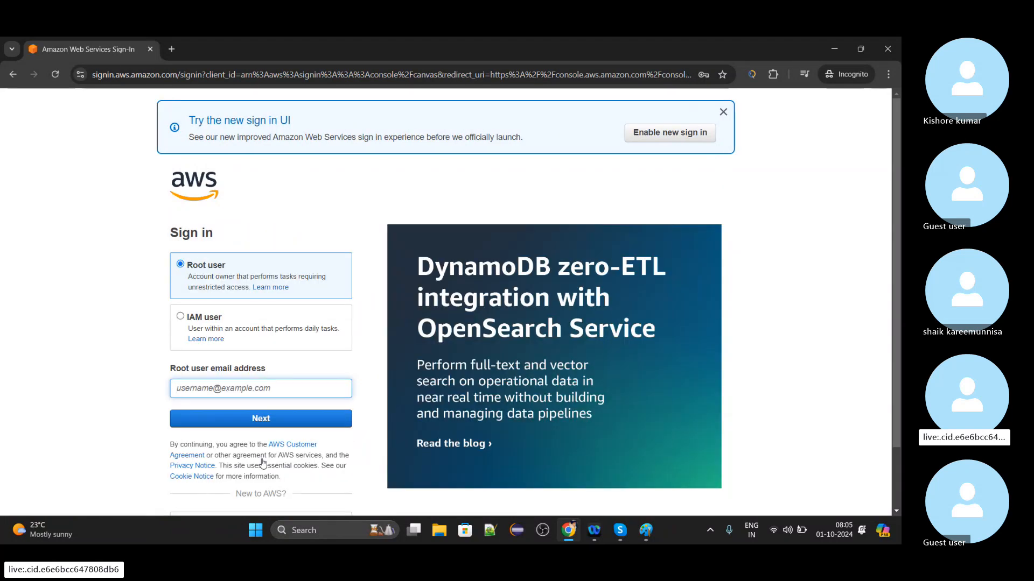
Enter the root user's email address and continue to the password page.
click(240, 388)
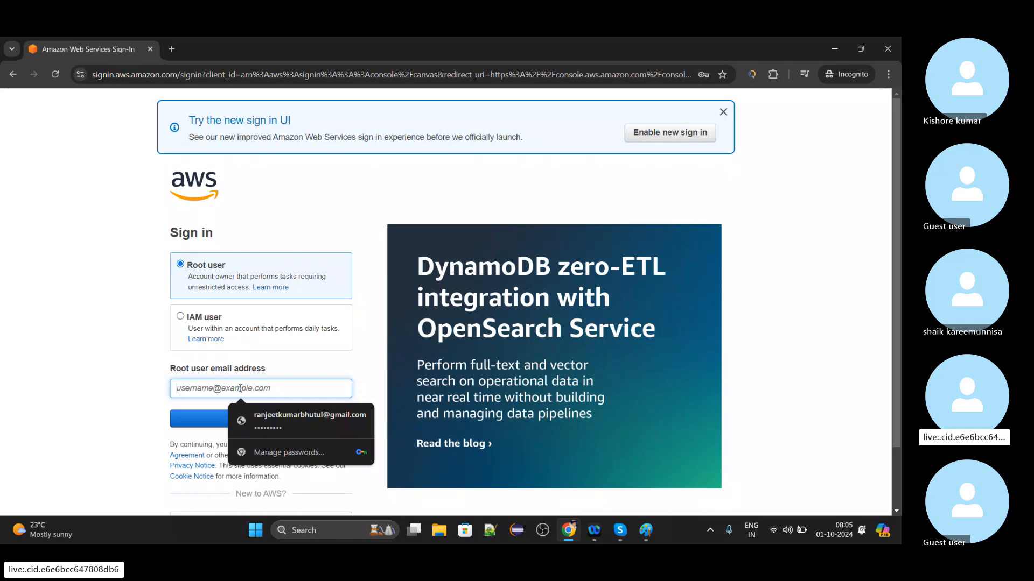
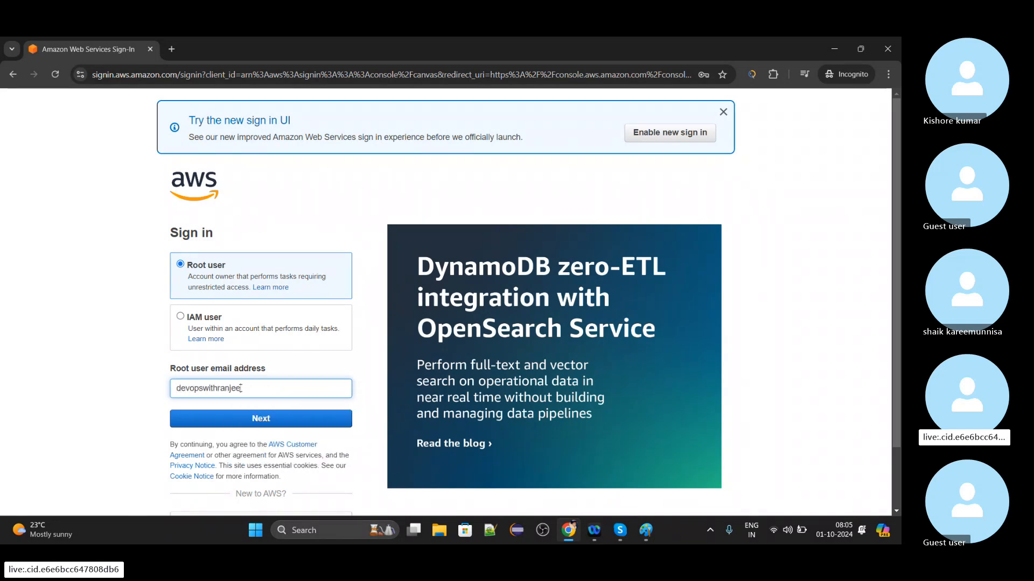
key(Return)
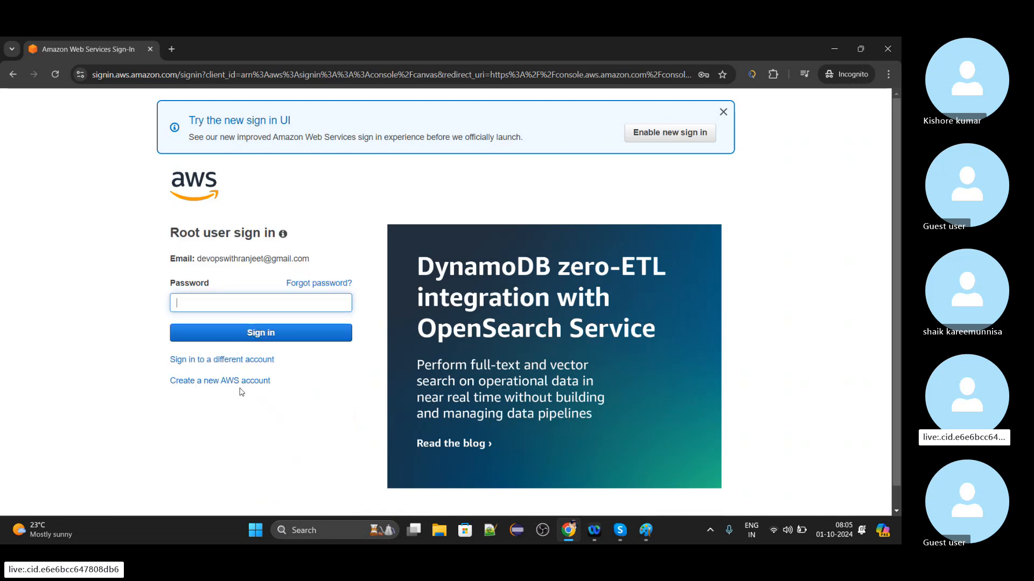
Sign in with the root user's account password and skip the MFA device registration for now.
text(********)
key(Return)
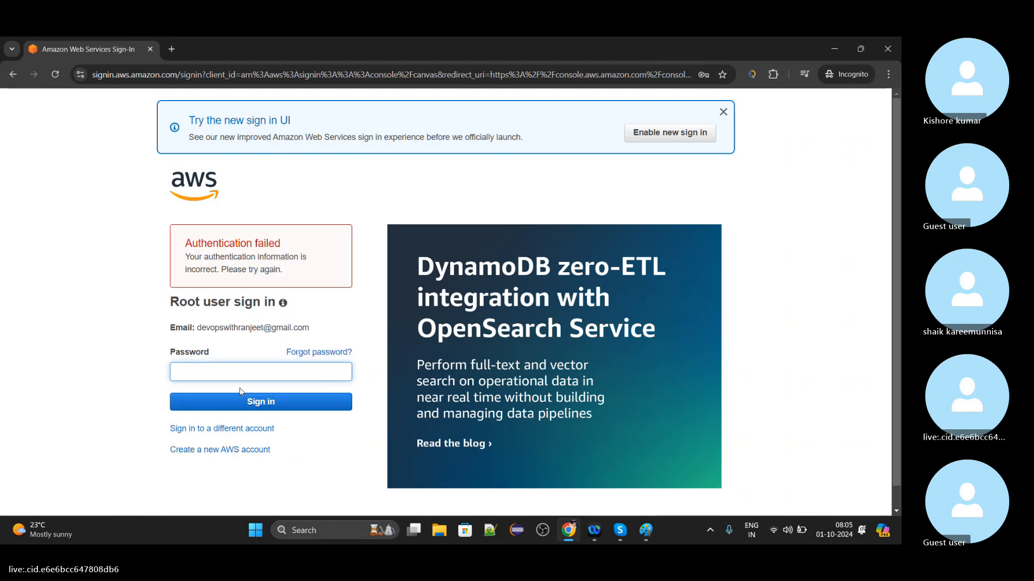
text(*********)
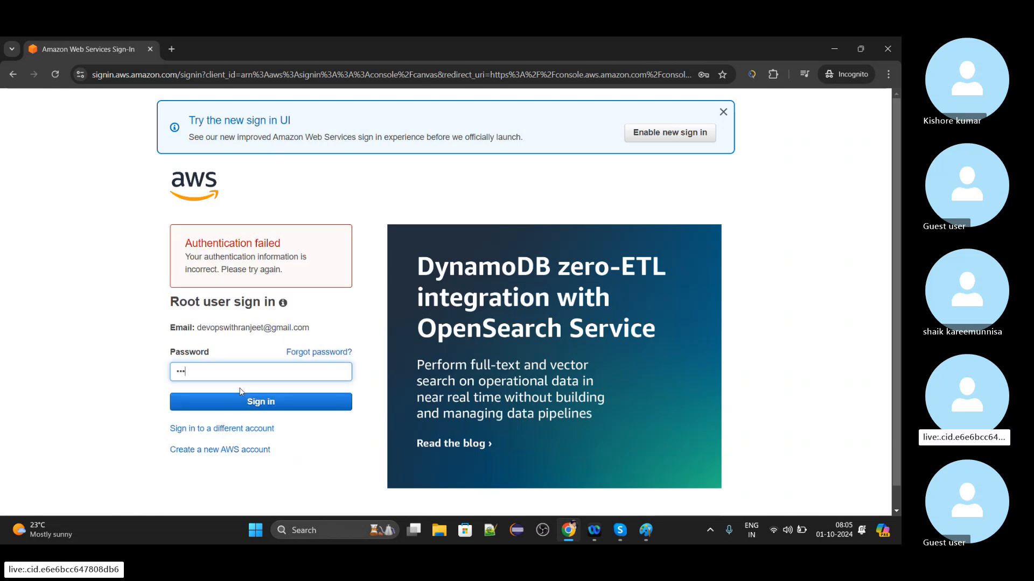
key(Return)
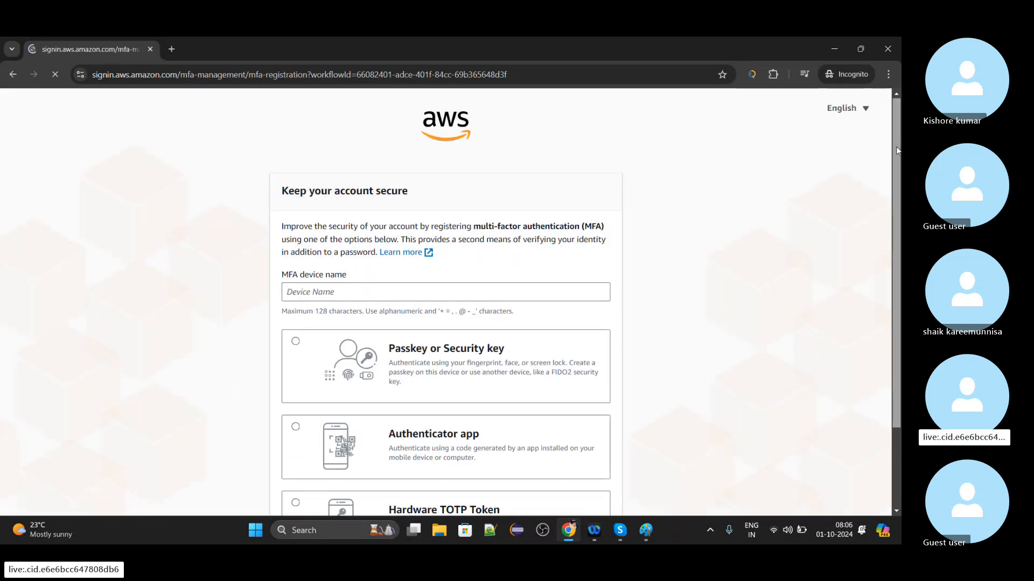
drag(896, 147, 899, 261)
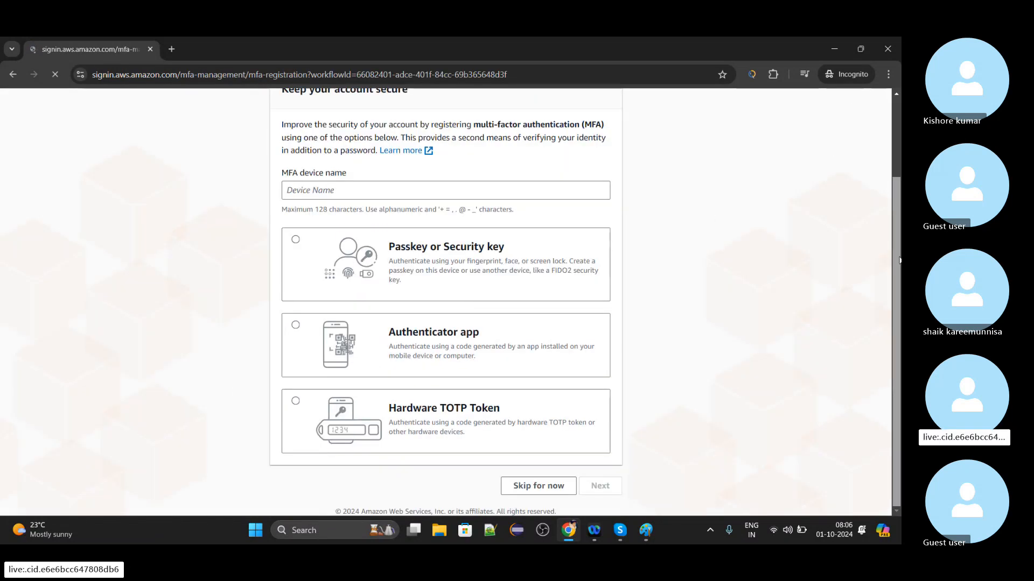
click(555, 491)
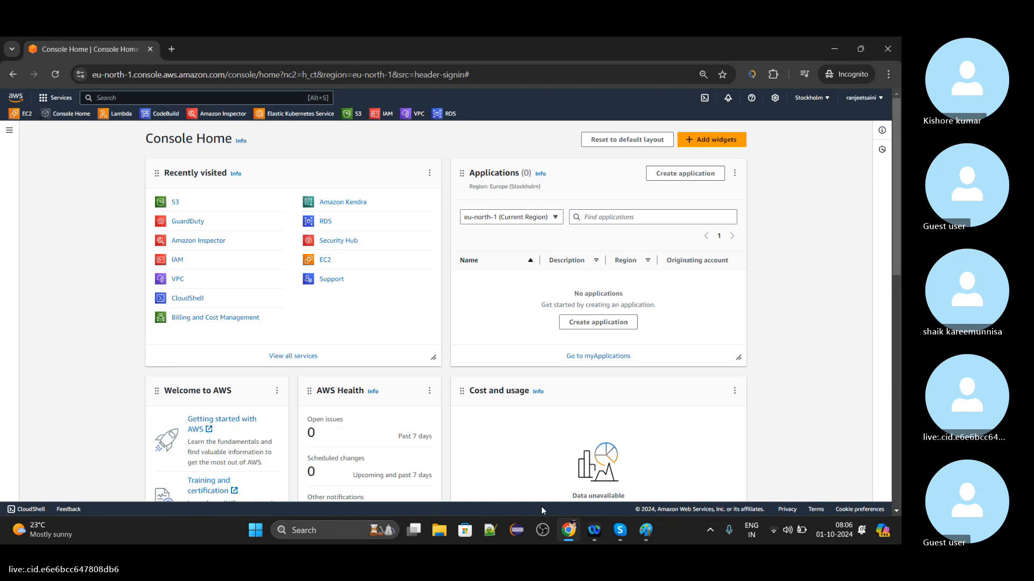
click(619, 532)
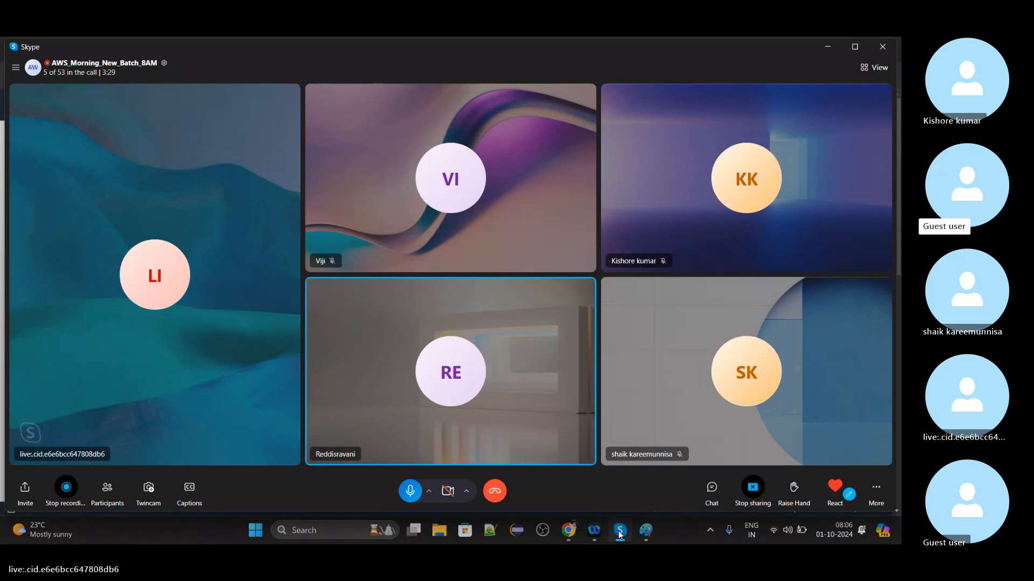
click(834, 50)
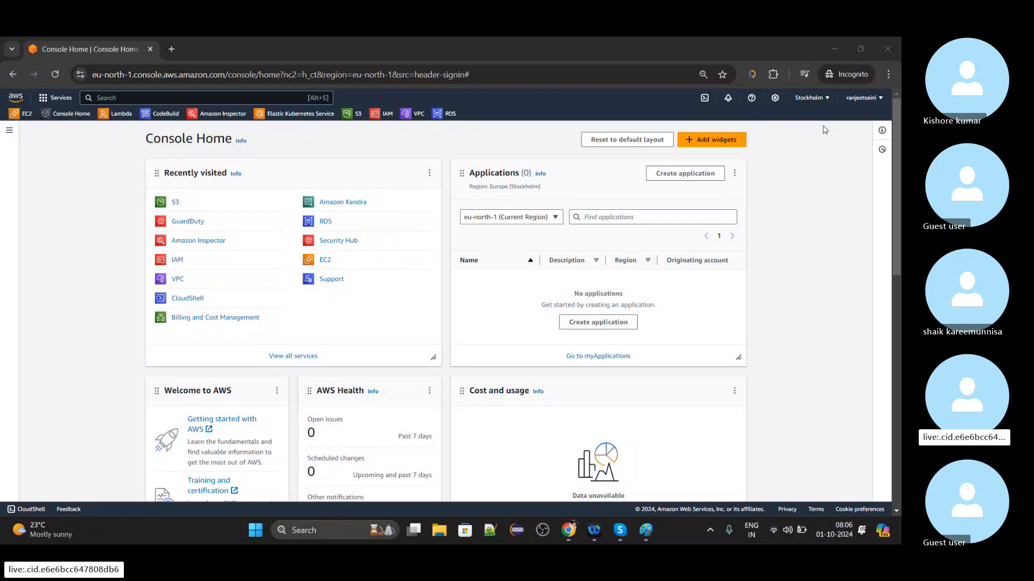
Switch the console region to Asia Pacific (Mumbai), ap-south-1.
click(820, 98)
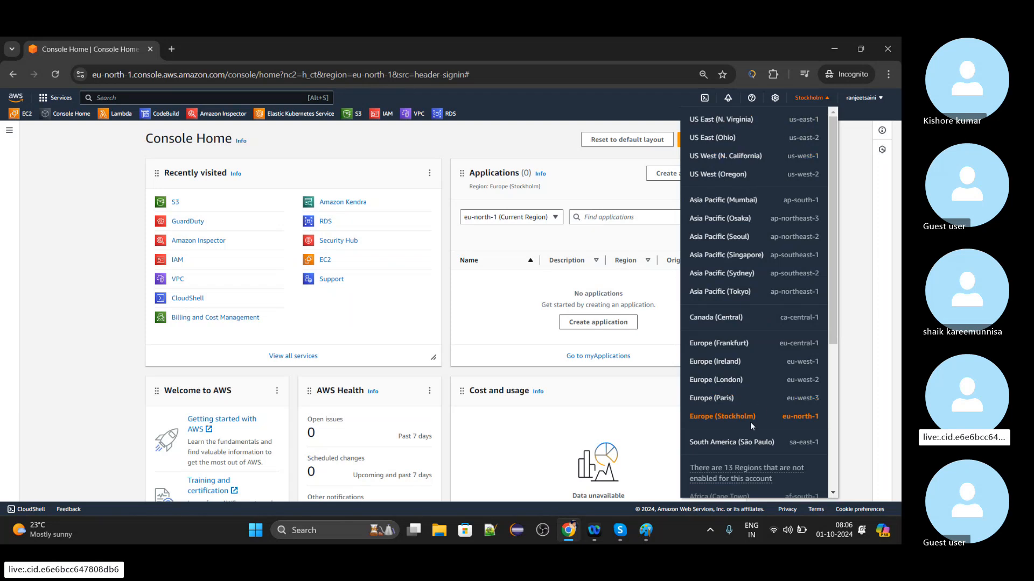
click(735, 202)
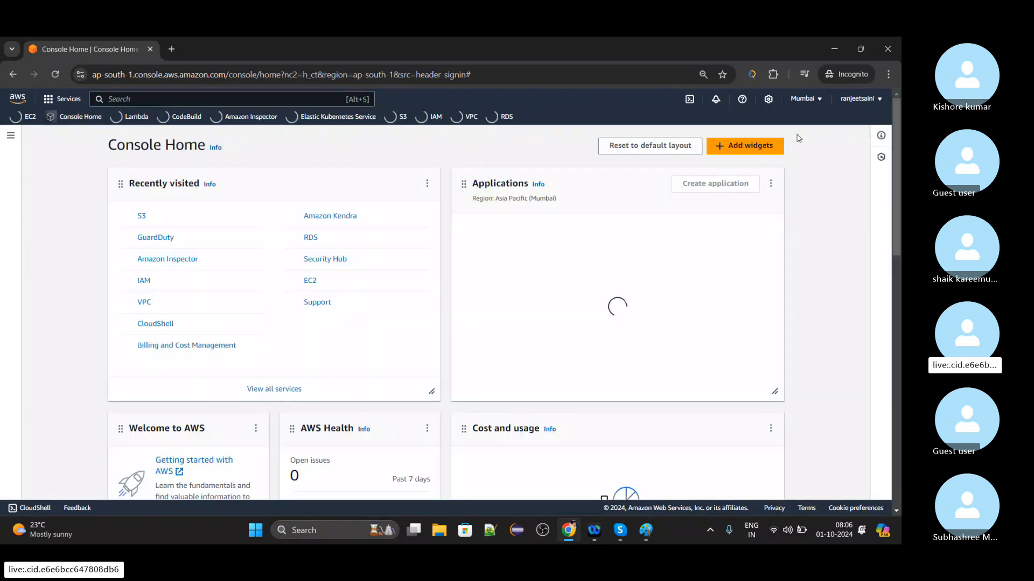
Review the list of AWS regions, including those not enabled for the account, and close it.
click(802, 99)
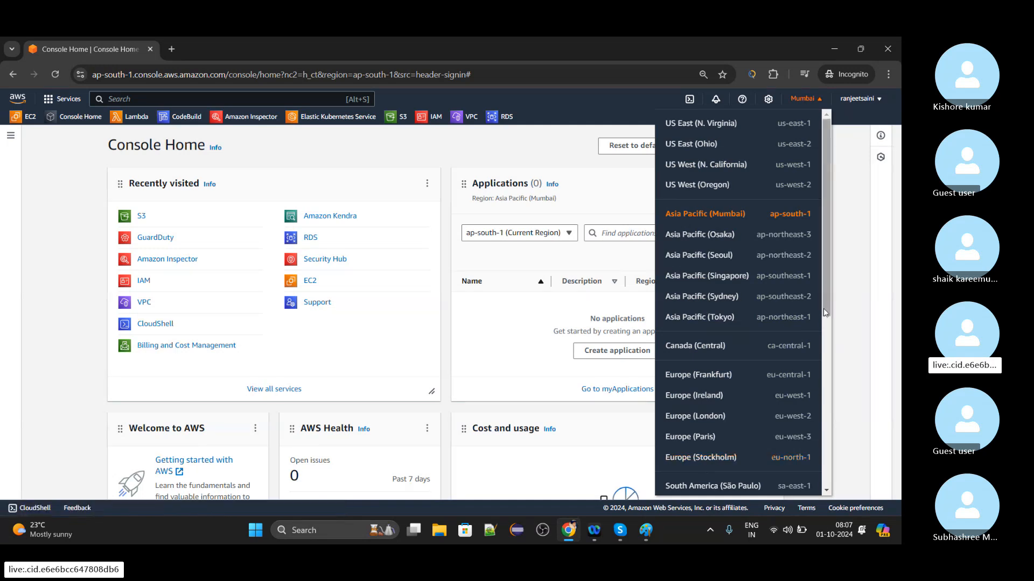
drag(824, 312, 831, 466)
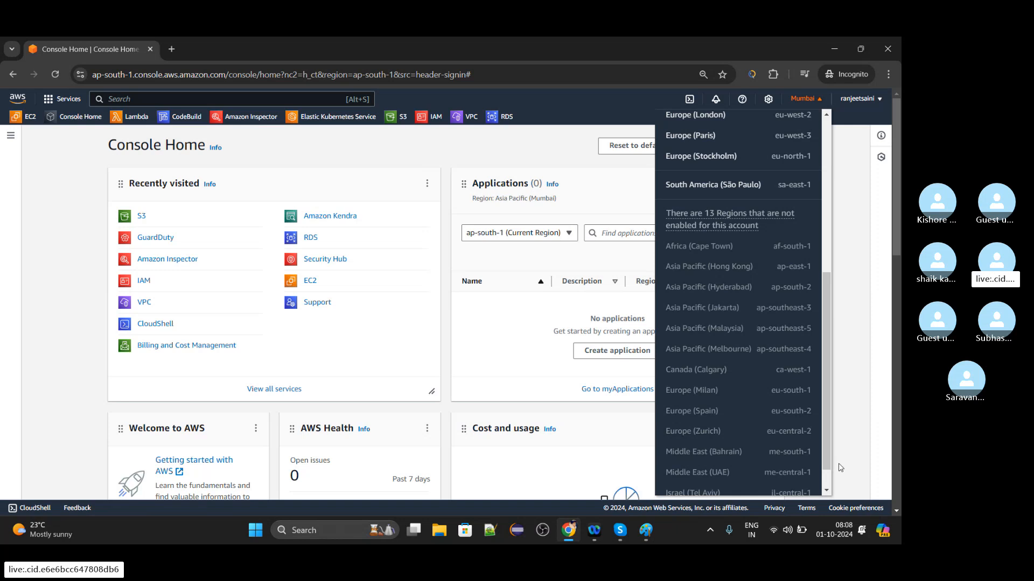
click(866, 365)
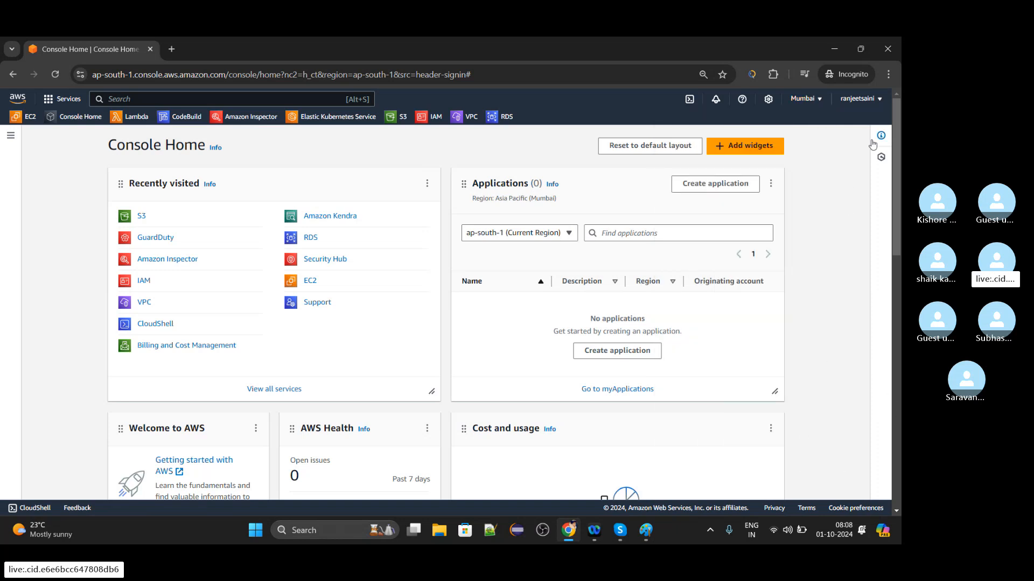
Look over the account options and the Console Home side navigation, and close both.
click(861, 100)
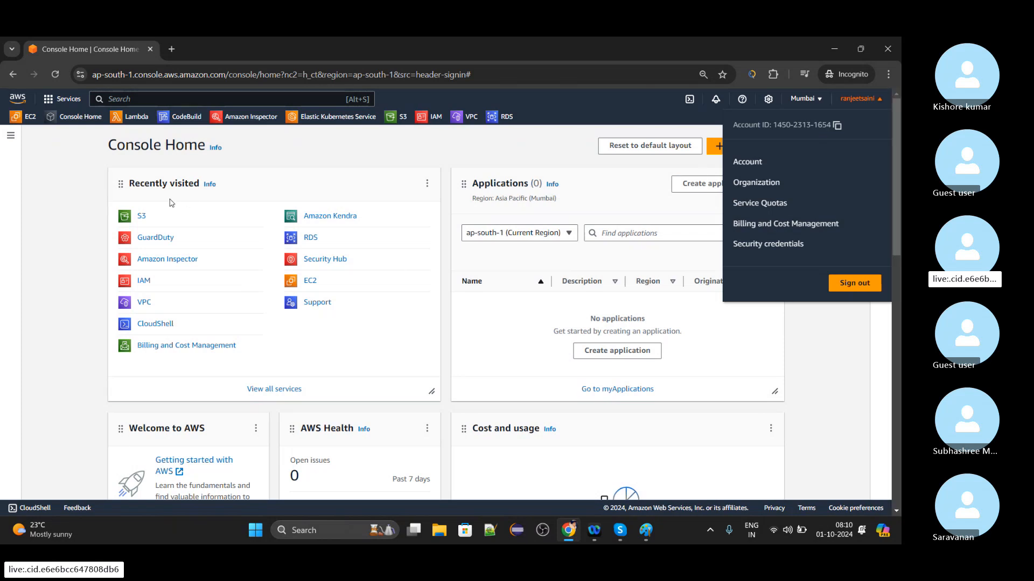
click(11, 213)
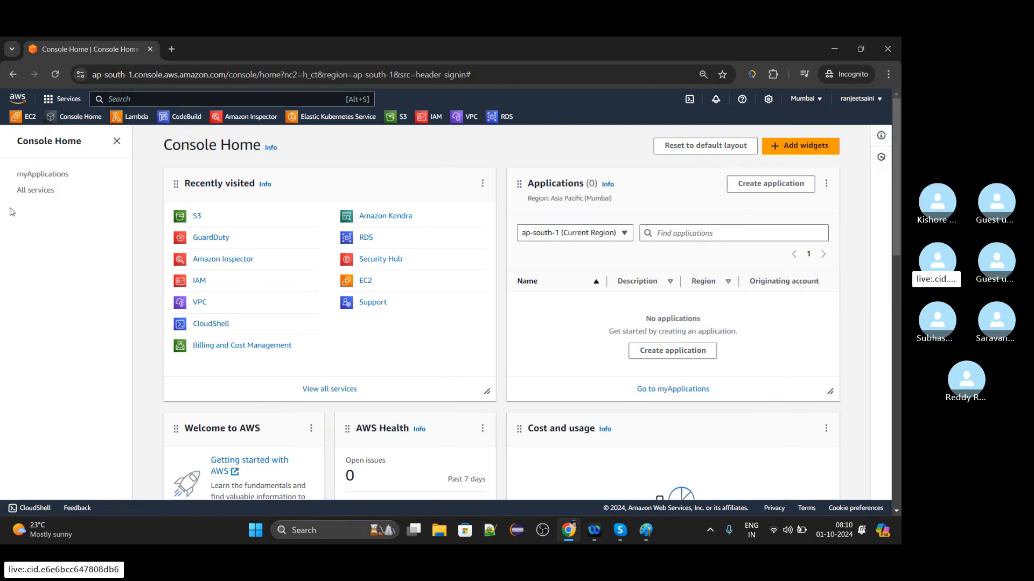
click(113, 142)
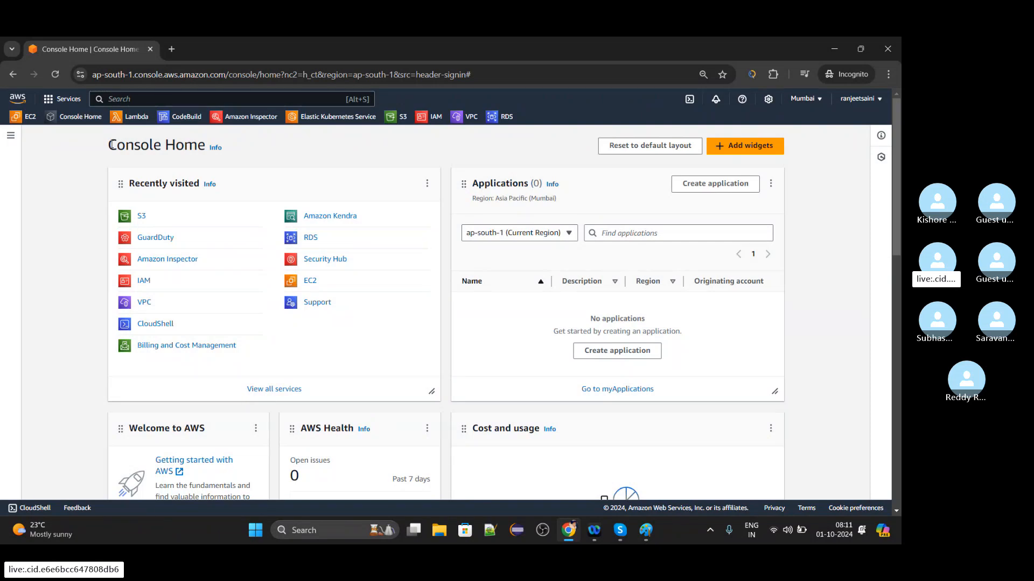
Increase the browser page zoom by one level.
click(889, 74)
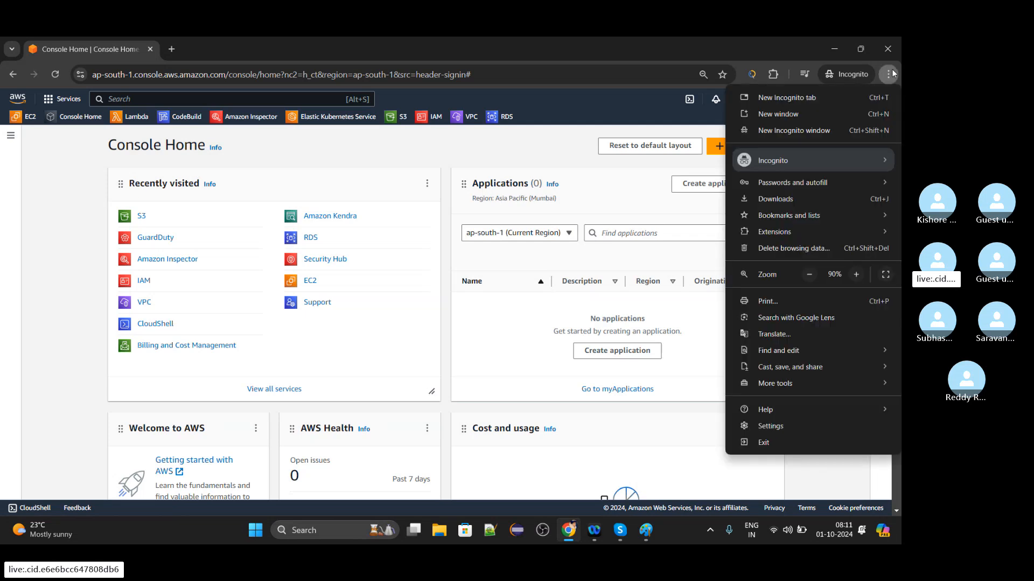
click(856, 274)
click(62, 219)
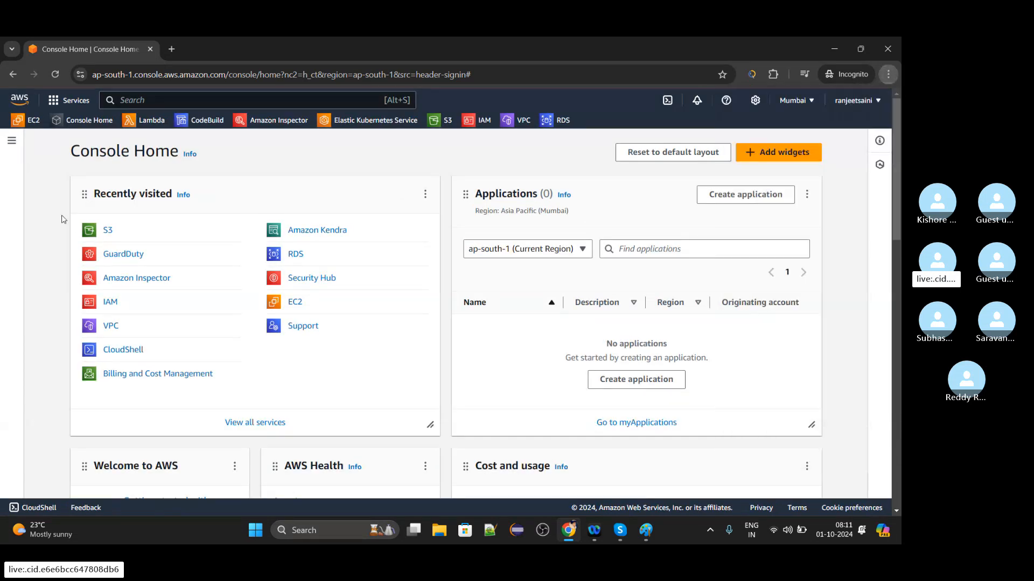
Open the page listing all AWS services by category and look through the categories.
click(56, 101)
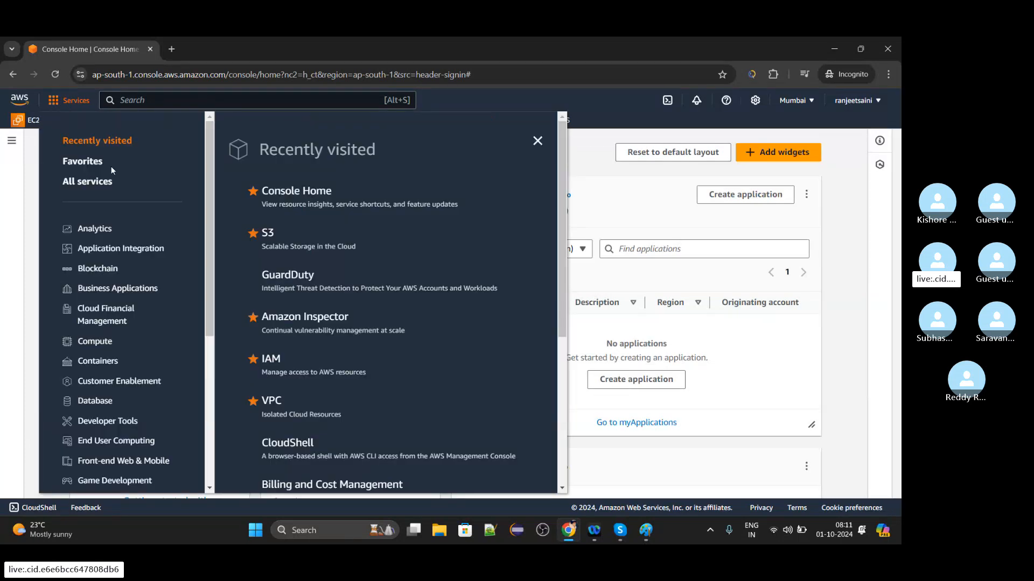
click(101, 186)
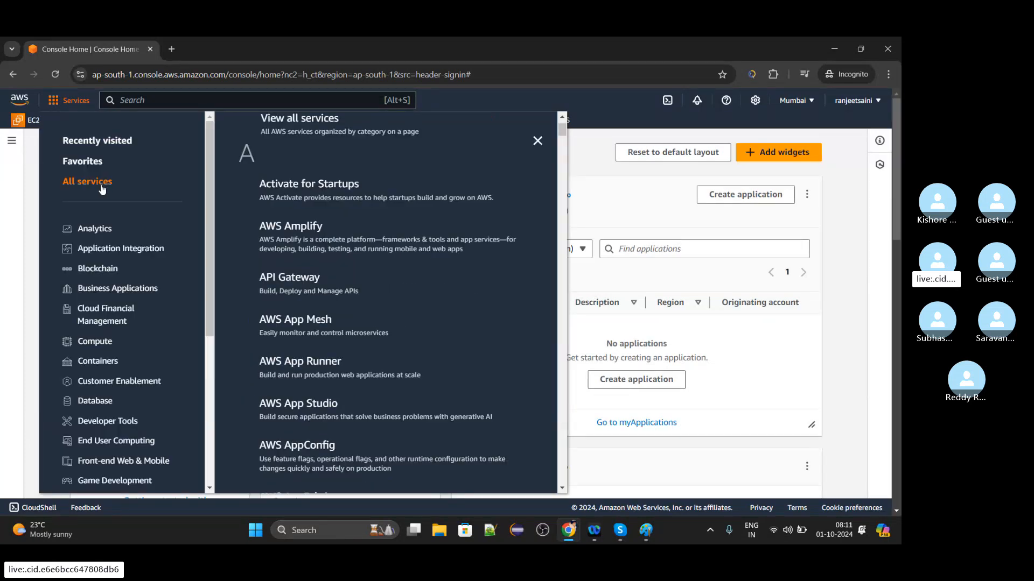
click(297, 125)
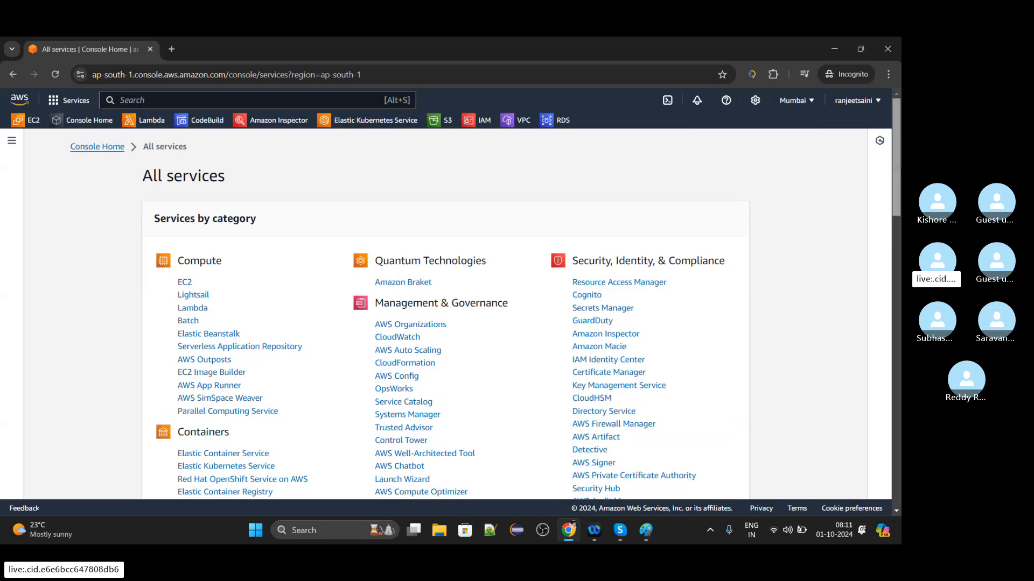
scroll(894, 162, down, 2)
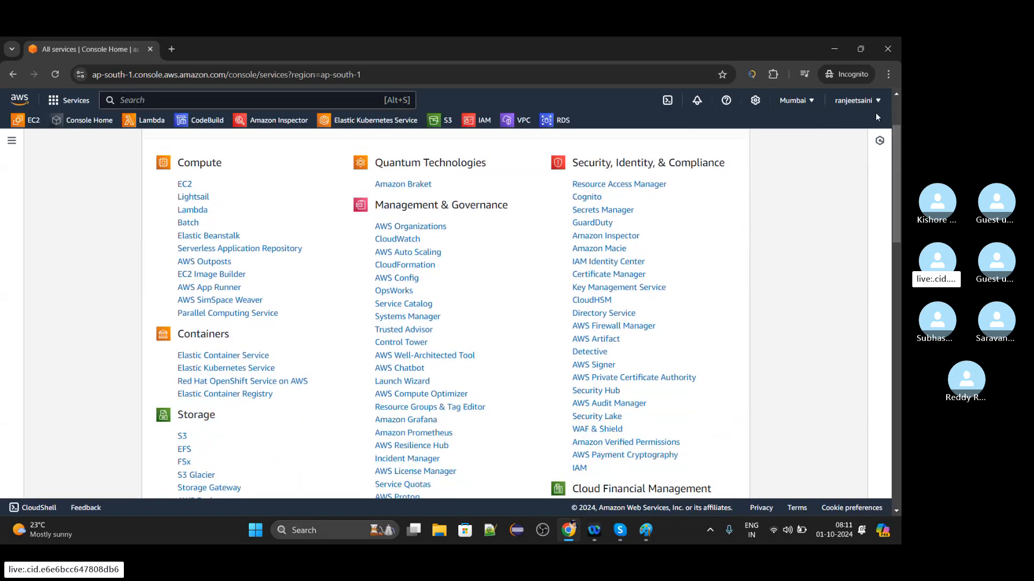
Reduce the browser page zoom to 80% and look through the AWS services by category.
click(889, 74)
click(808, 274)
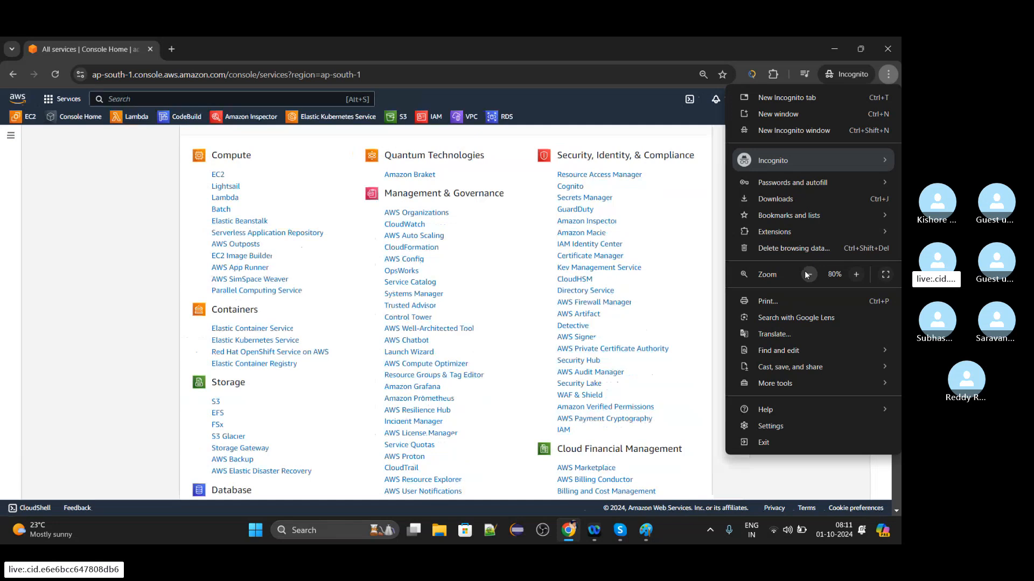
click(808, 275)
click(694, 226)
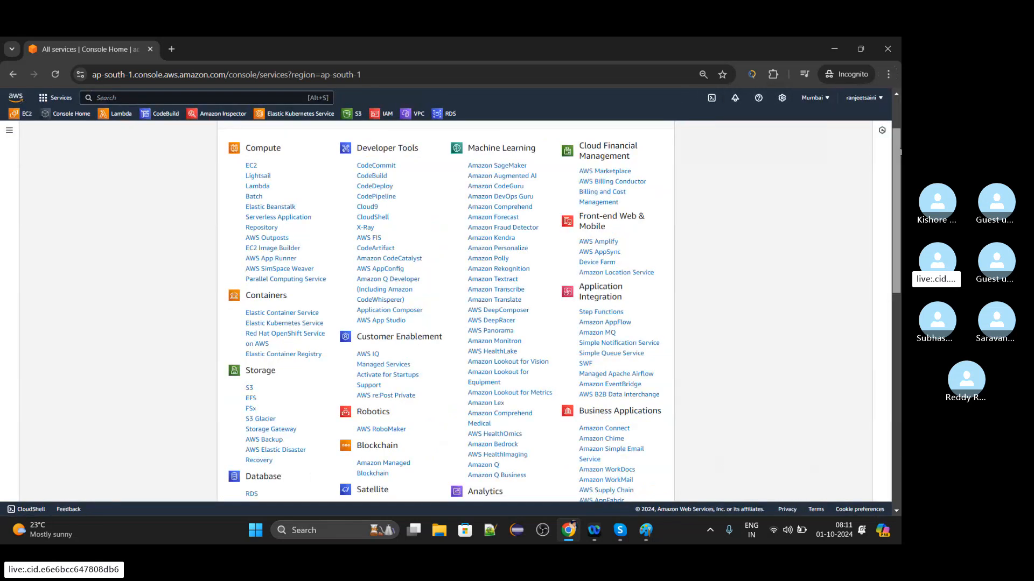
drag(900, 152, 895, 127)
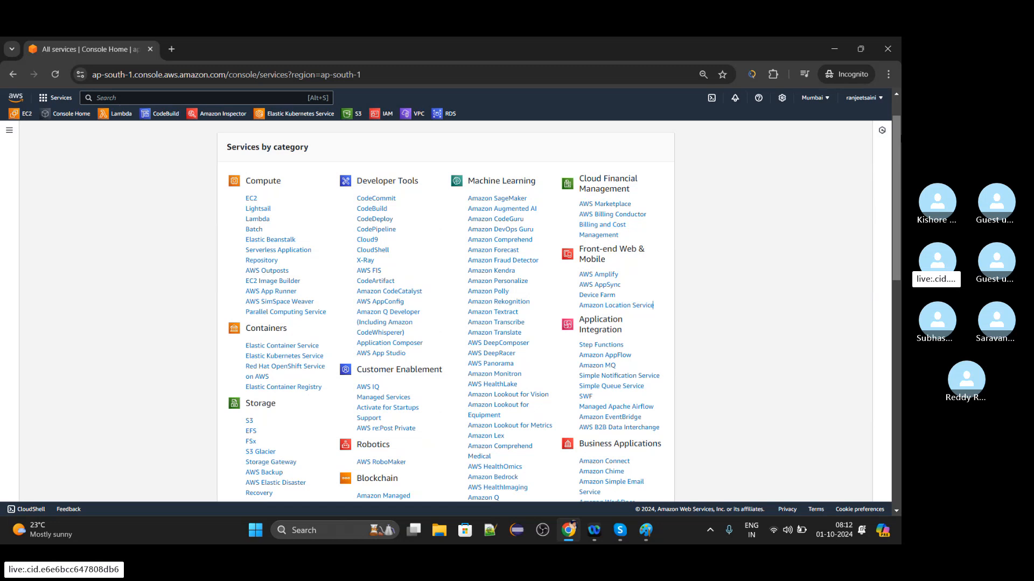
Set the browser page zoom to 90% and look through the whole list of services by category.
click(888, 73)
click(856, 275)
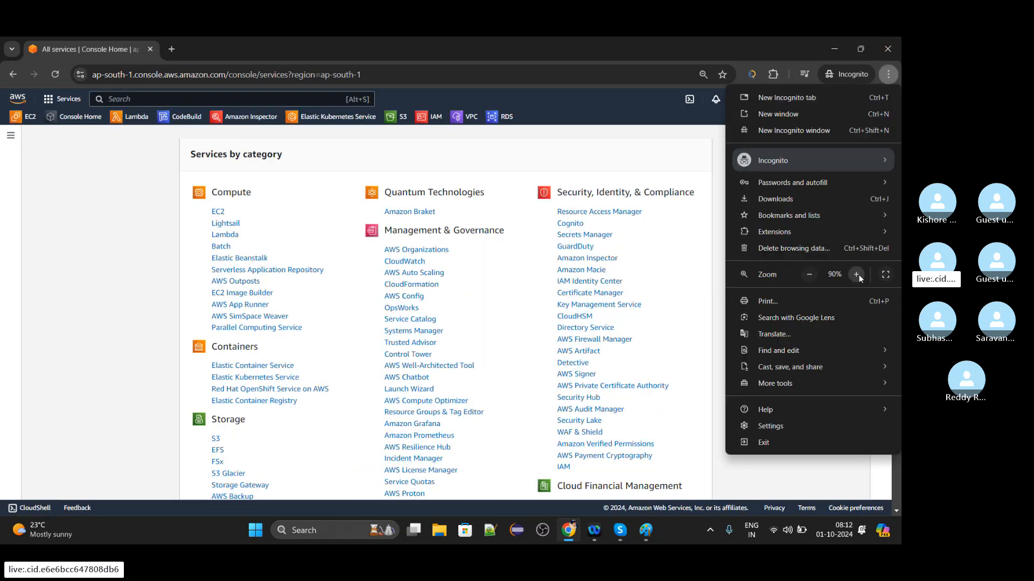
click(705, 304)
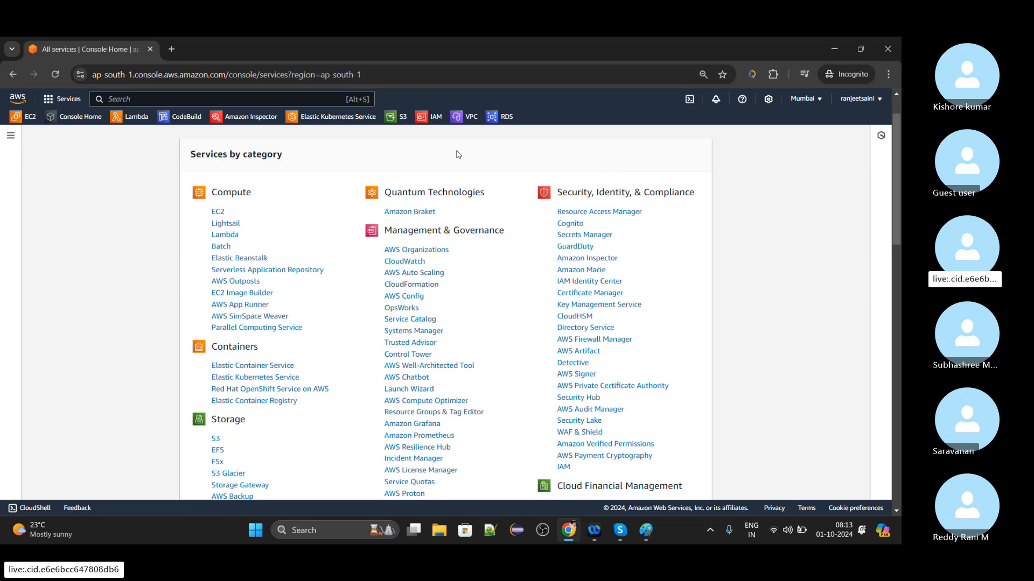
drag(896, 164, 900, 391)
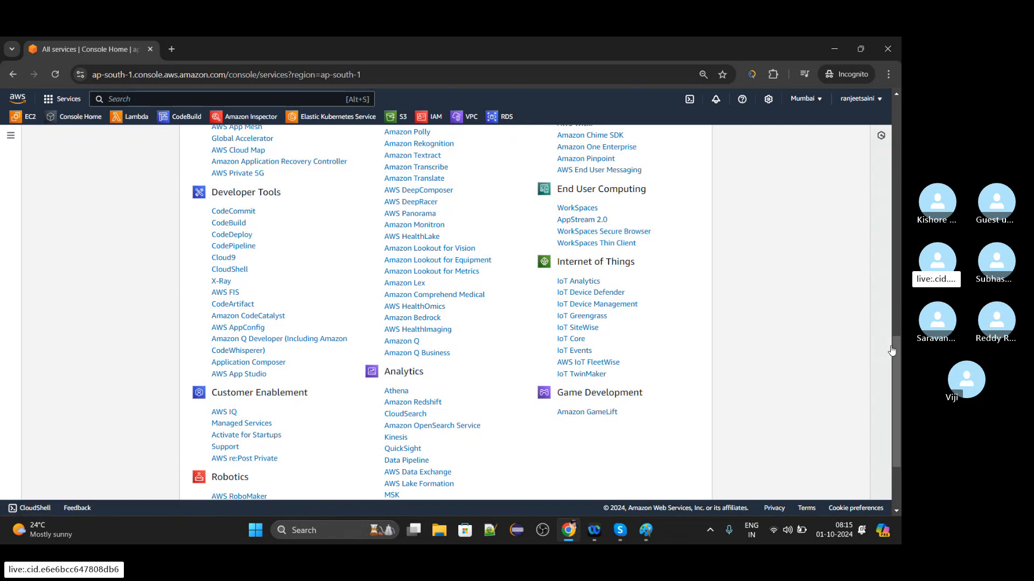
drag(897, 352, 897, 113)
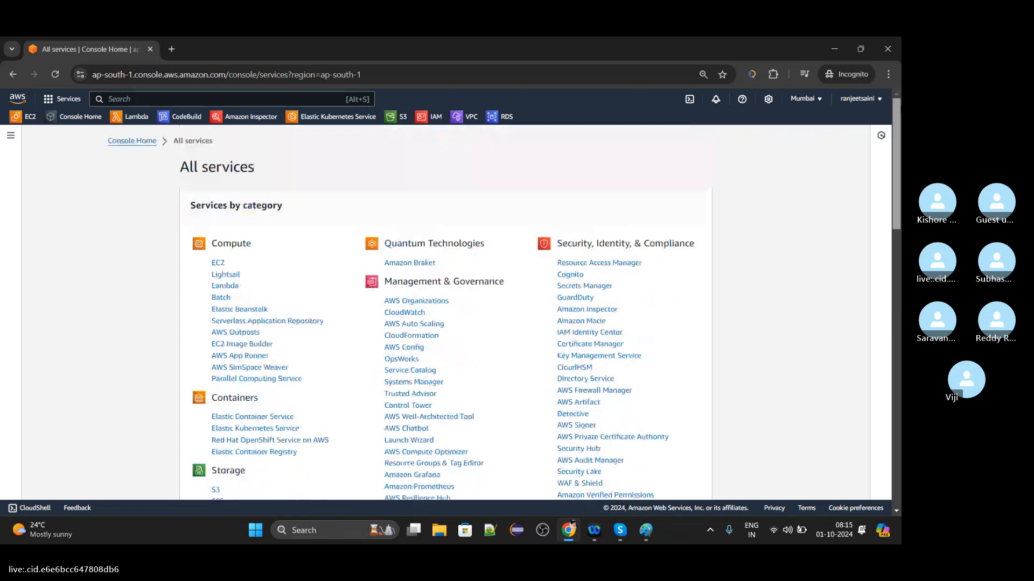
Start launching a new instance in the EC2 service and name it First_EC2_Server.
click(217, 266)
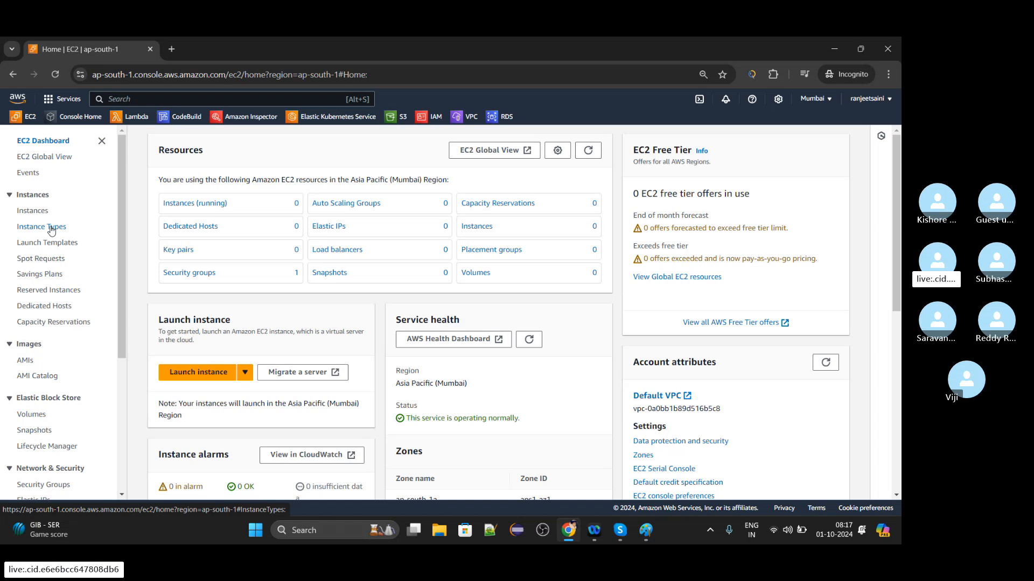
click(197, 372)
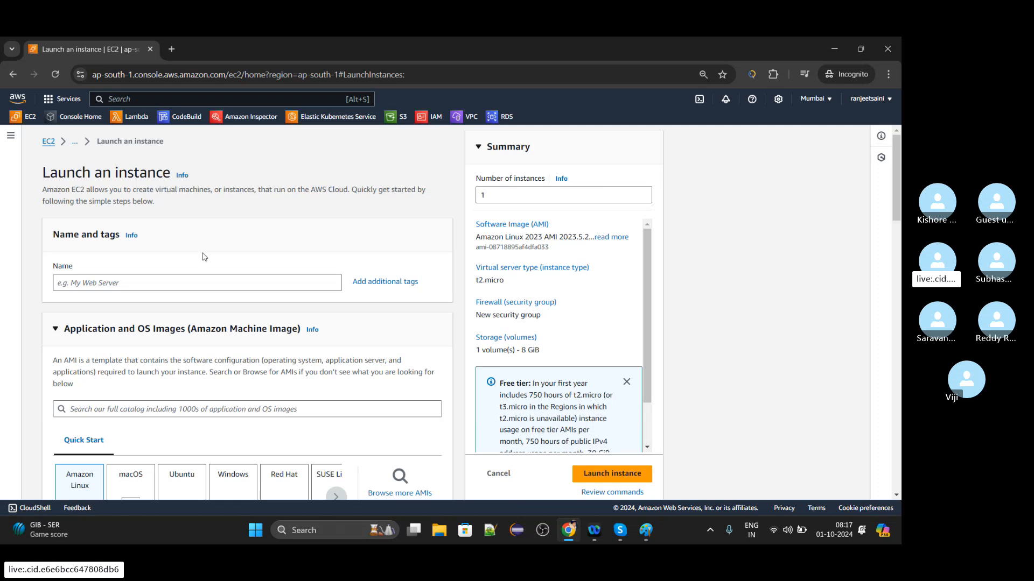
click(188, 277)
text(Fi)
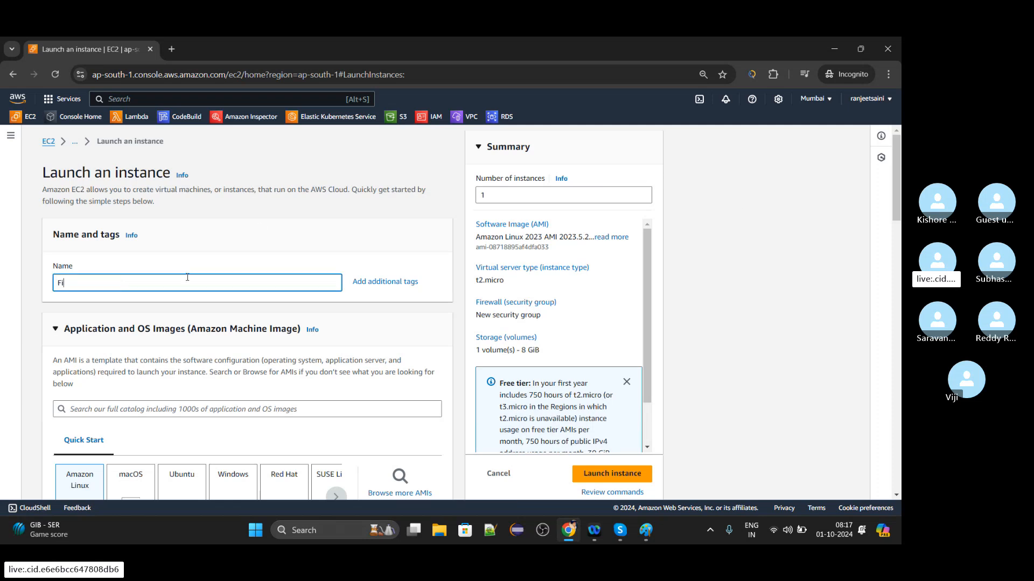
text(rst_EC2_Server)
Step the number of instances up and bring it back down to 1.
triple_click(644, 193)
triple_click(644, 193)
triple_click(644, 193)
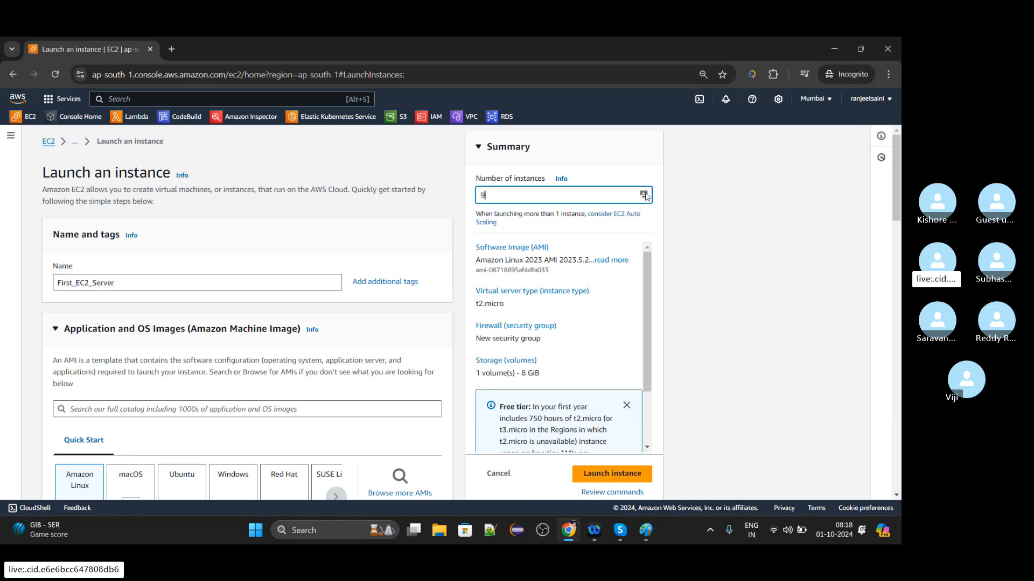
triple_click(645, 194)
triple_click(644, 193)
triple_click(645, 197)
triple_click(645, 198)
triple_click(645, 198)
click(645, 198)
double_click(644, 197)
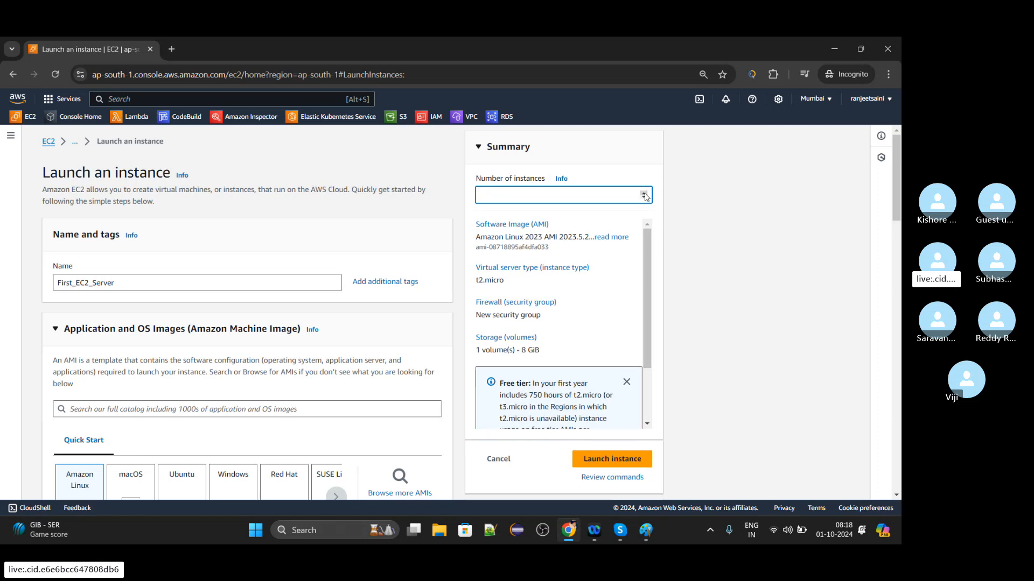
click(645, 192)
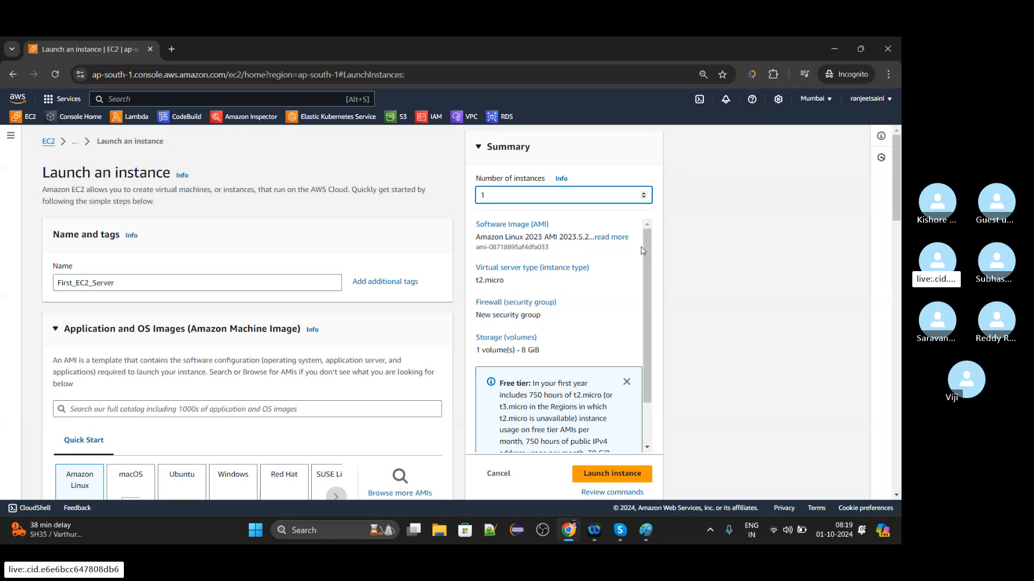
Review the launch summary with its free tier details and the quick start operating system images.
scroll(644, 261, down, 1)
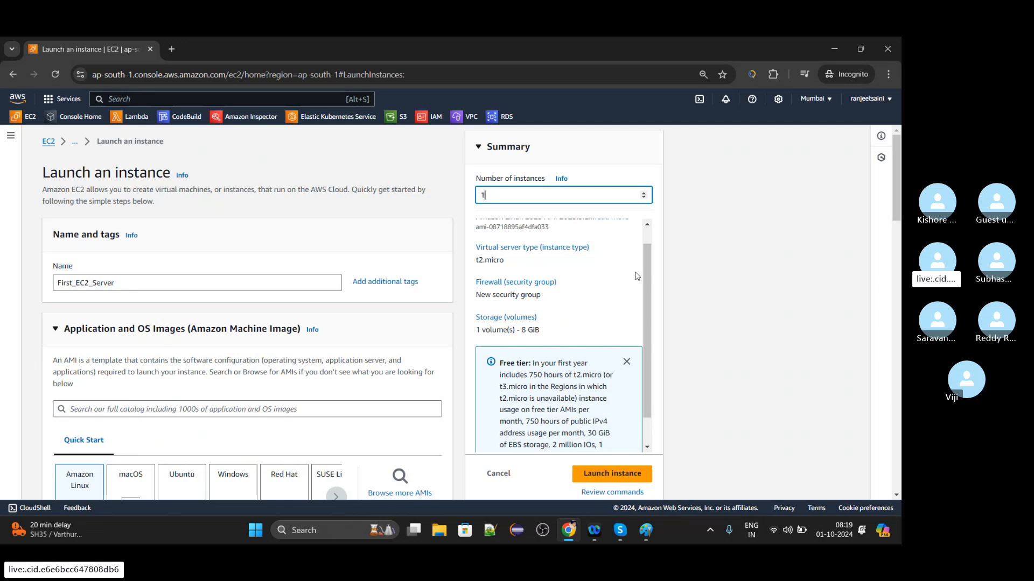
scroll(644, 283, down, 1)
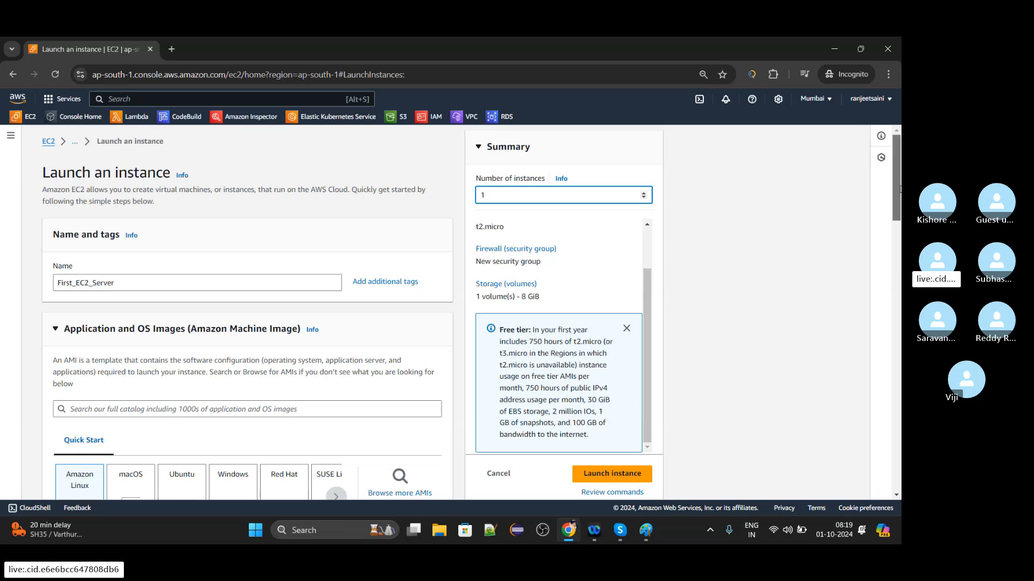
scroll(896, 213, down, 2)
scroll(897, 213, down, 1)
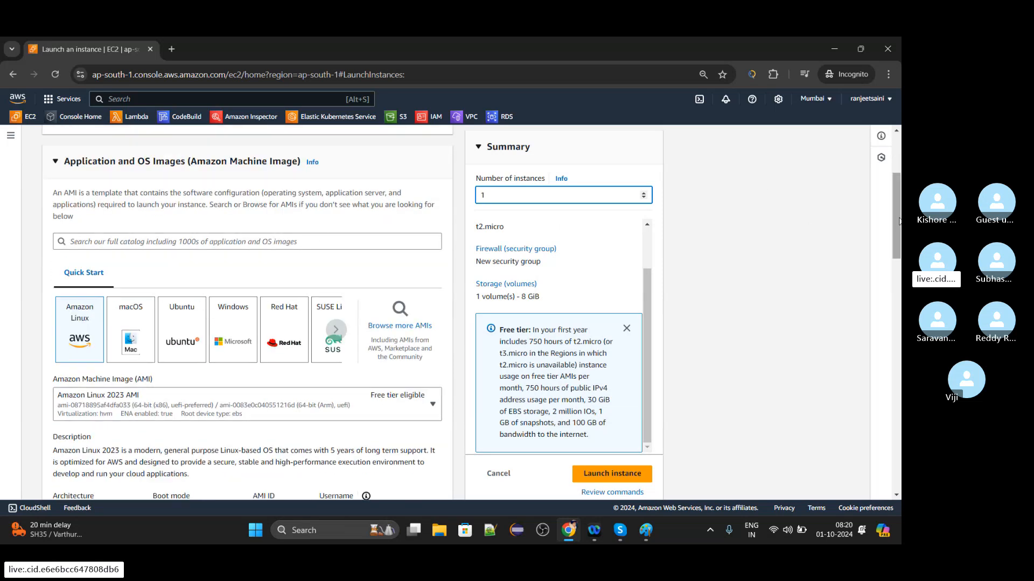
scroll(898, 220, up, 3)
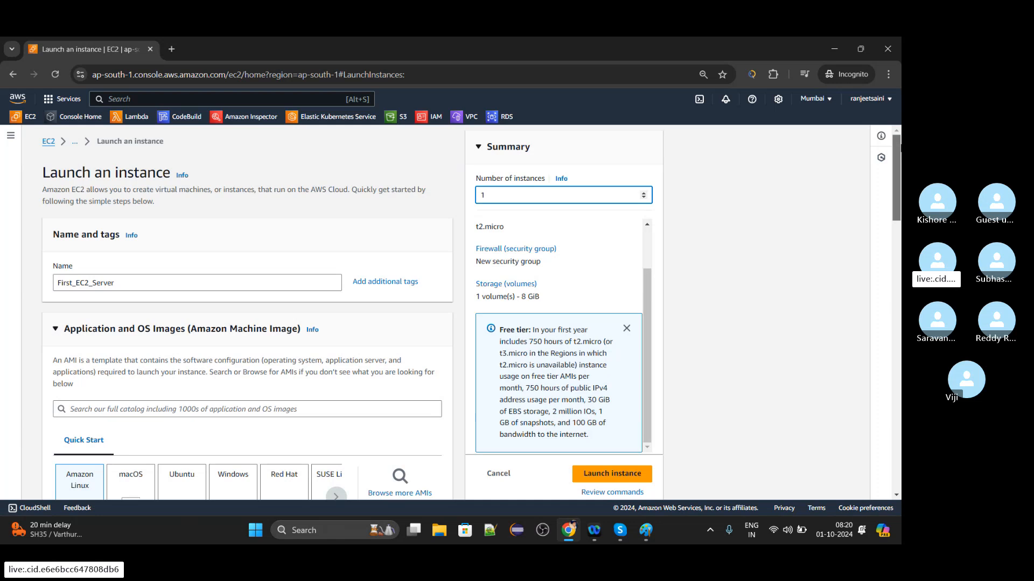
scroll(899, 167, down, 1)
scroll(900, 168, down, 1)
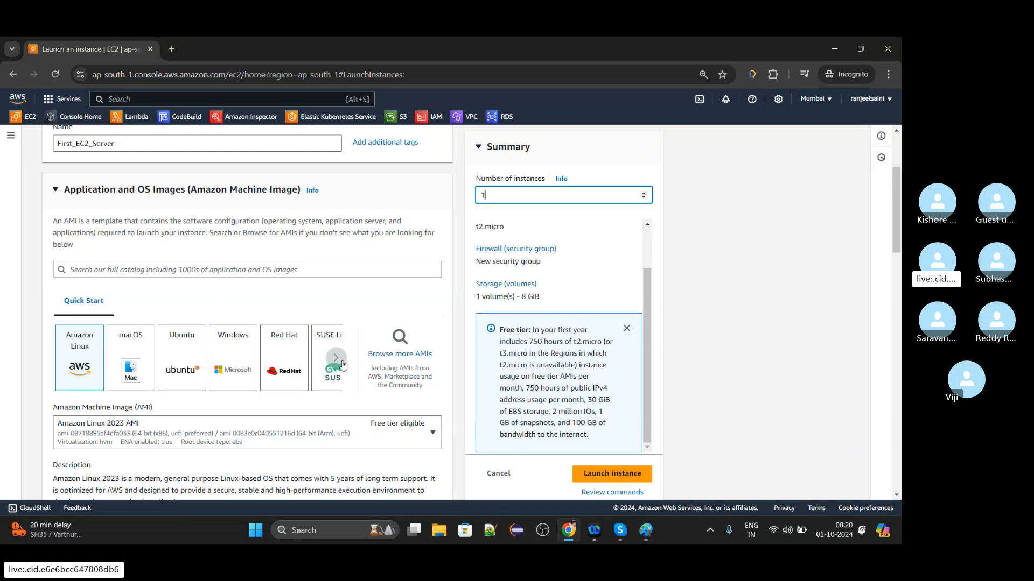
Browse more AMIs in the full catalog and set the browser page zoom to 80%.
click(392, 357)
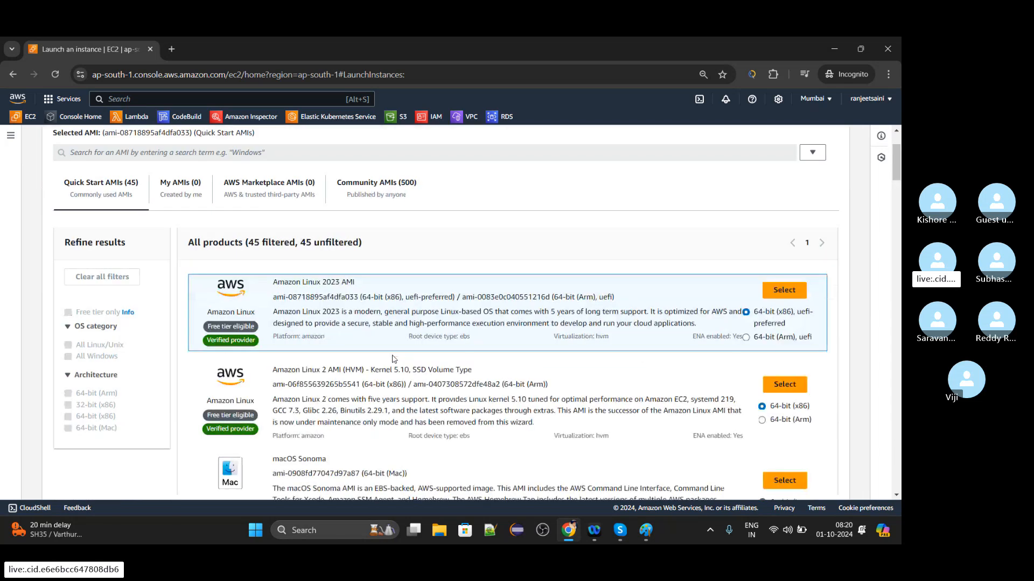
click(895, 75)
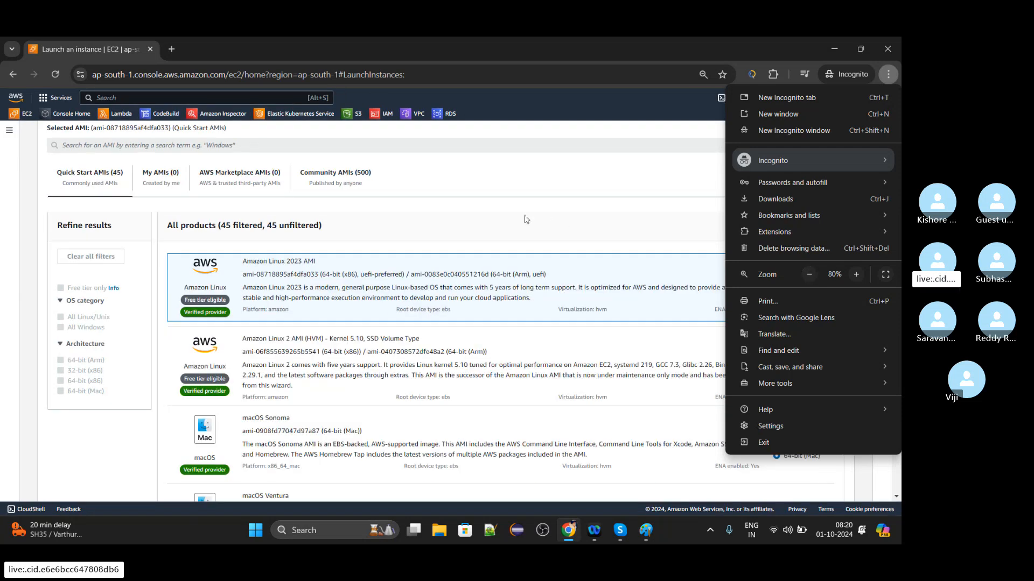
click(526, 219)
scroll(526, 219, up, 1)
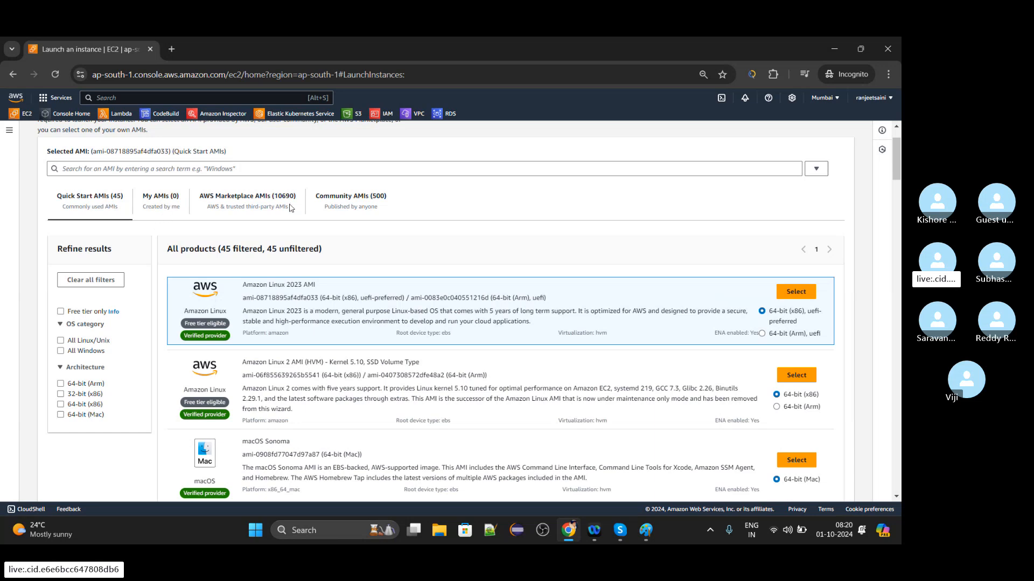
Look through the community AMIs and set the browser page zoom to 100%.
click(333, 207)
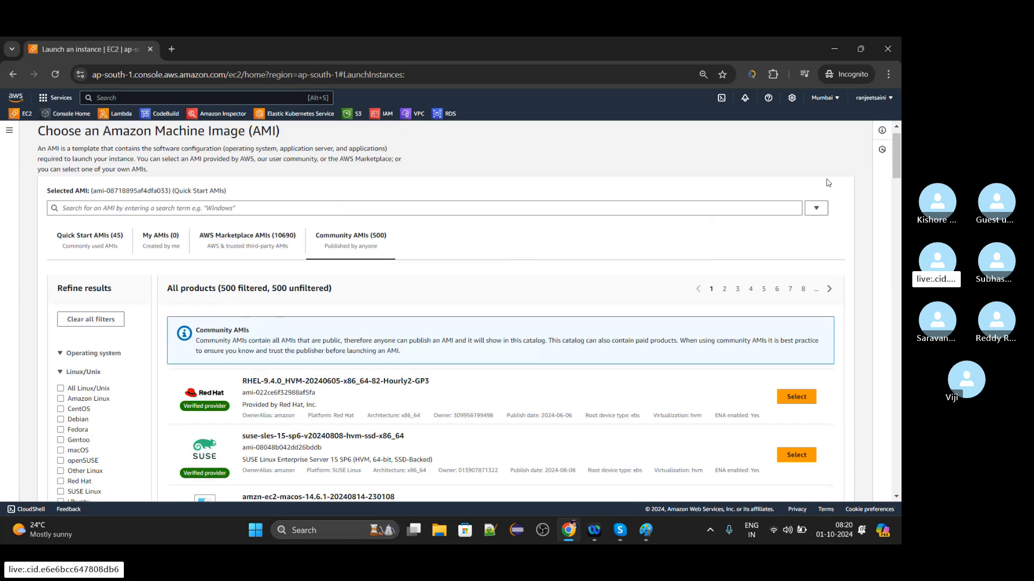
drag(894, 161, 898, 178)
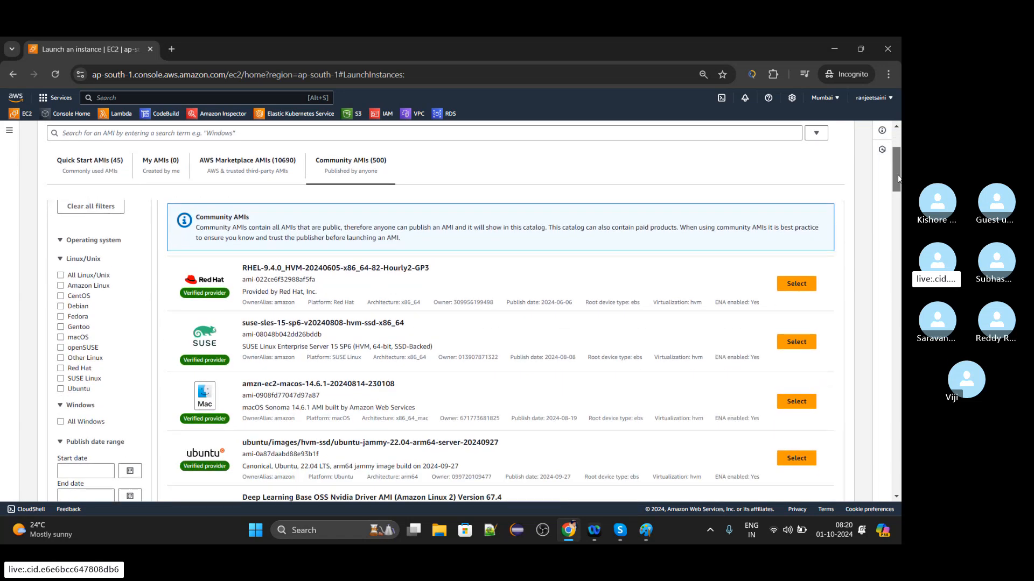
click(889, 74)
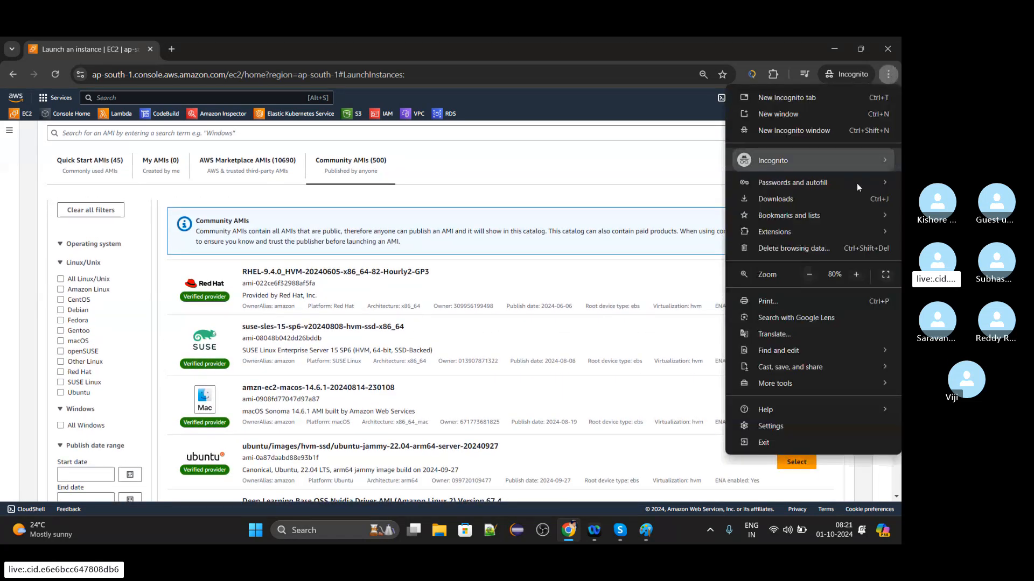
click(856, 274)
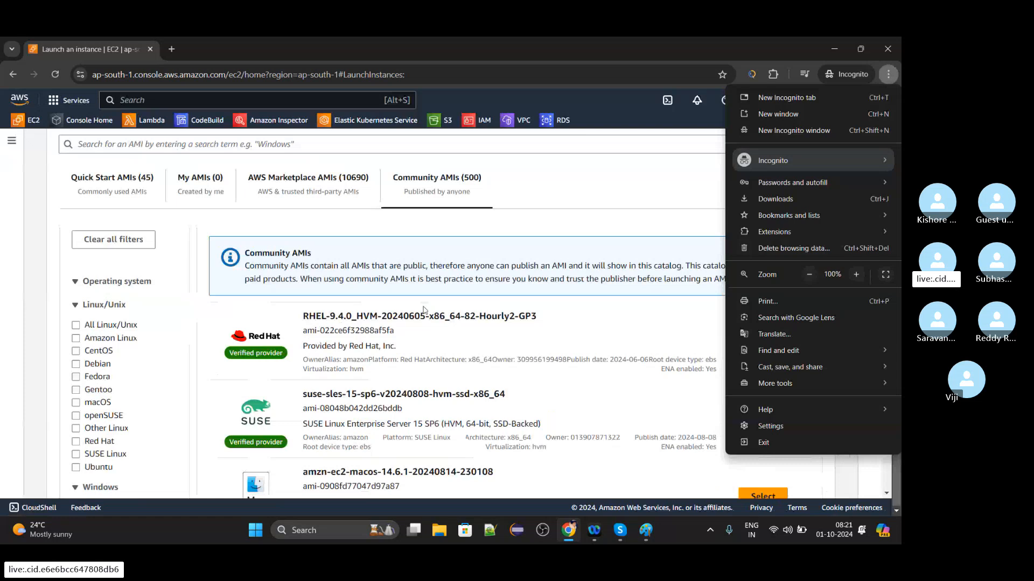
click(565, 213)
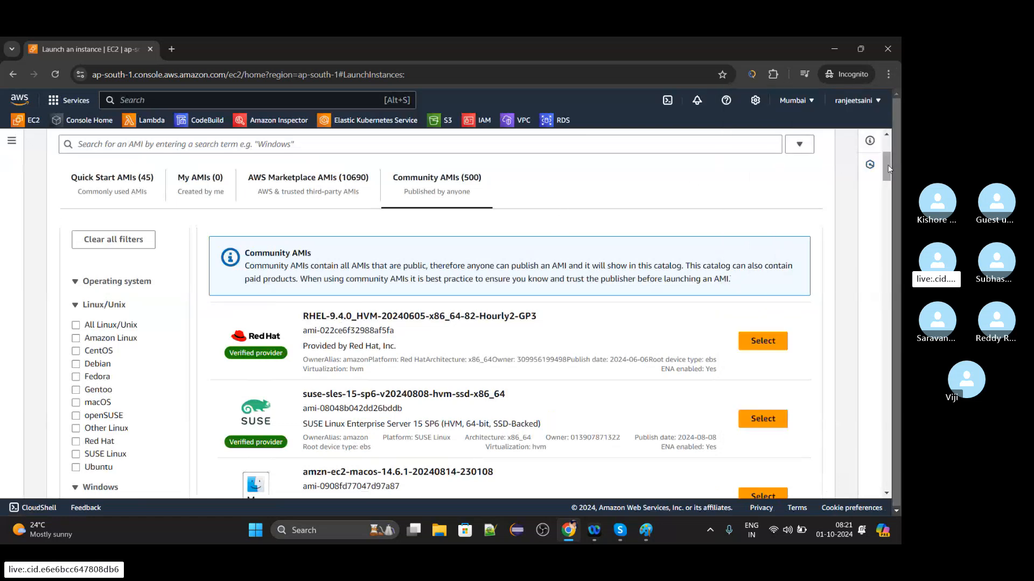
scroll(887, 167, down, 1)
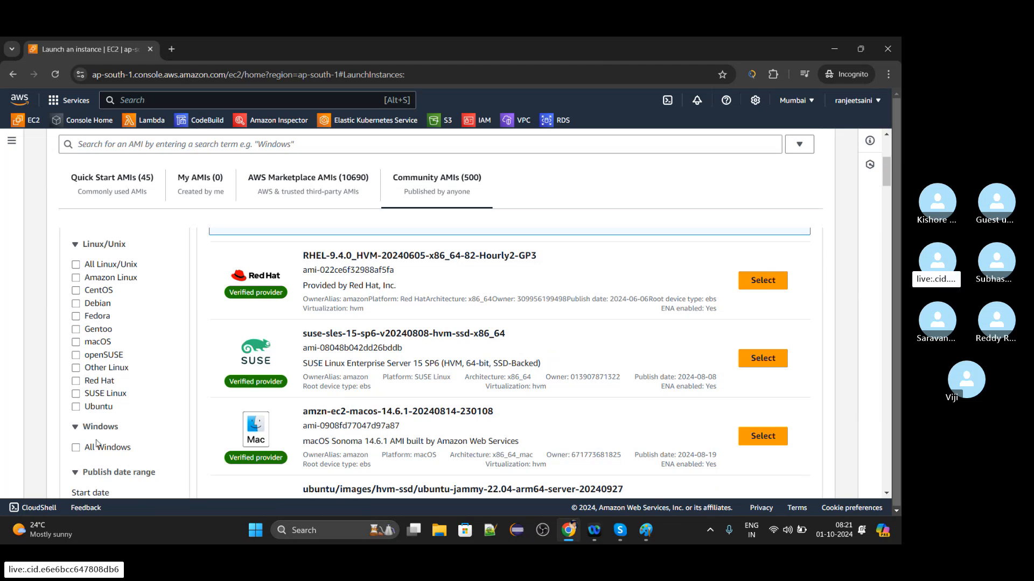
Compare the quick start AMIs with the community AMIs, filtering the community list by Red Hat and clearing that filter.
click(130, 181)
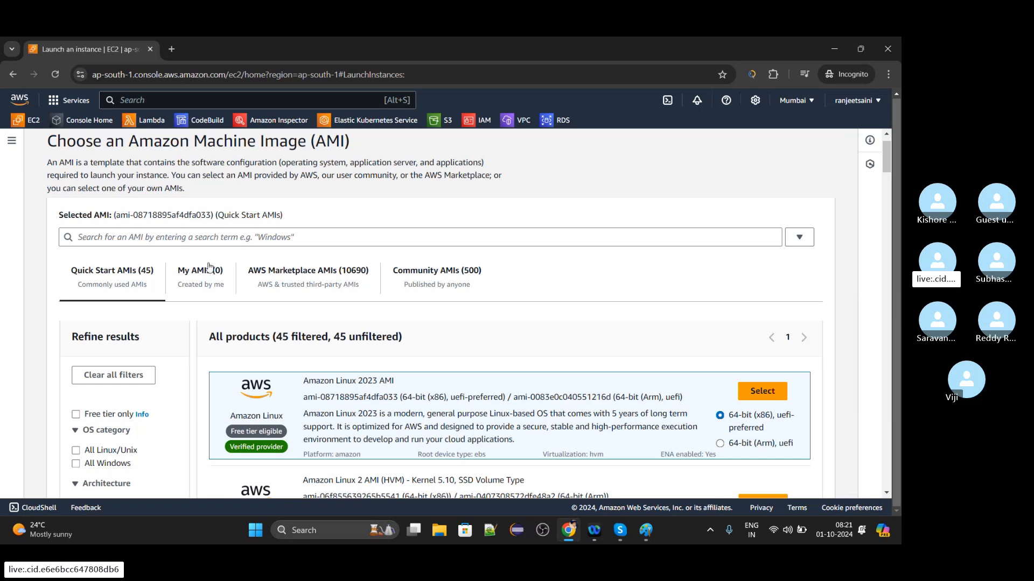
click(403, 273)
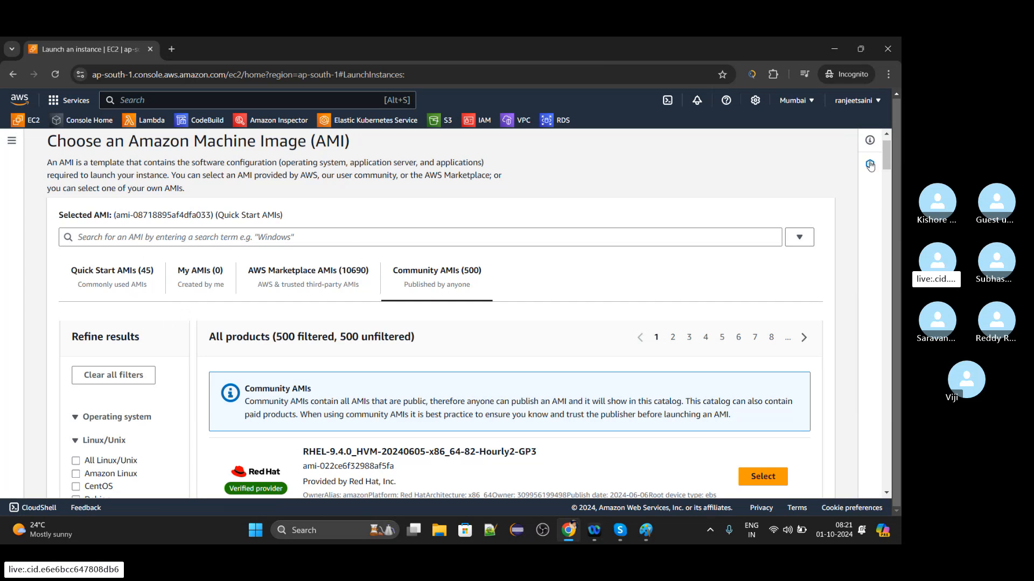
drag(891, 163, 896, 168)
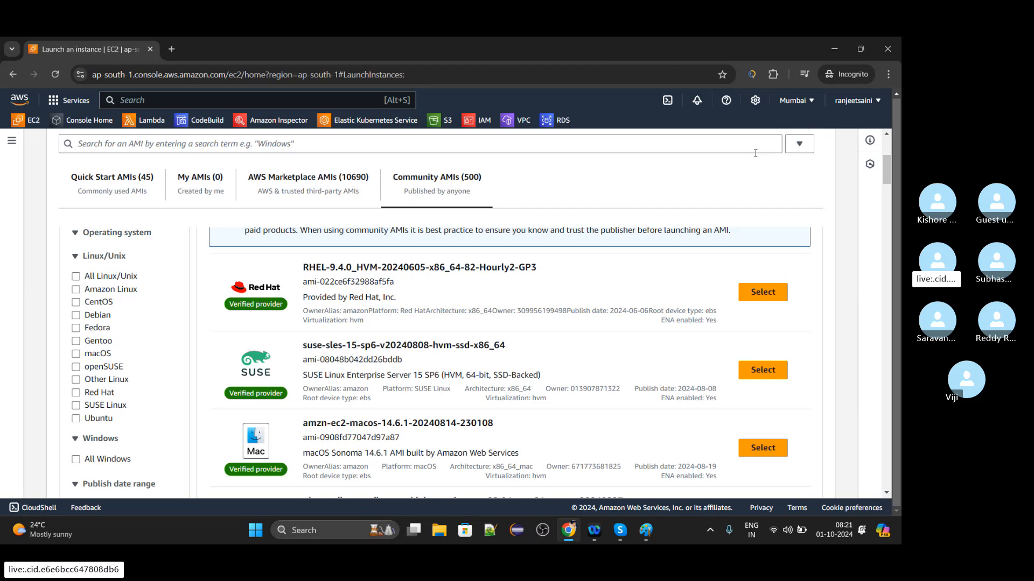
click(76, 393)
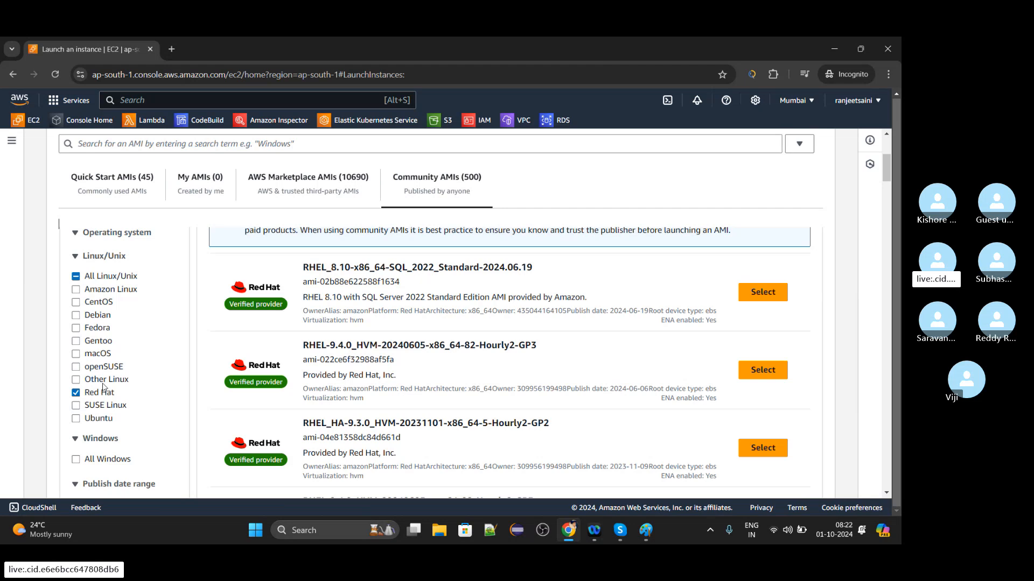
click(76, 393)
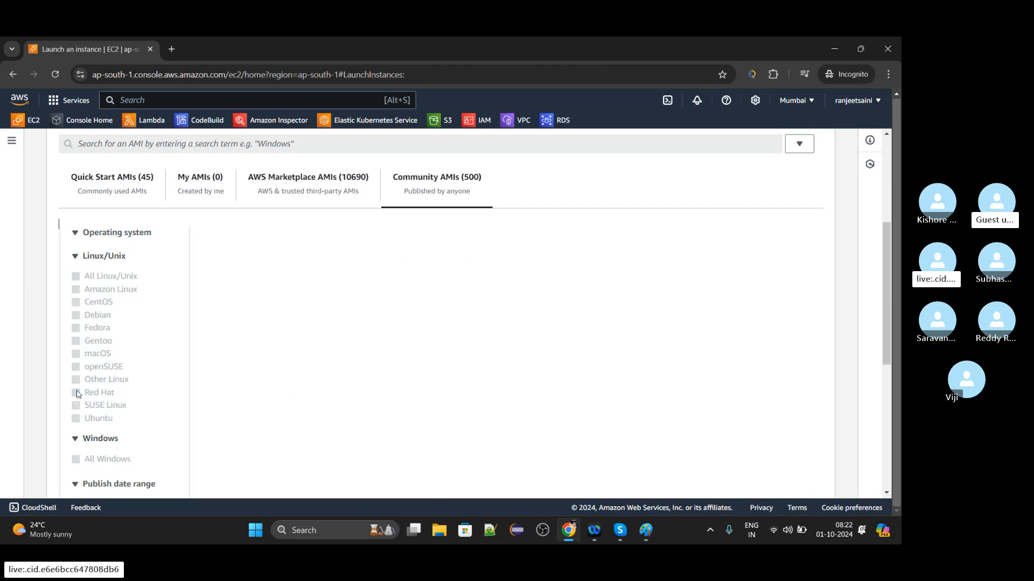
Select the 64-bit (x86) Amazon Linux 2023 AMI from the quick start AMIs and review its image details.
click(109, 183)
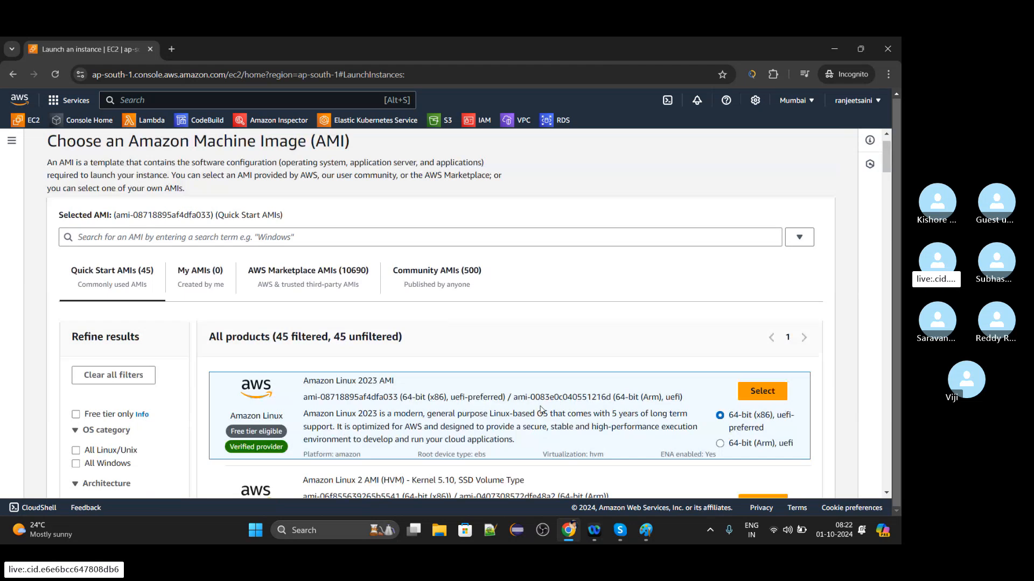
click(757, 399)
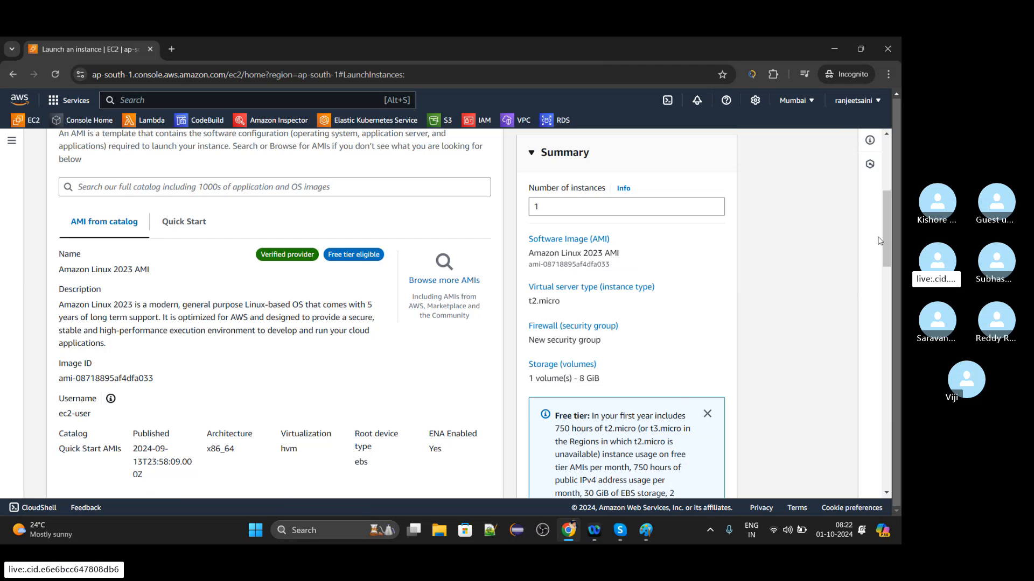
drag(884, 236, 886, 252)
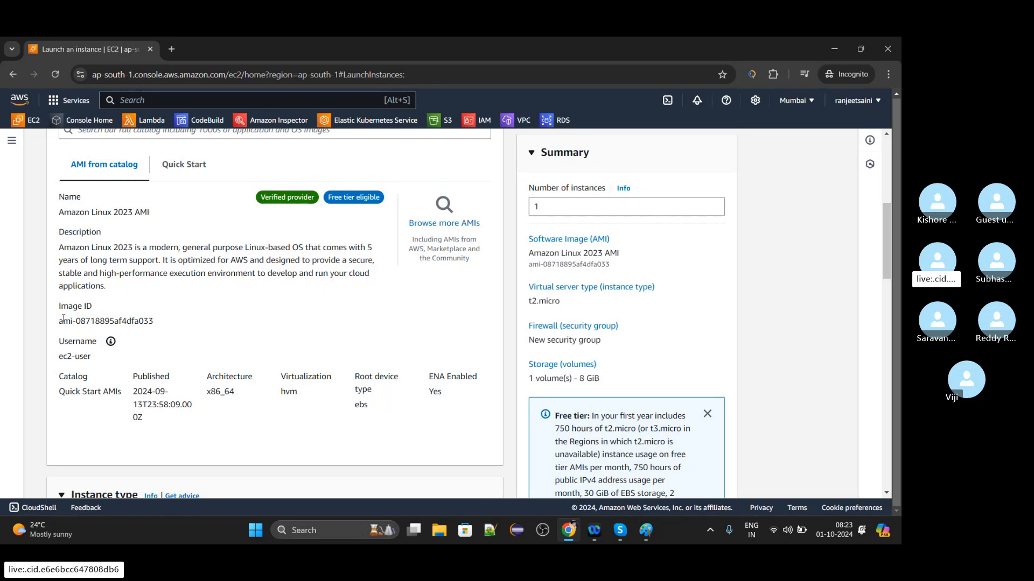
Highlight the image ID of the selected Amazon Linux 2023 AMI and review the name and AMI sections.
drag(60, 321, 156, 322)
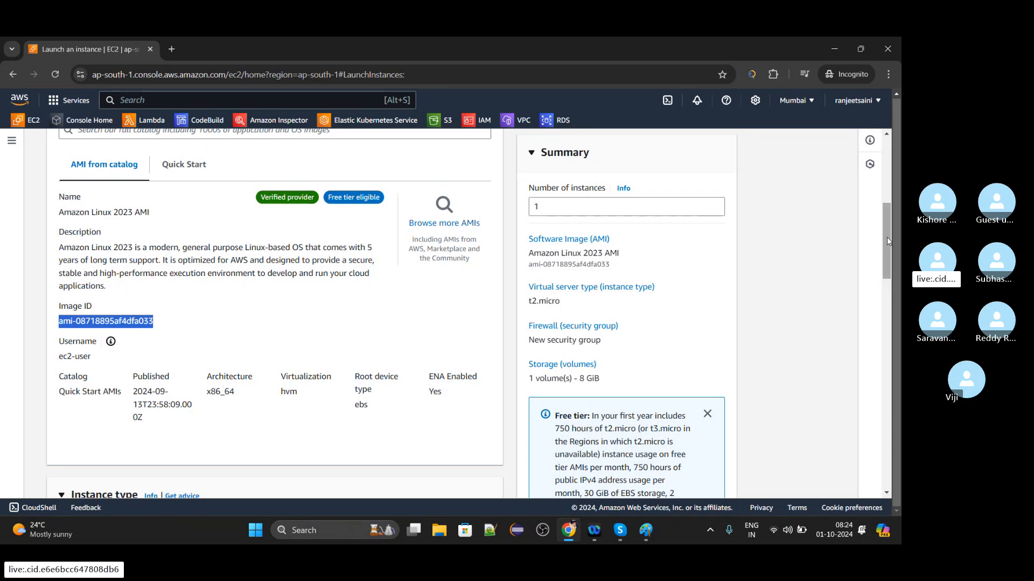
drag(888, 236, 889, 193)
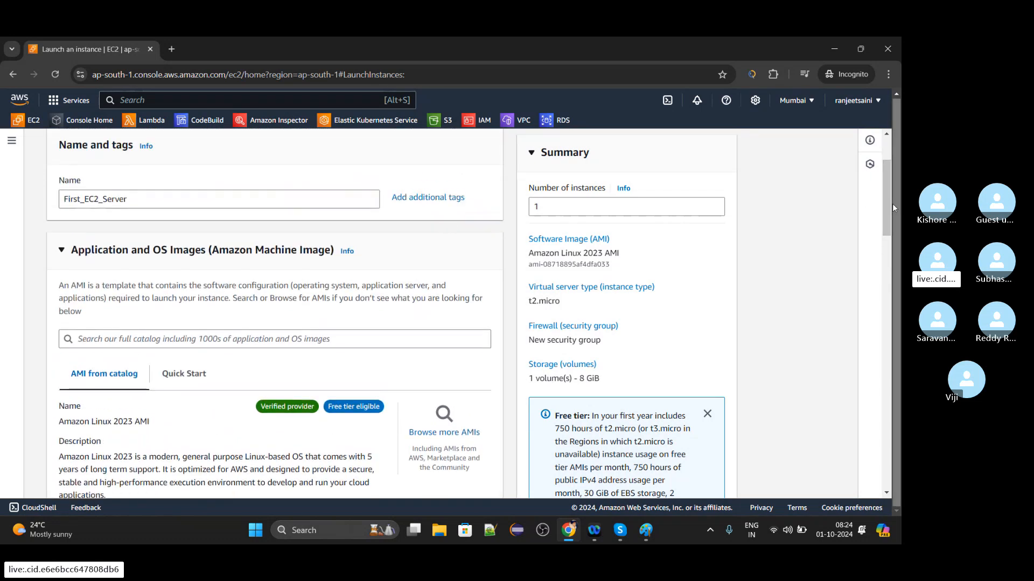
drag(888, 204, 884, 254)
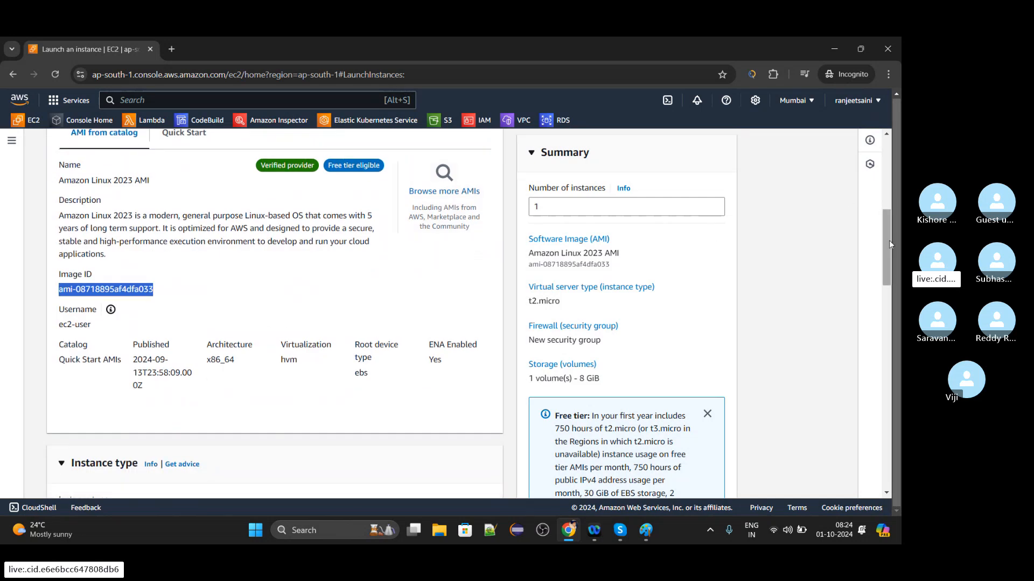
Review the instance type options and their hourly pricing, keeping t2.micro selected.
drag(886, 238, 887, 288)
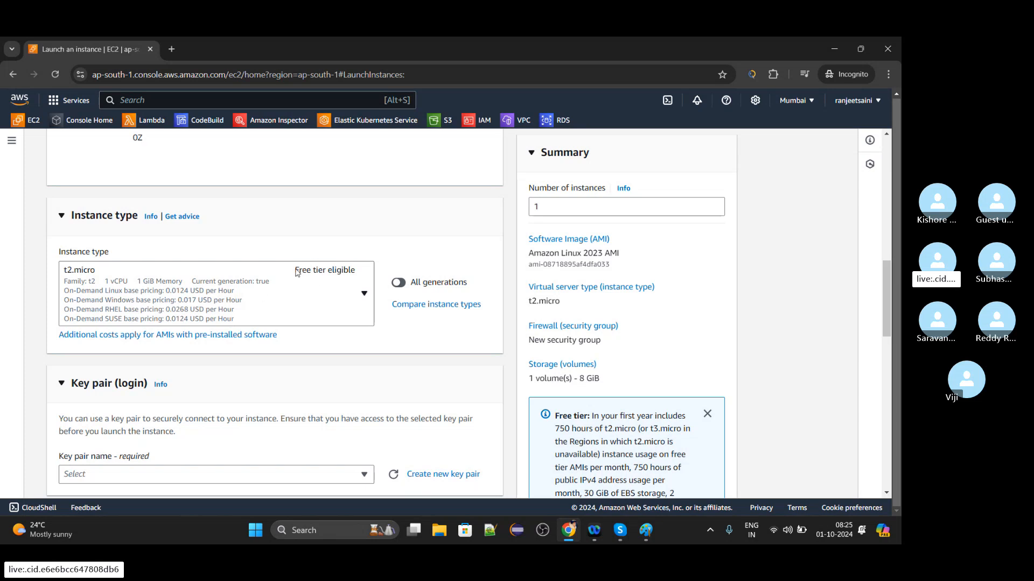
click(342, 273)
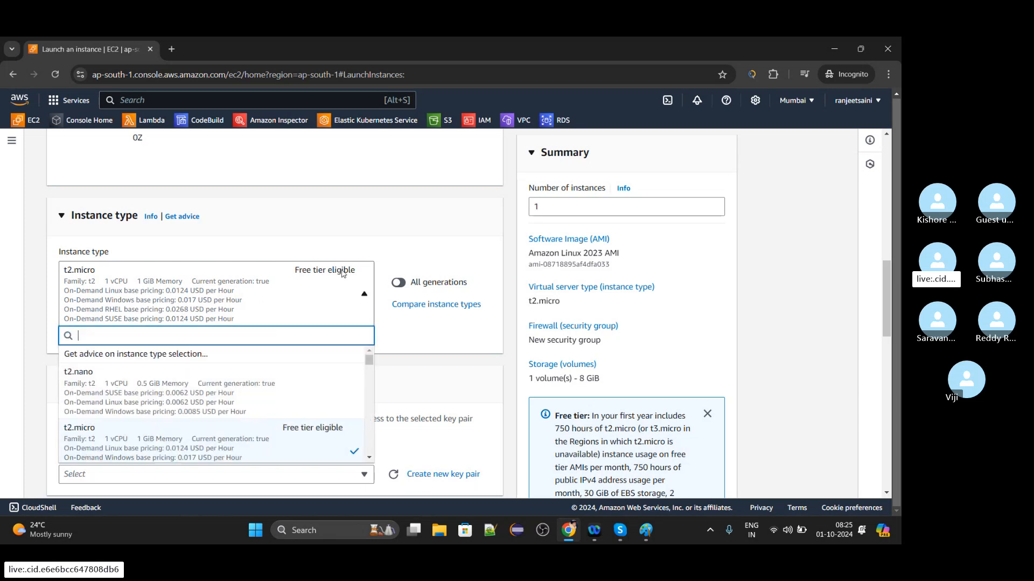
click(363, 235)
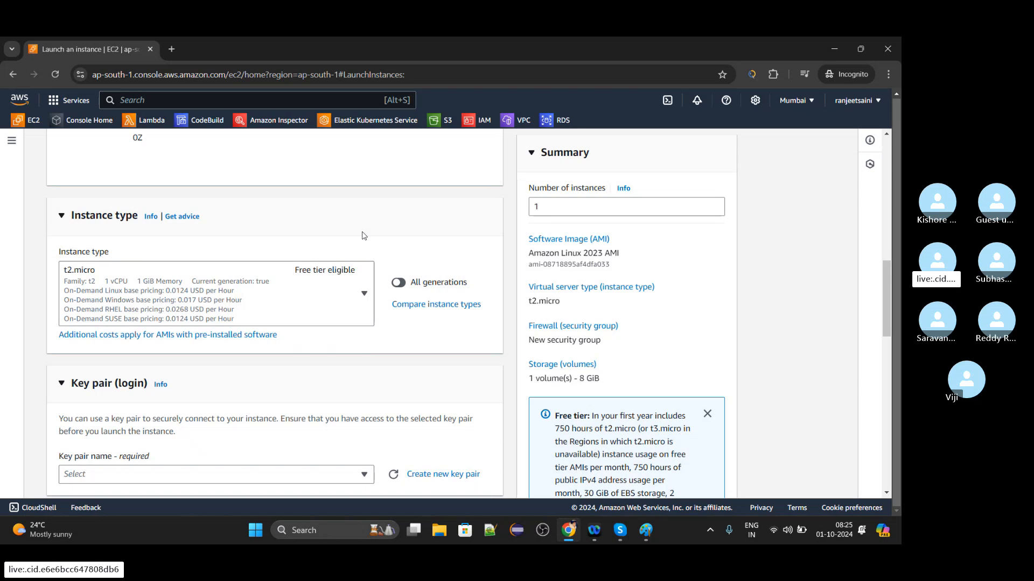
Check which existing key pairs can be chosen for logging in to the instance.
drag(887, 294, 889, 315)
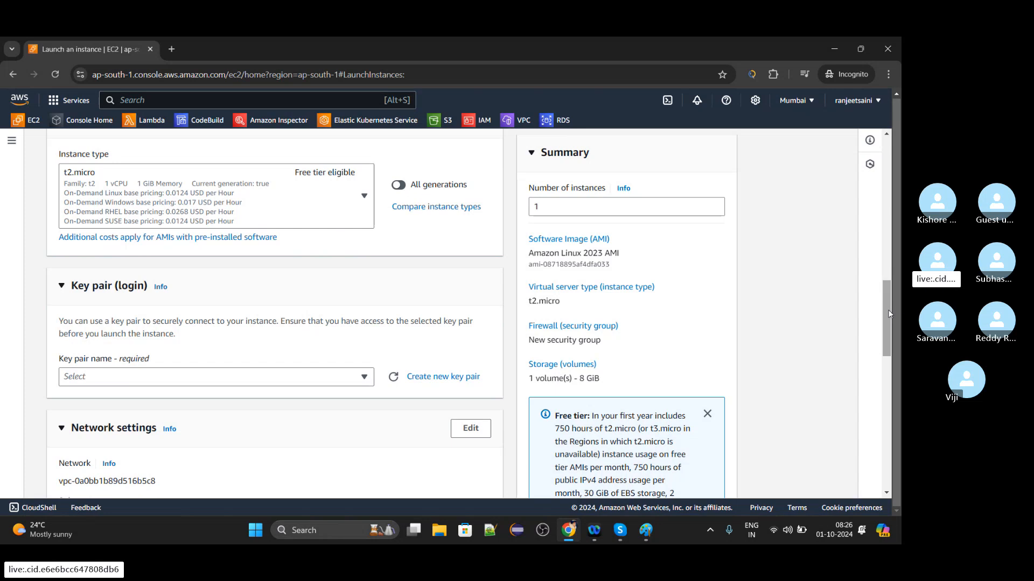
scroll(890, 315, down, 1)
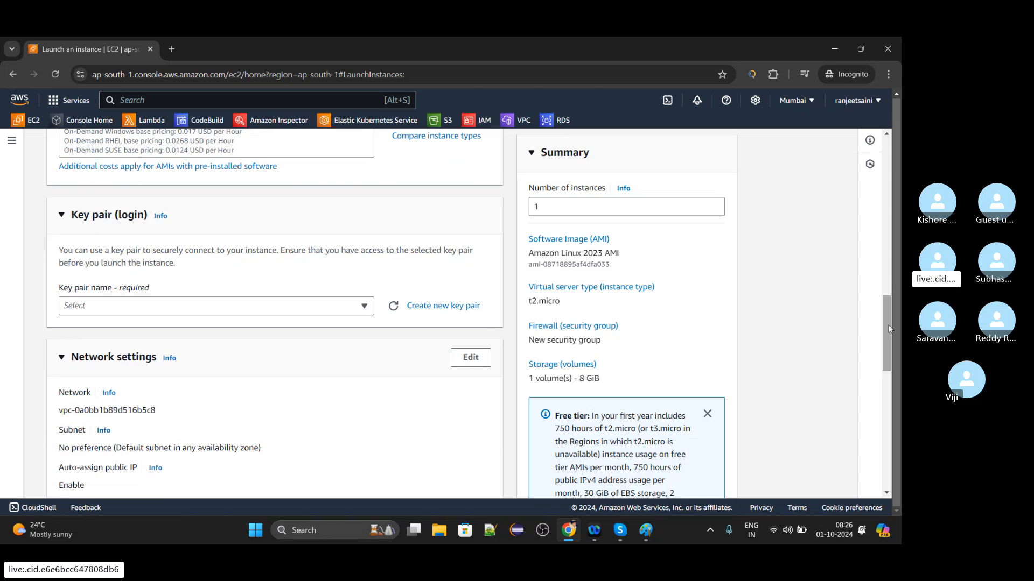
click(368, 306)
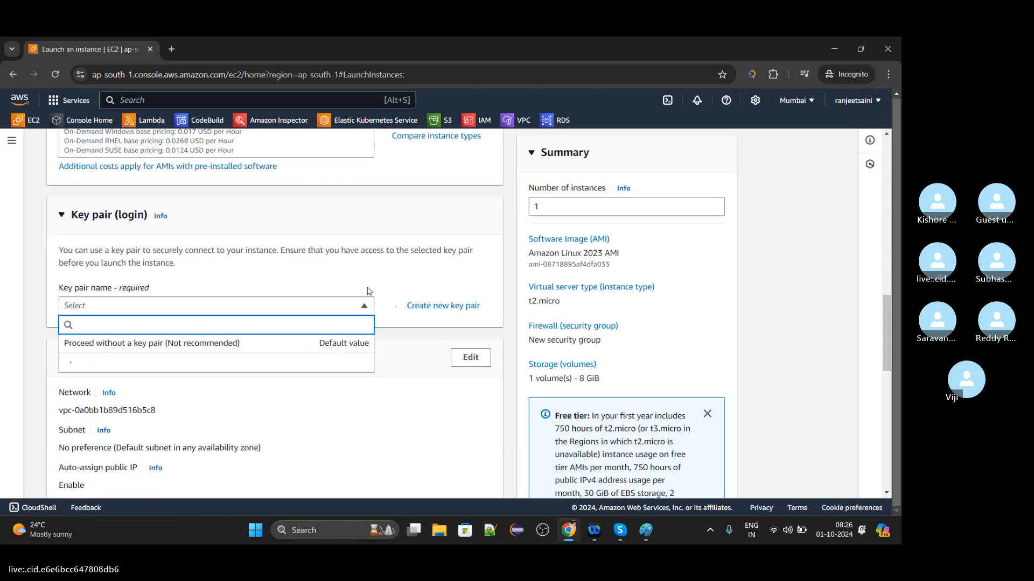
click(371, 291)
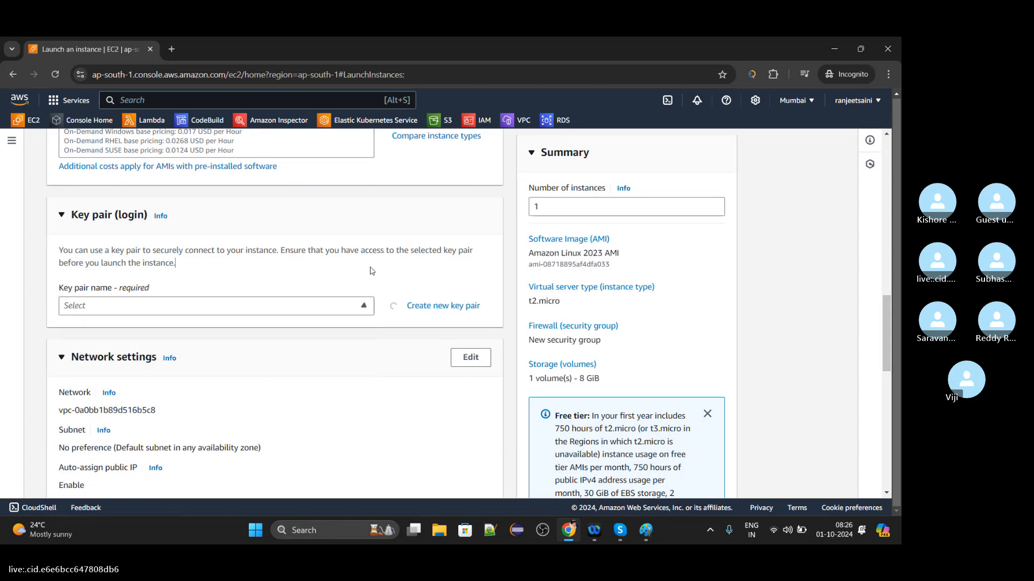
Create an RSA key pair named firstserver in .pem format and save its private key file in the Downloads folder.
click(443, 307)
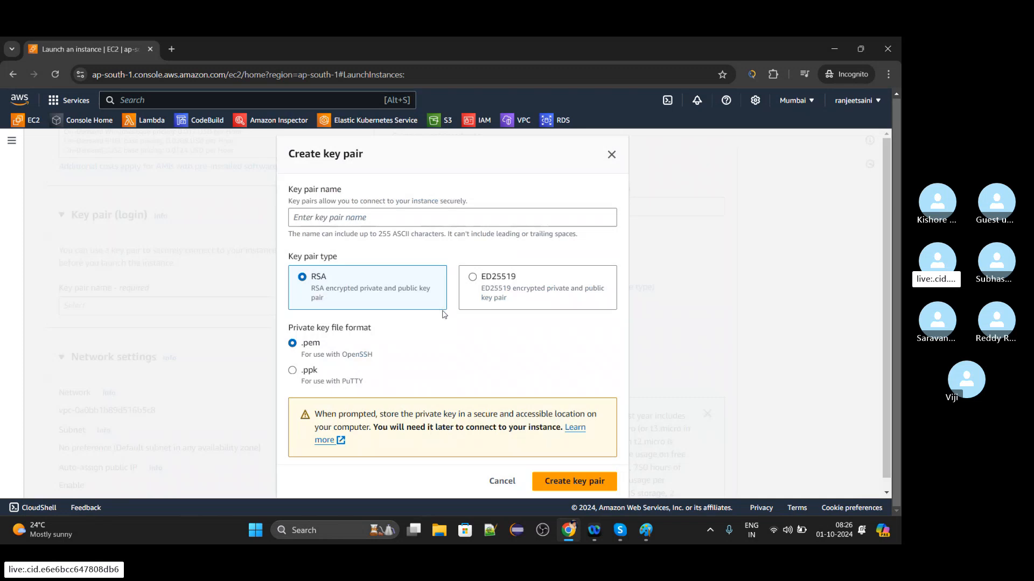
click(389, 218)
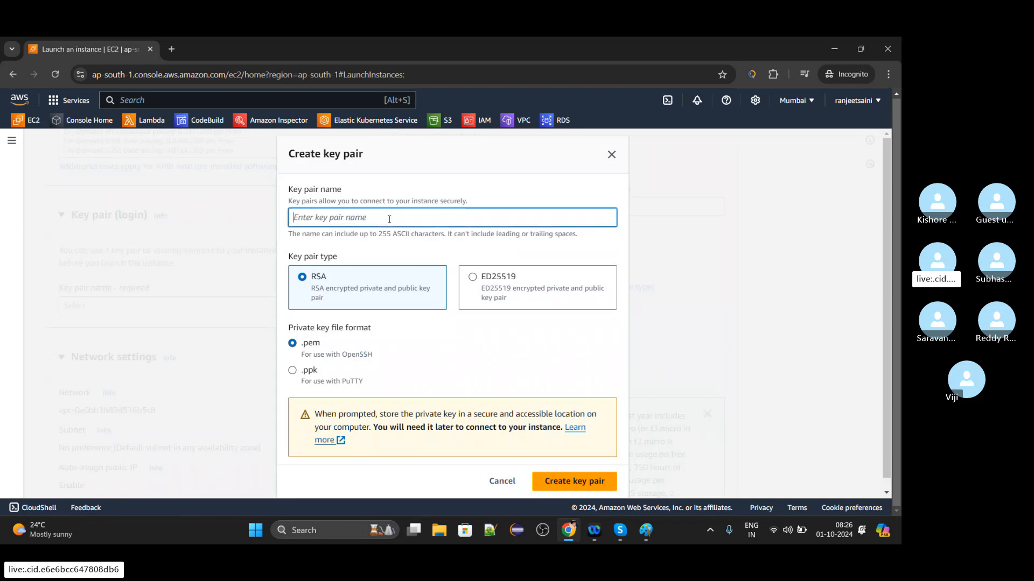
text(firstserver)
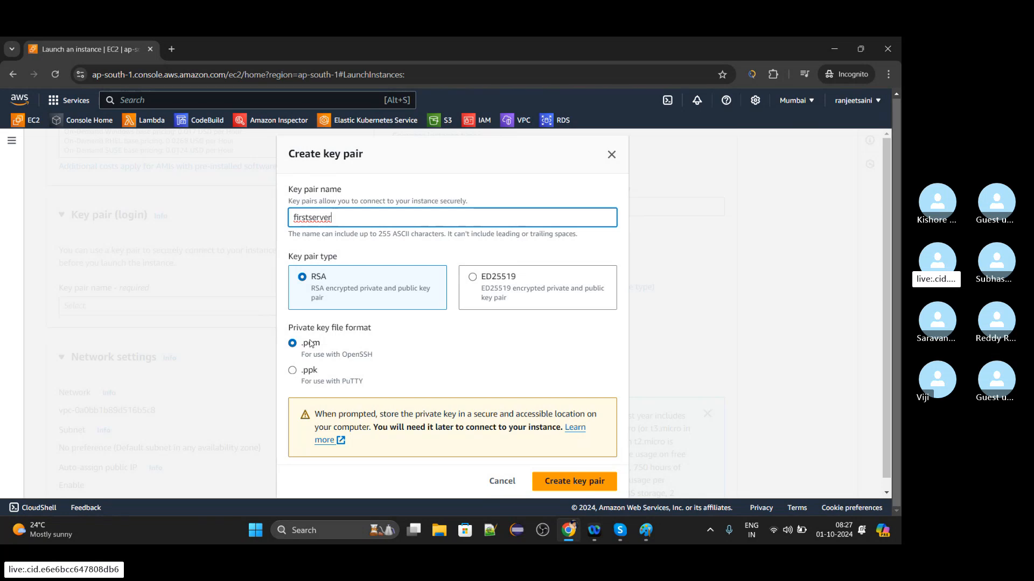
click(549, 478)
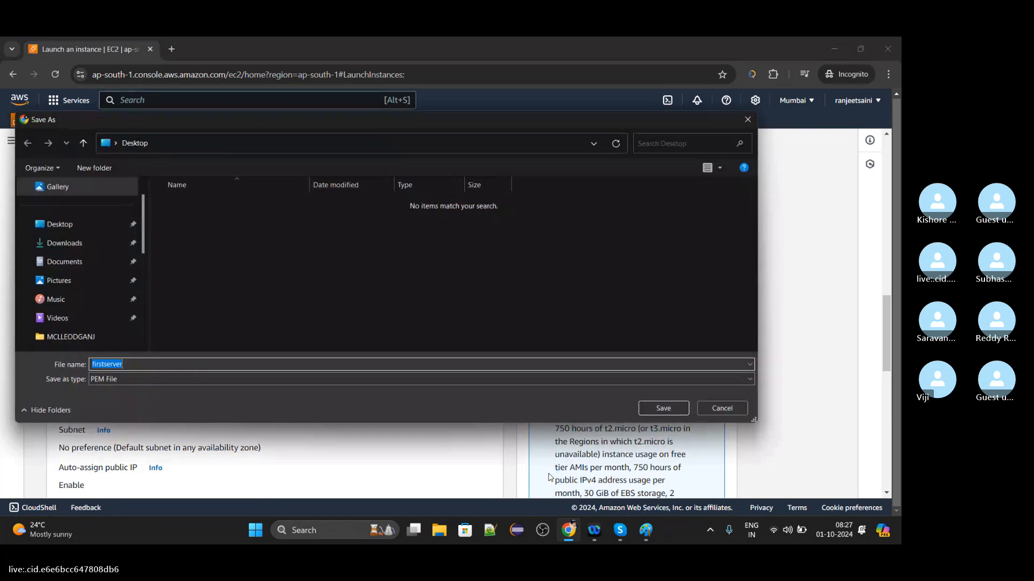
click(96, 244)
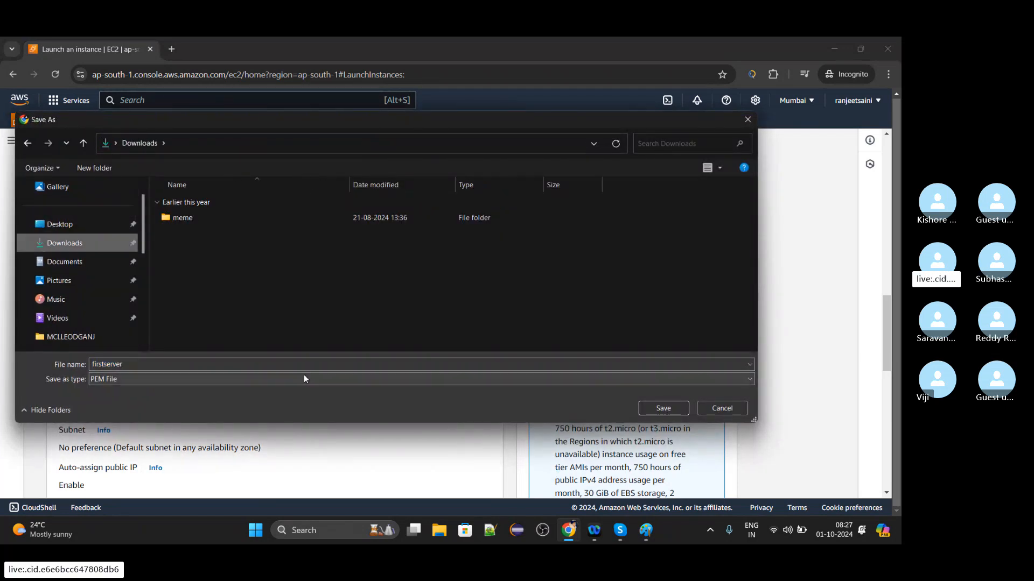
click(660, 409)
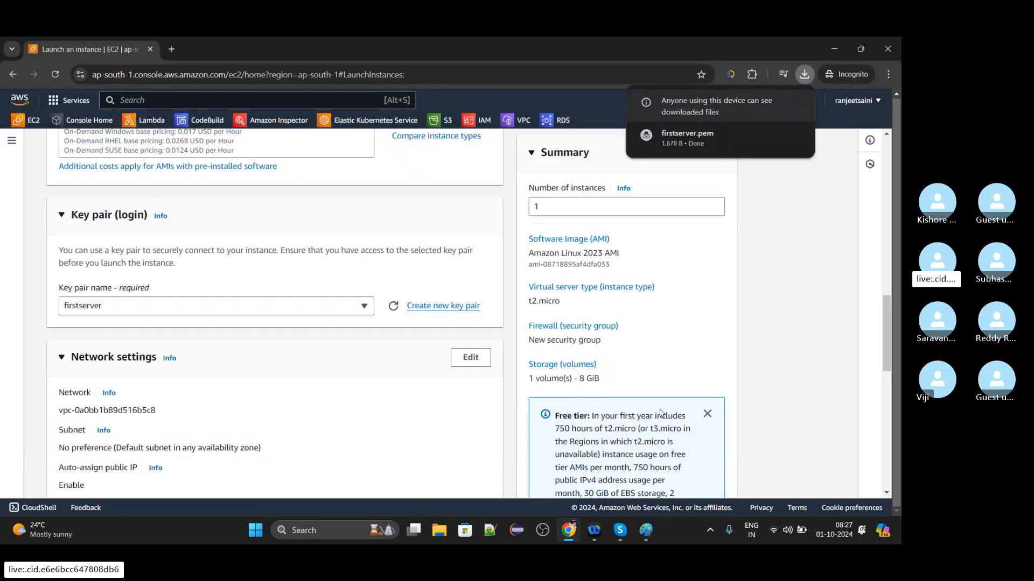
Review the network settings, make them editable and show the subnet choices of the default VPC.
click(887, 492)
drag(889, 491, 889, 491)
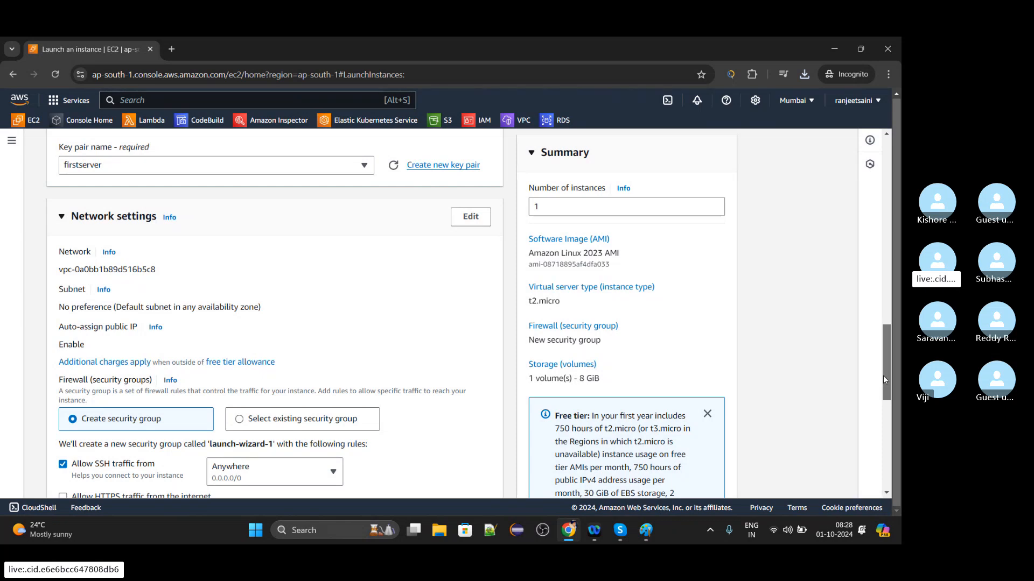
drag(883, 380, 889, 401)
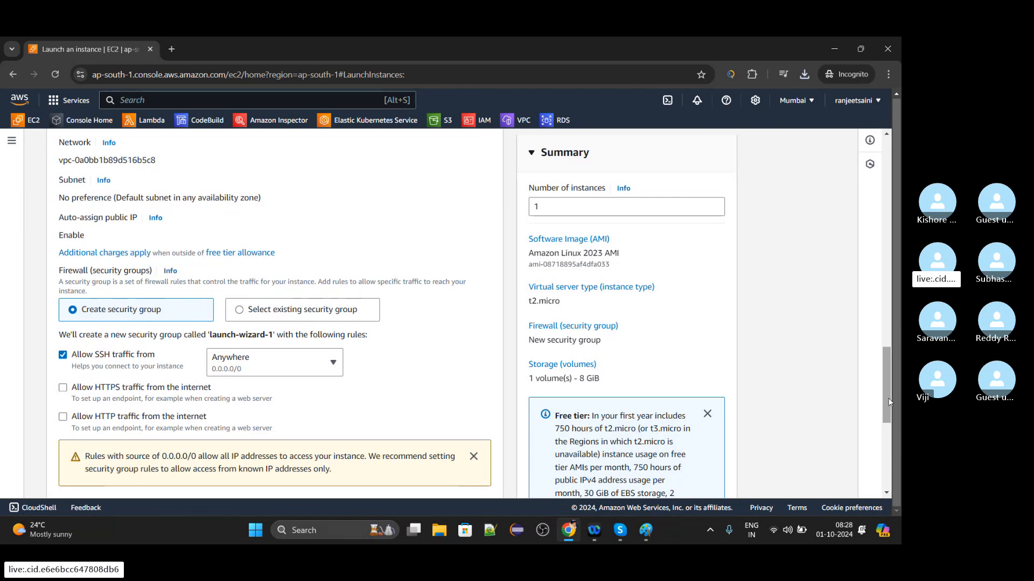
scroll(888, 401, up, 1)
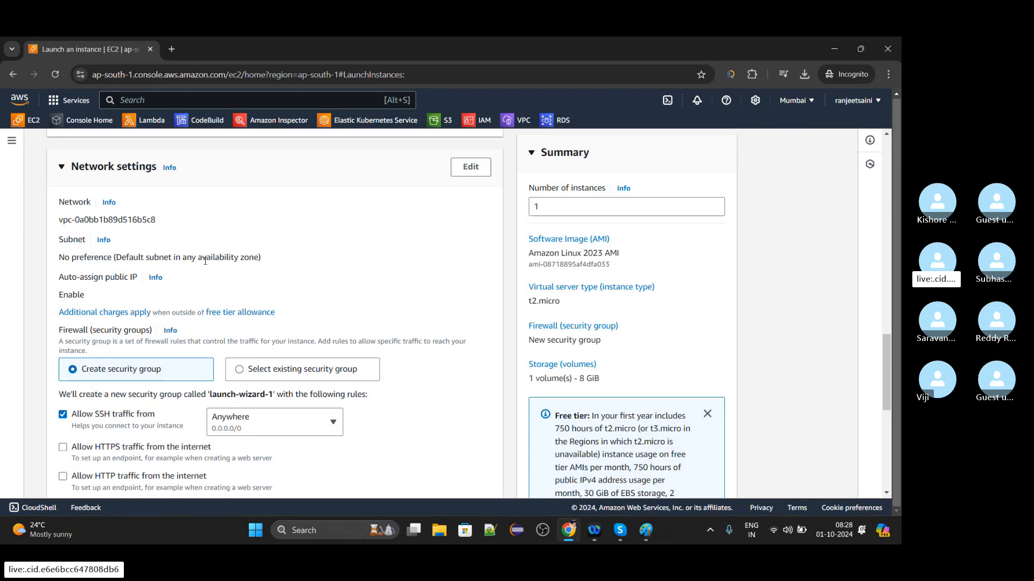
click(458, 172)
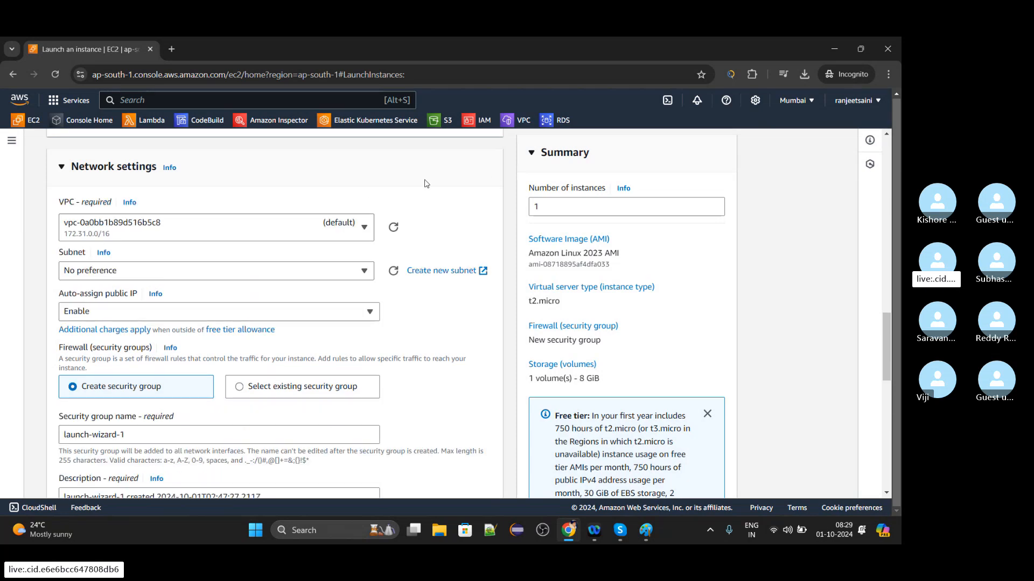
click(343, 272)
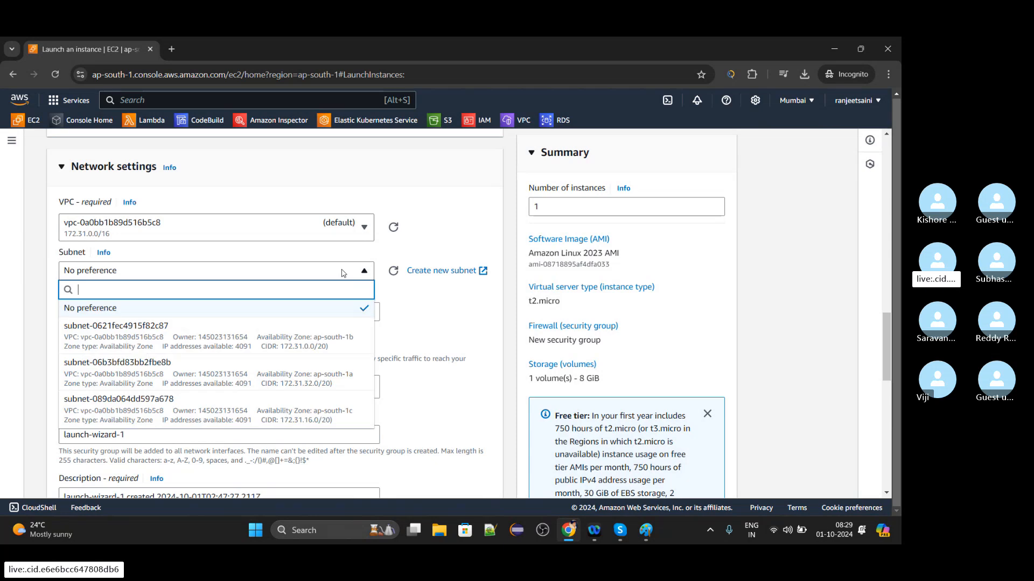
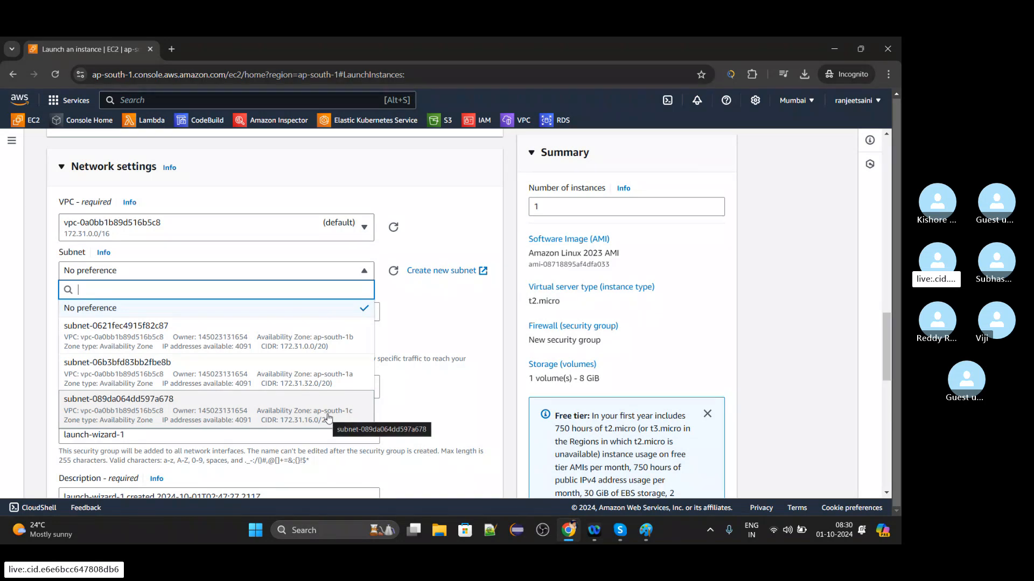
Check the current region's code in the region list and set the subnet to the one in availability zone ap-south-1a.
click(445, 381)
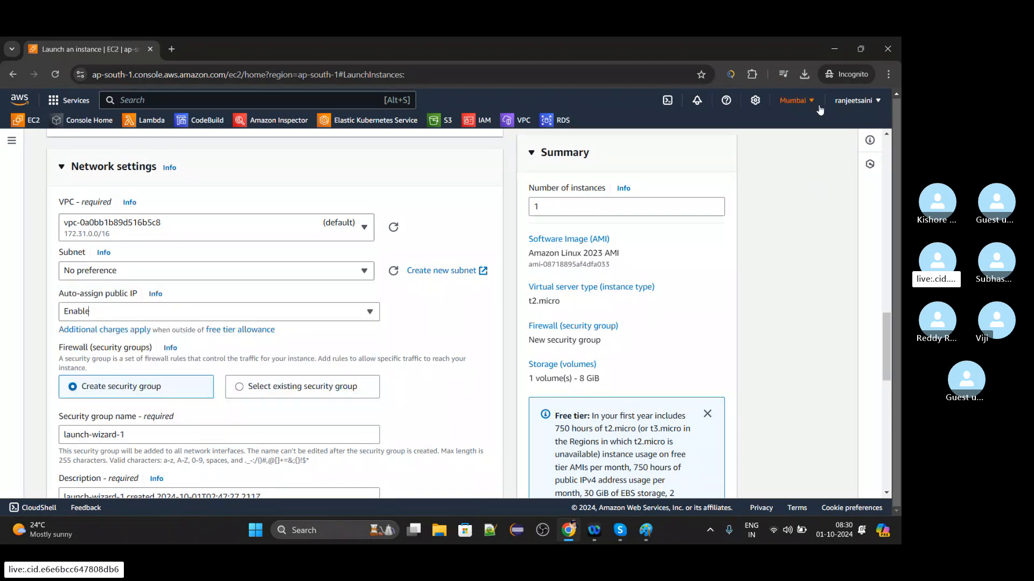
click(818, 108)
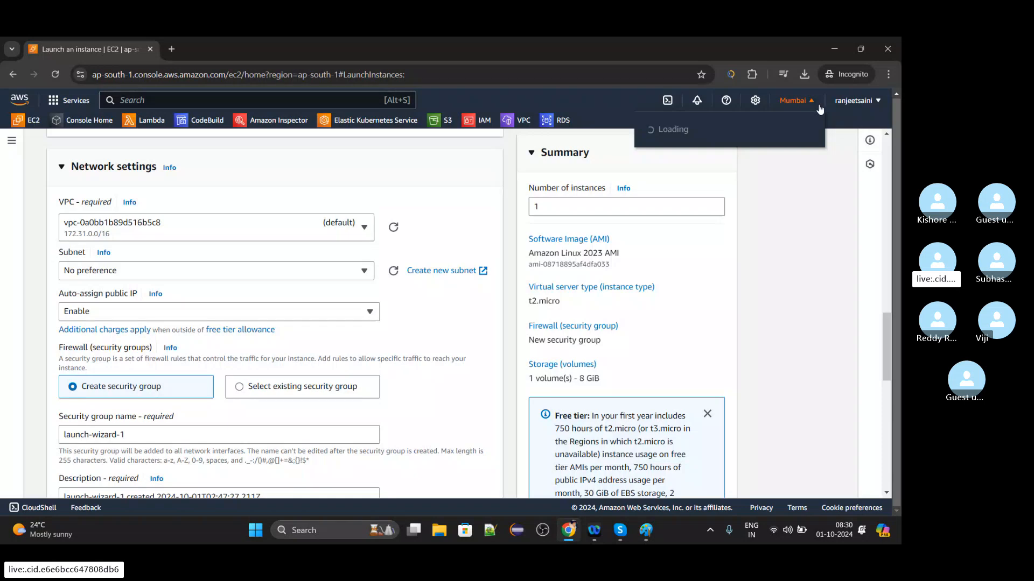
click(787, 270)
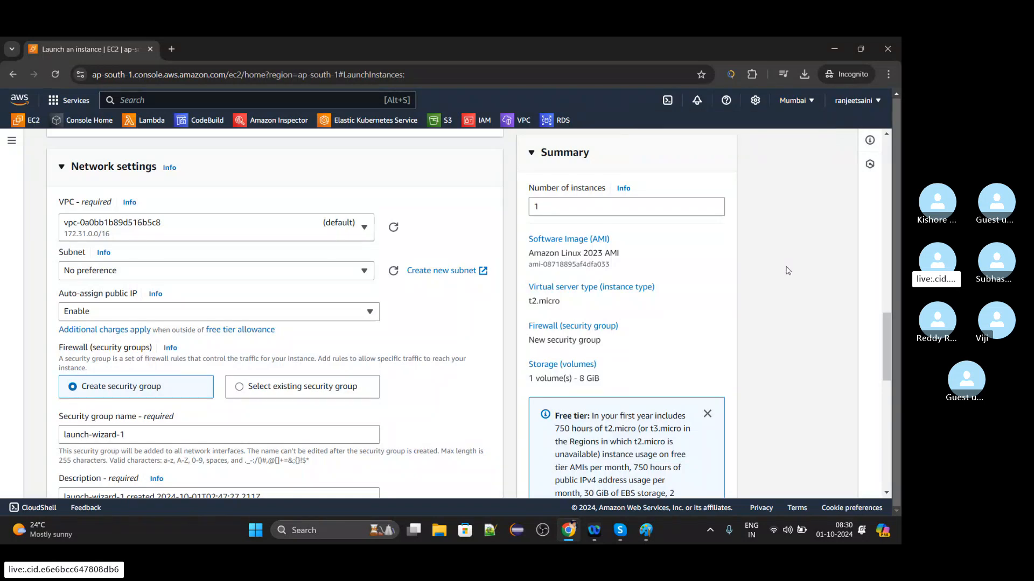
click(789, 102)
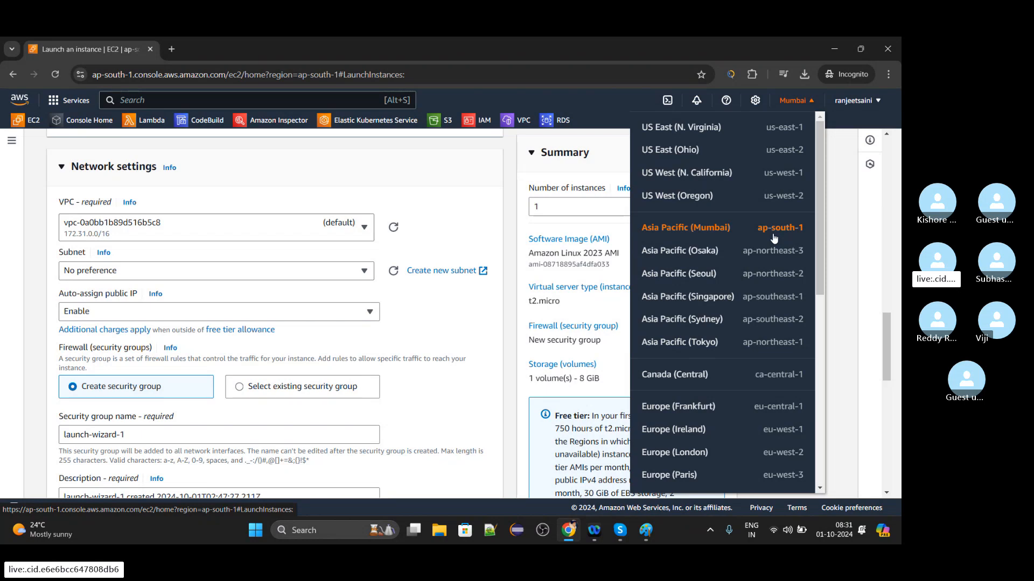
click(334, 270)
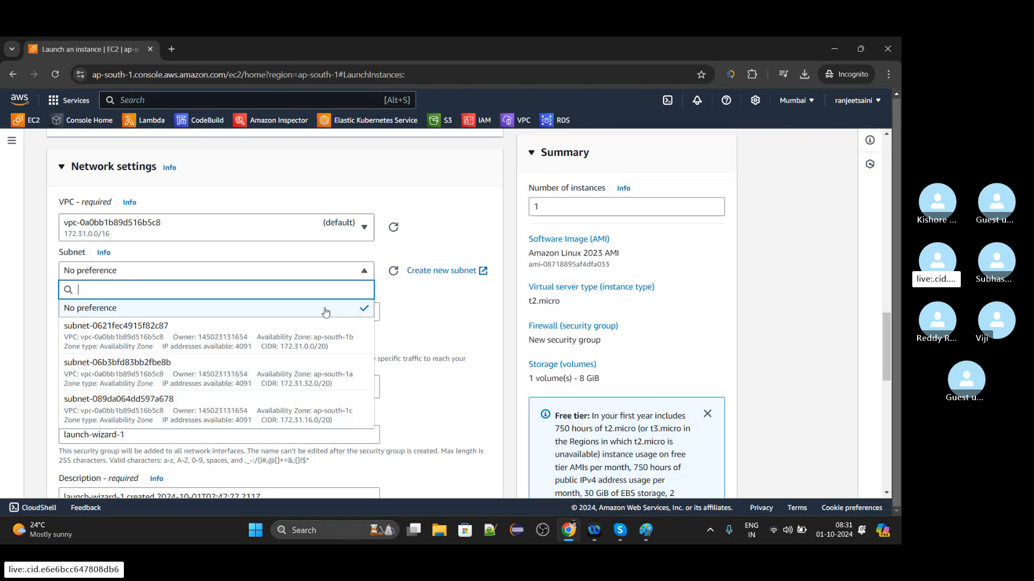
click(320, 375)
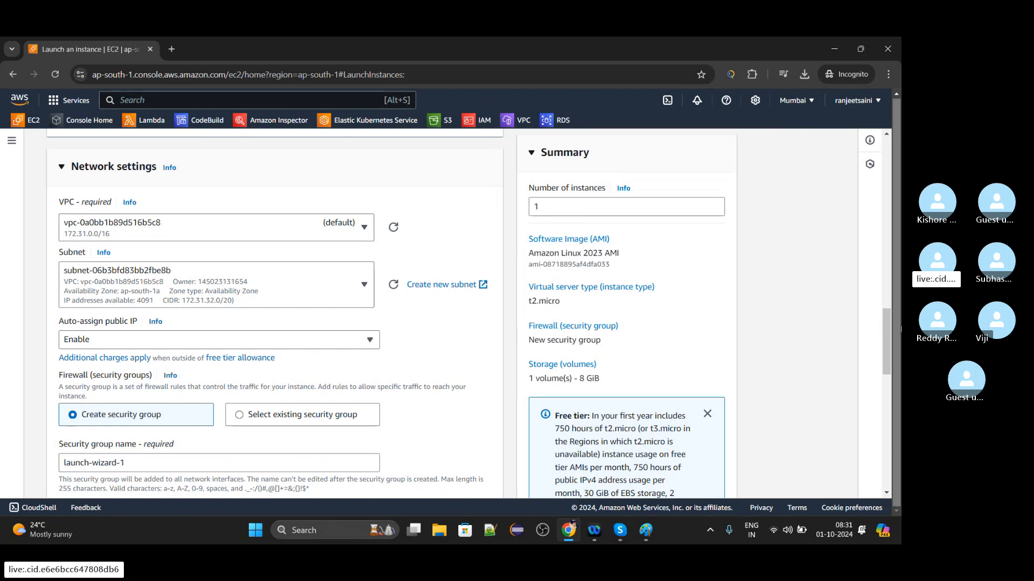
Name the new security group with the account owner's first name followed by SecurityGroup.
drag(890, 330, 890, 343)
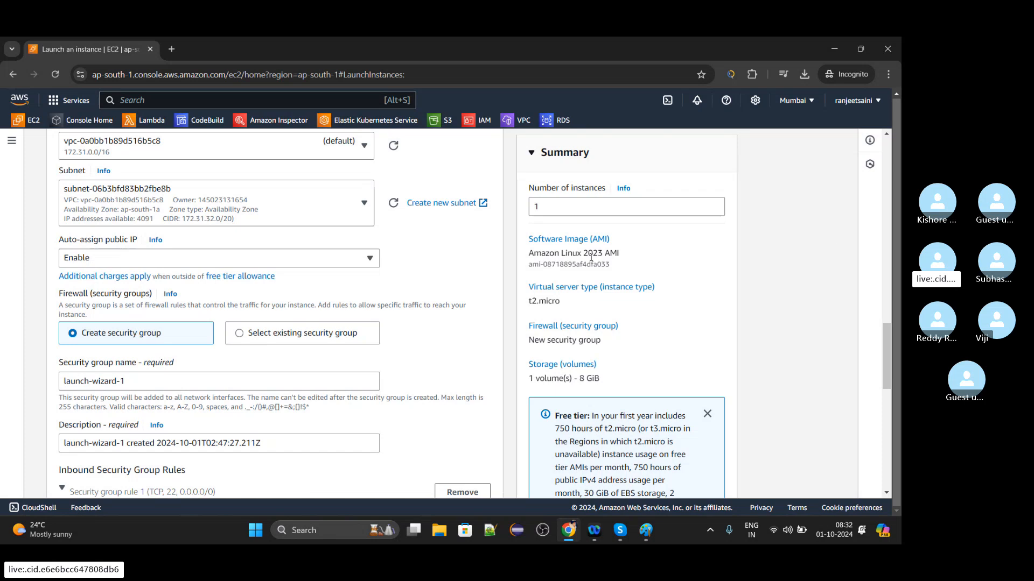
drag(883, 335, 887, 344)
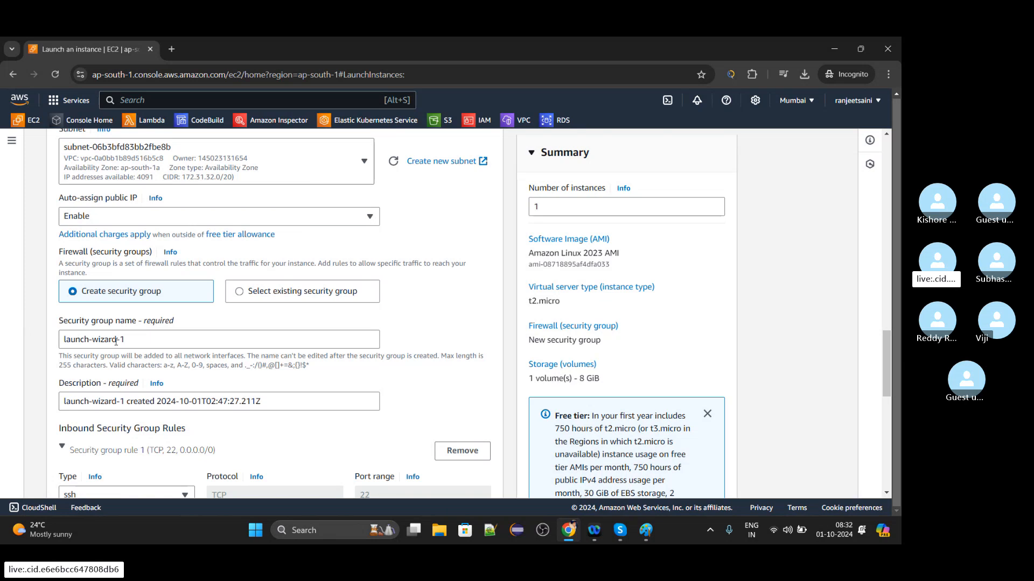
click(151, 335)
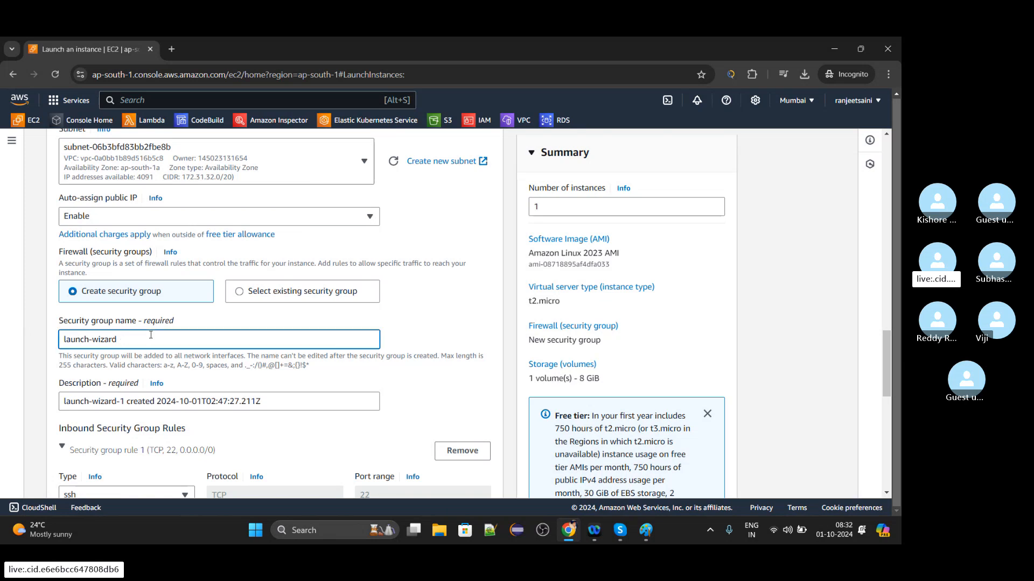
key(BackSpace)
key(BackSpace)
key(BackSpace)
key(BackSpace)
key(BackSpace)
key(BackSpace)
key(BackSpace)
key(BackSpace)
key(BackSpace)
key(BackSpace)
key(BackSpace)
key(BackSpace)
key(BackSpace)
text(Ra)
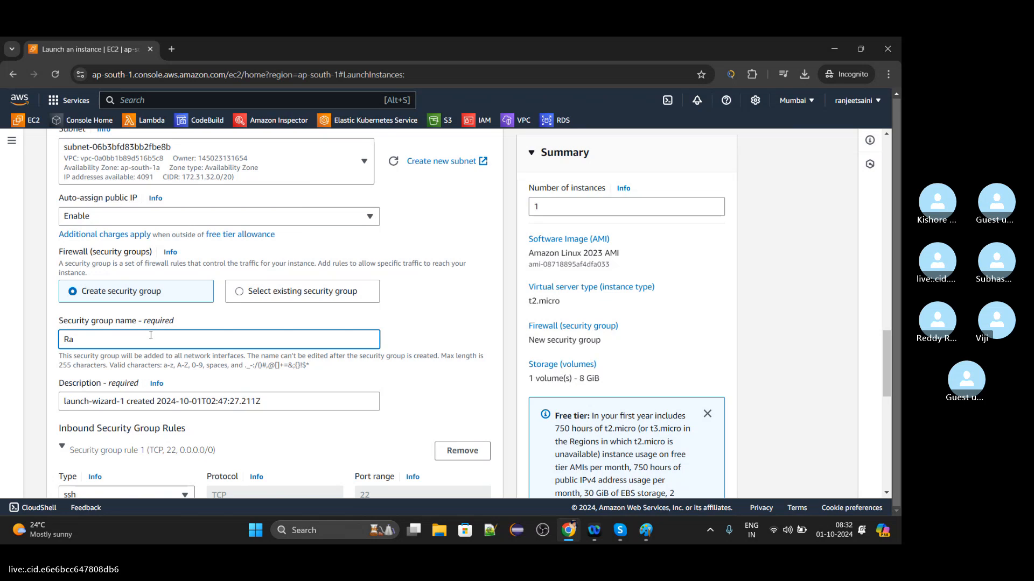
text(njeetSec)
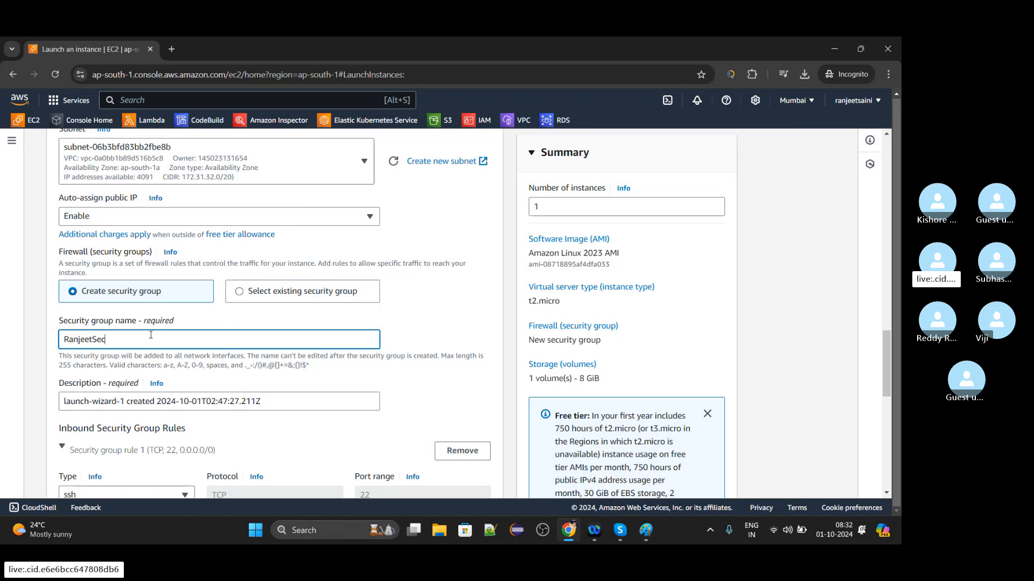
text(urityGroup)
key(ctrl+a)
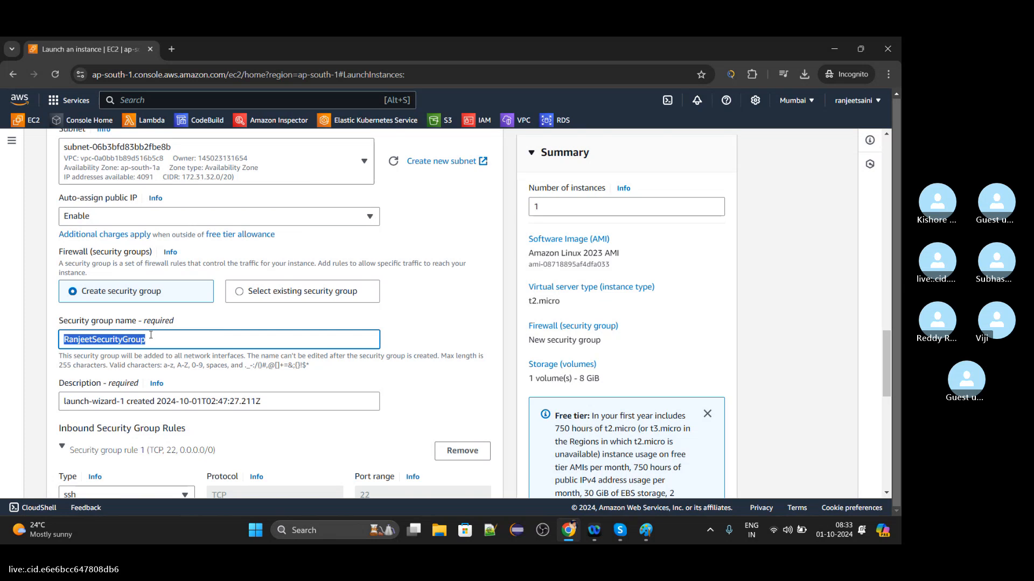
Set the security group's description to the same text as its name and remove its inbound SSH rule.
click(292, 397)
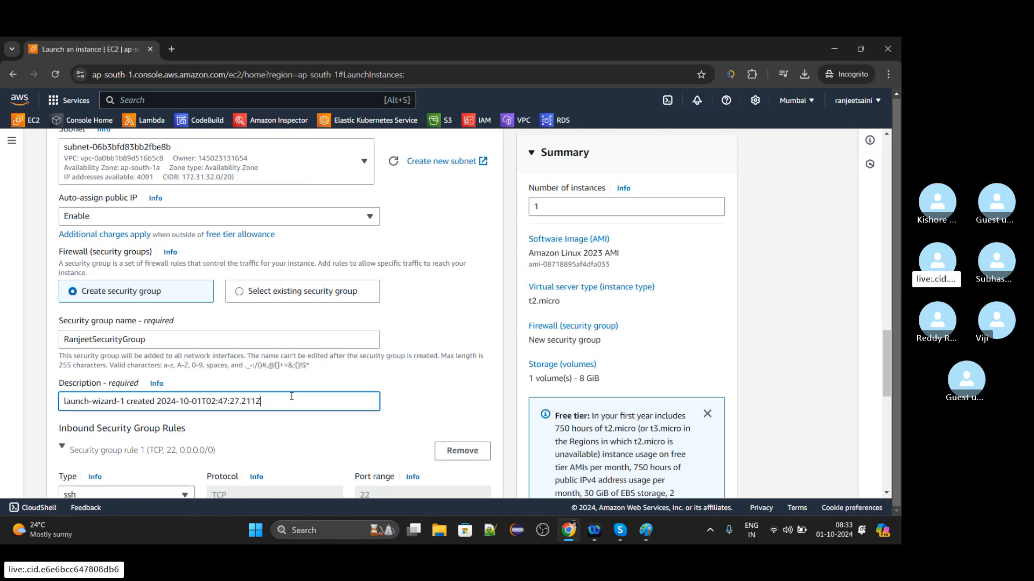
key(ctrl+a)
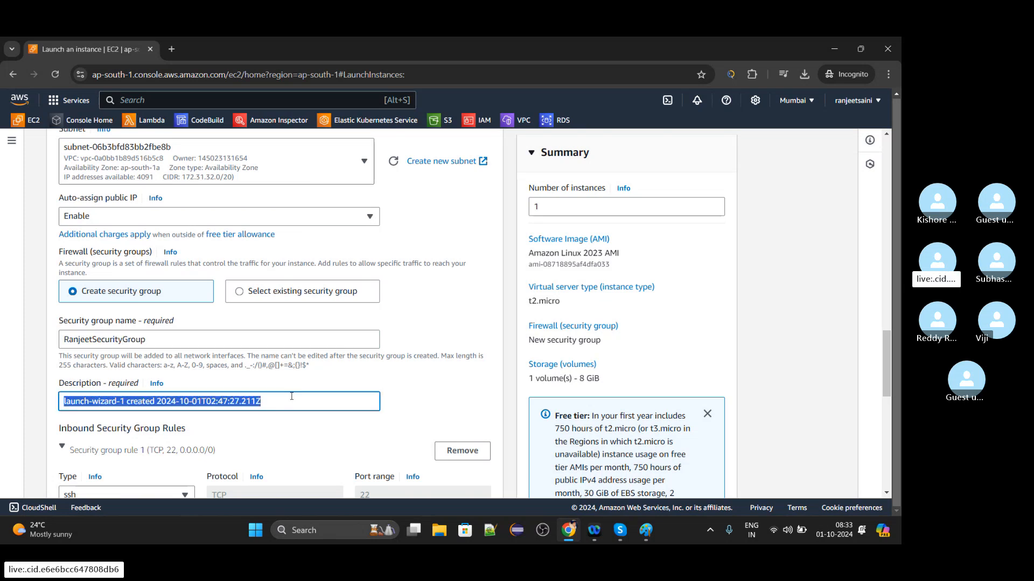
key(BackSpace)
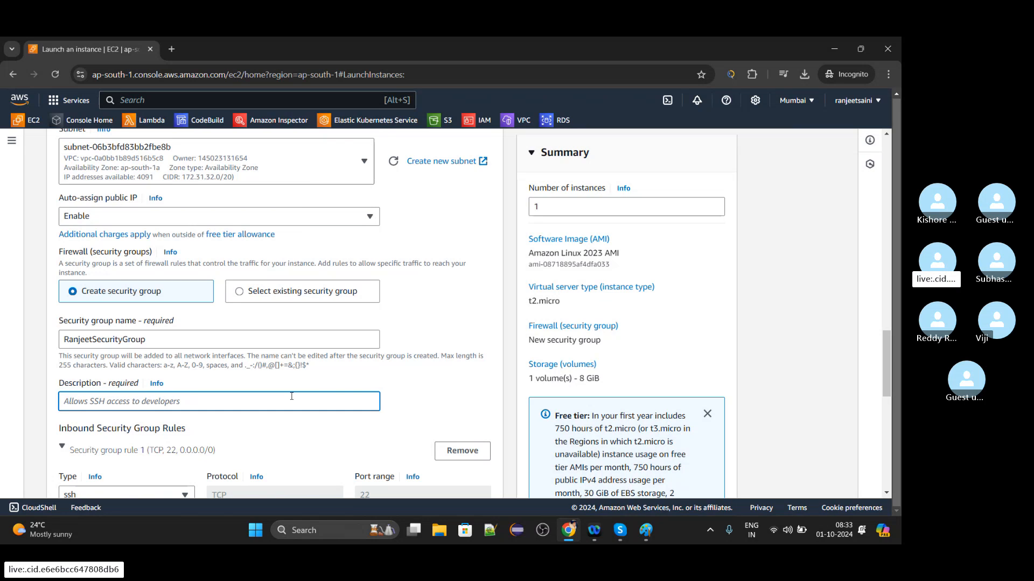
text(Ra)
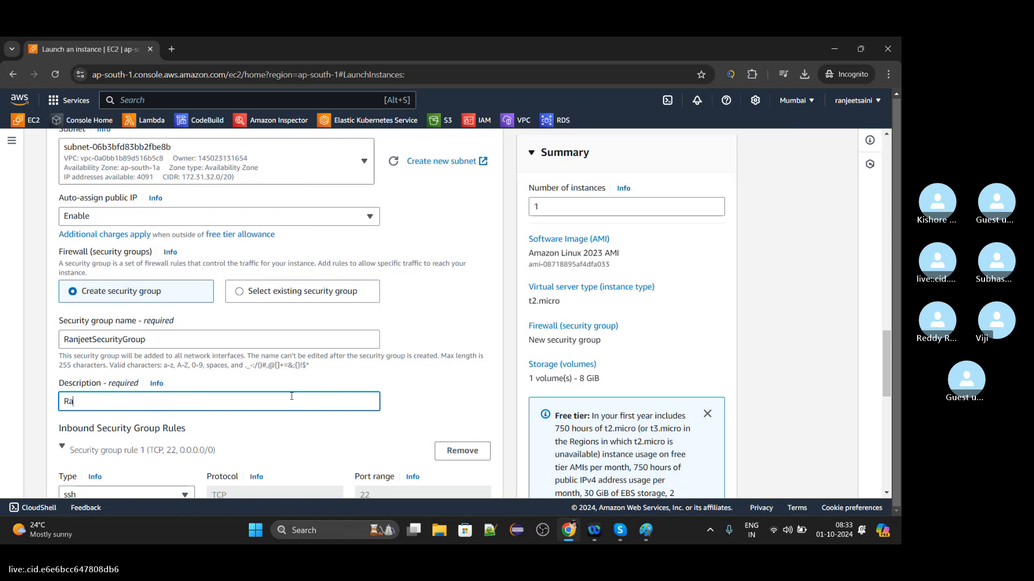
text(njeetSecurityGroup)
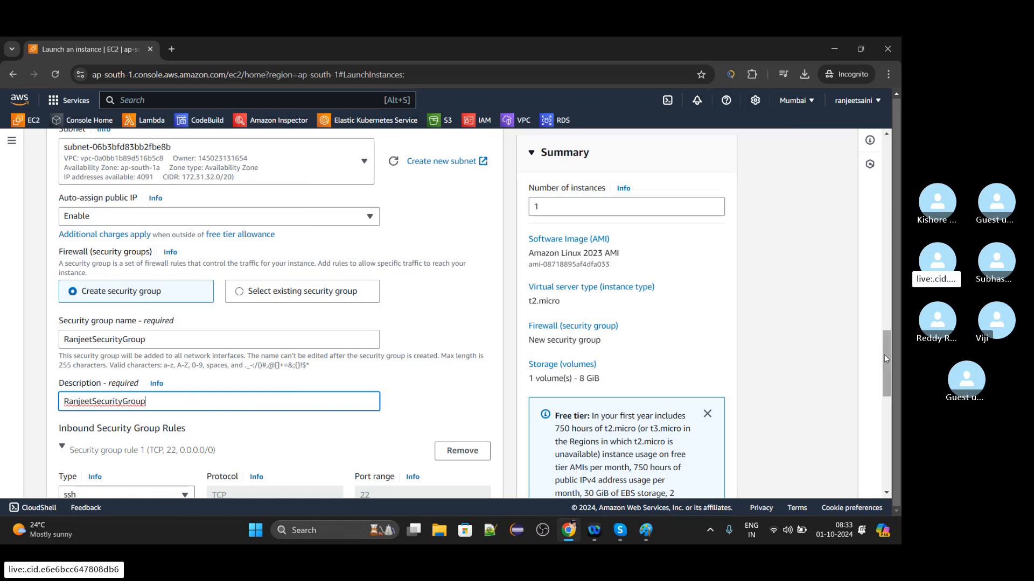
drag(884, 356, 886, 372)
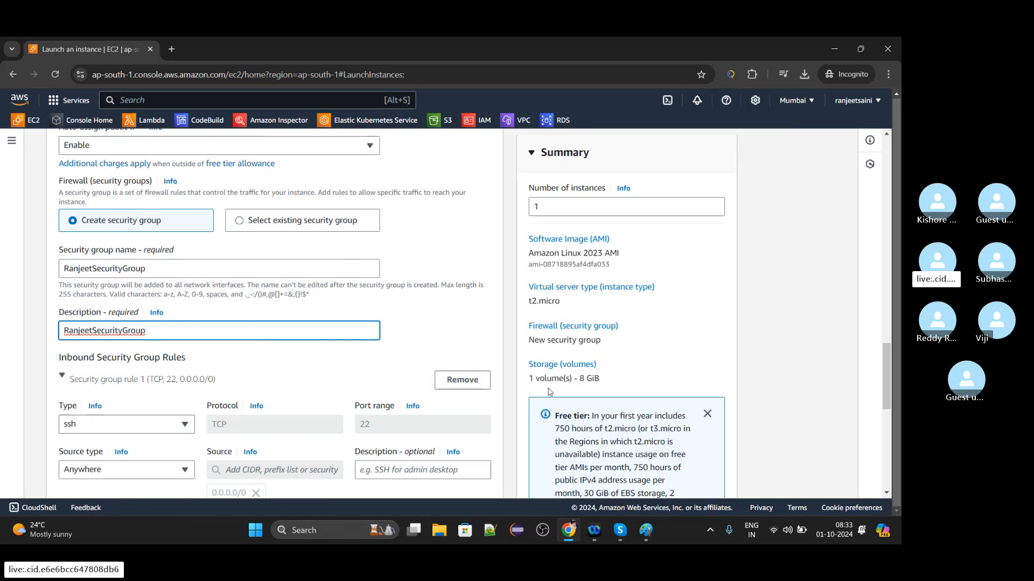
click(474, 386)
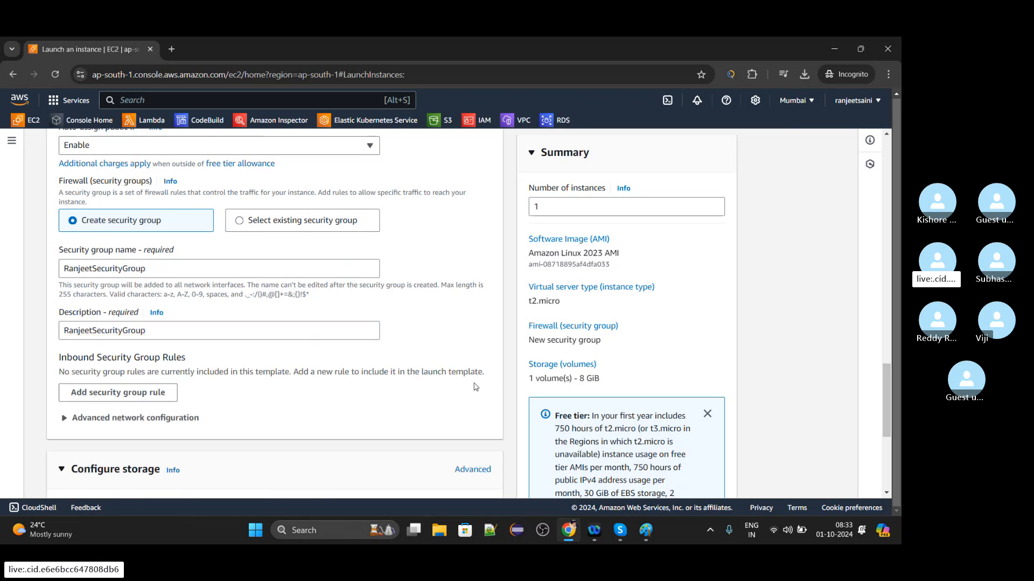
Review the storage configuration and the expanded advanced details, including the domain join directory choices and shutdown behavior.
drag(887, 372, 892, 417)
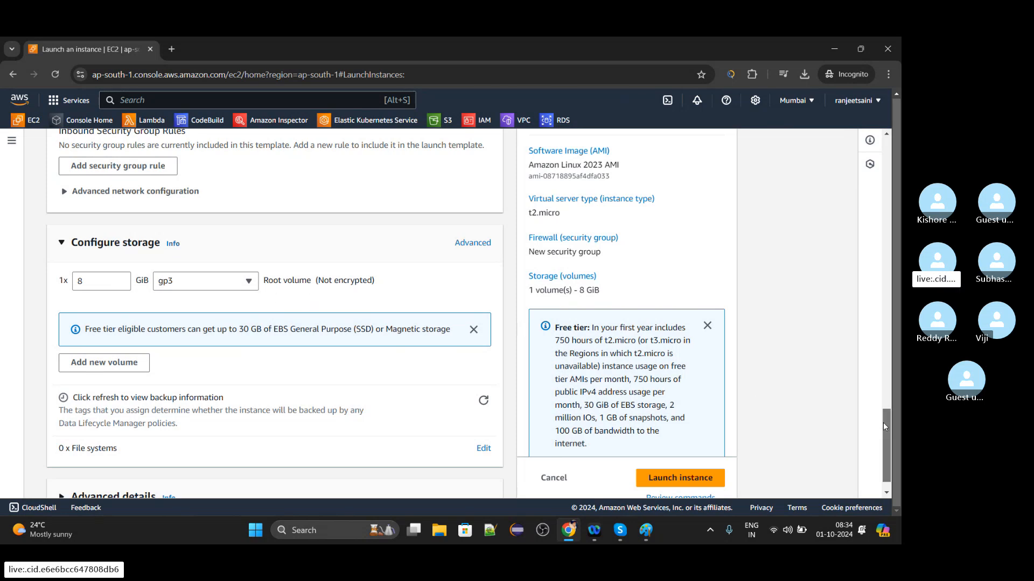
drag(883, 426, 884, 451)
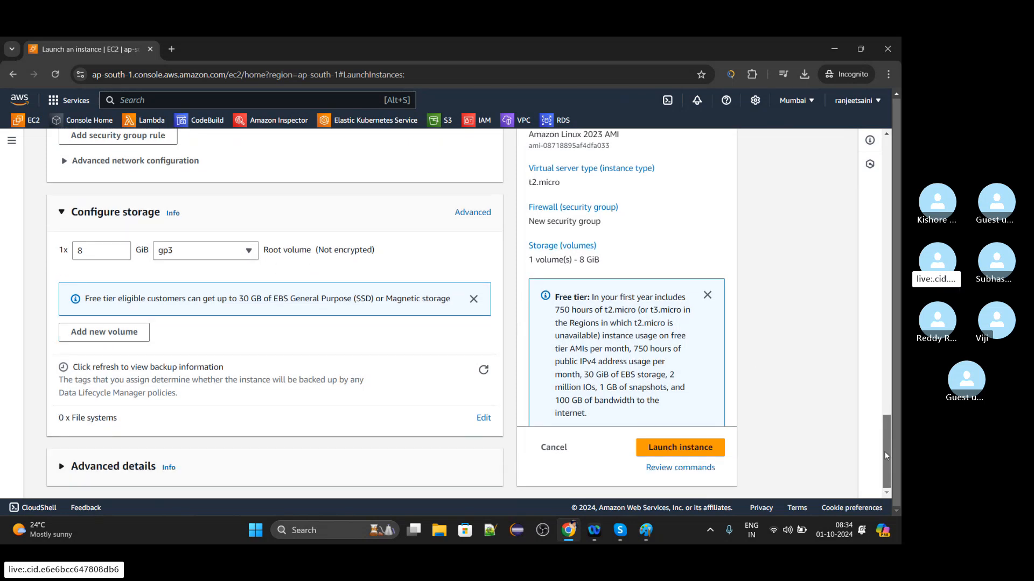
click(63, 467)
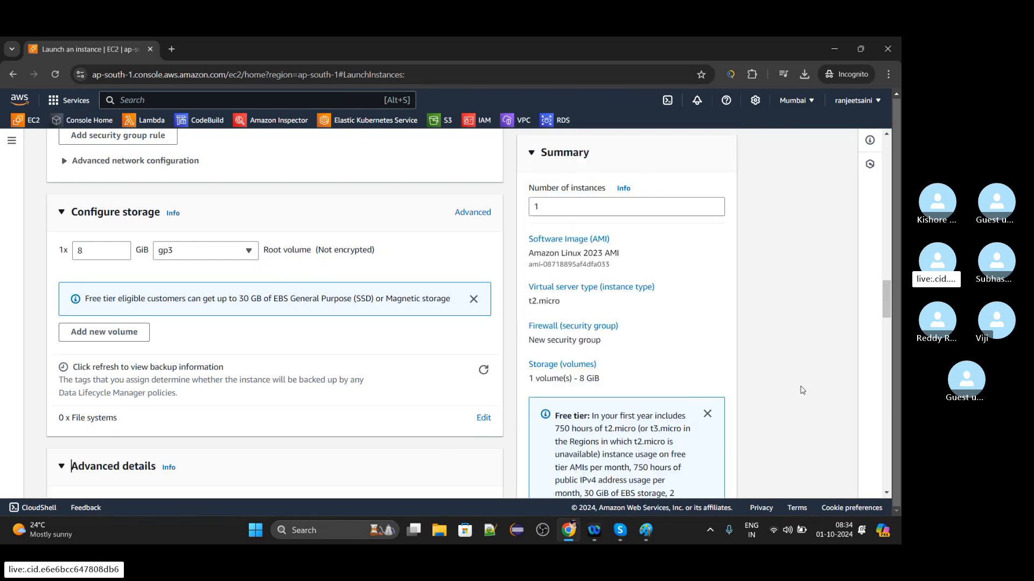
drag(890, 290, 890, 324)
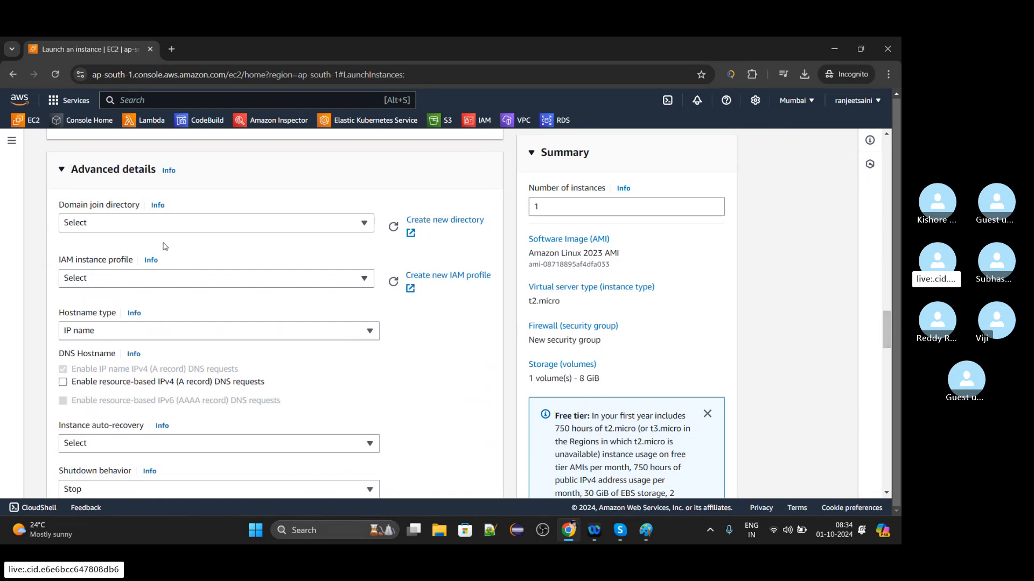
click(150, 223)
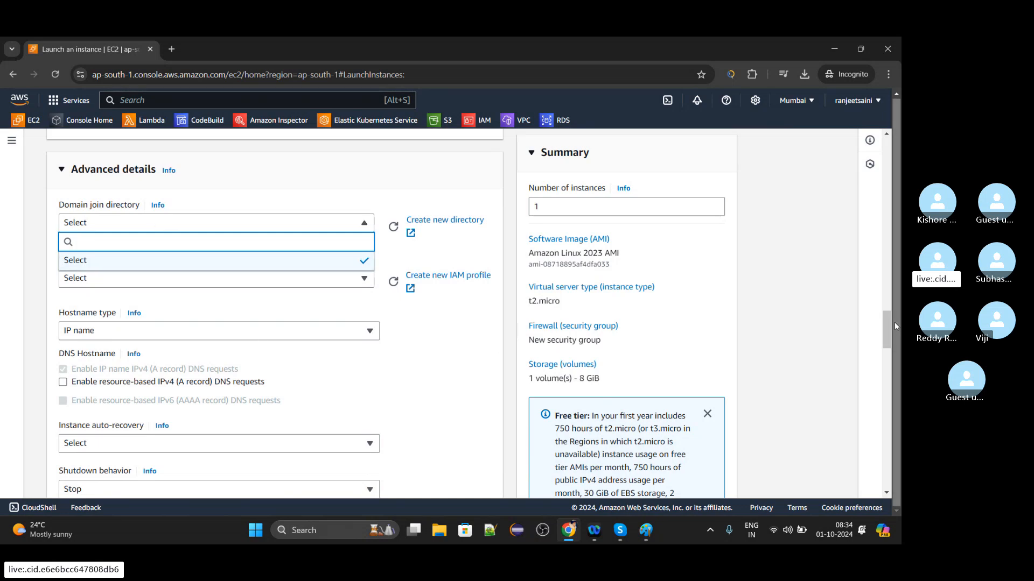
drag(886, 322, 888, 354)
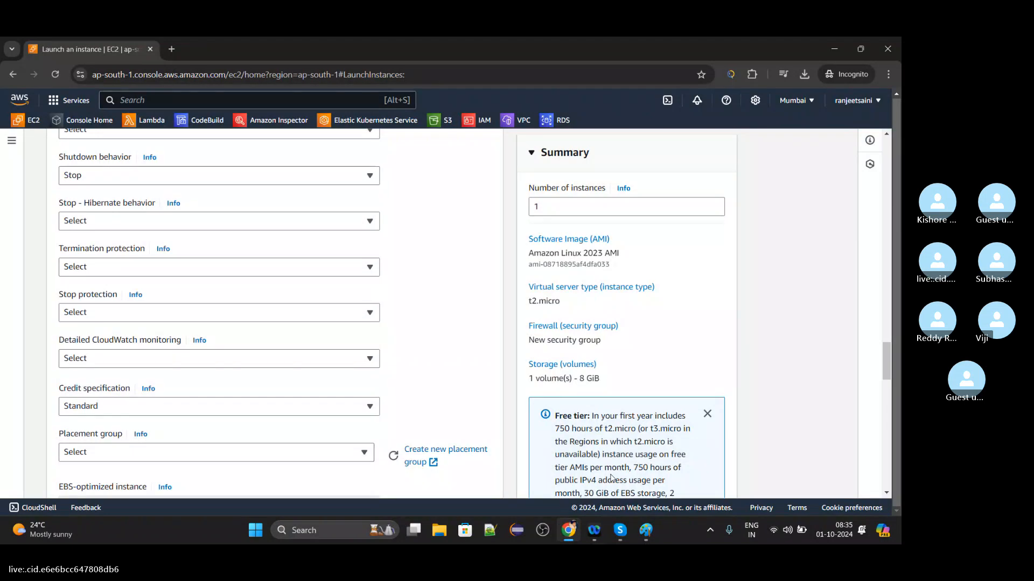
Look over the whole launch configuration from the name to the user data and launch the First_EC2_Server instance.
scroll(882, 289, up, 5)
scroll(882, 290, up, 20)
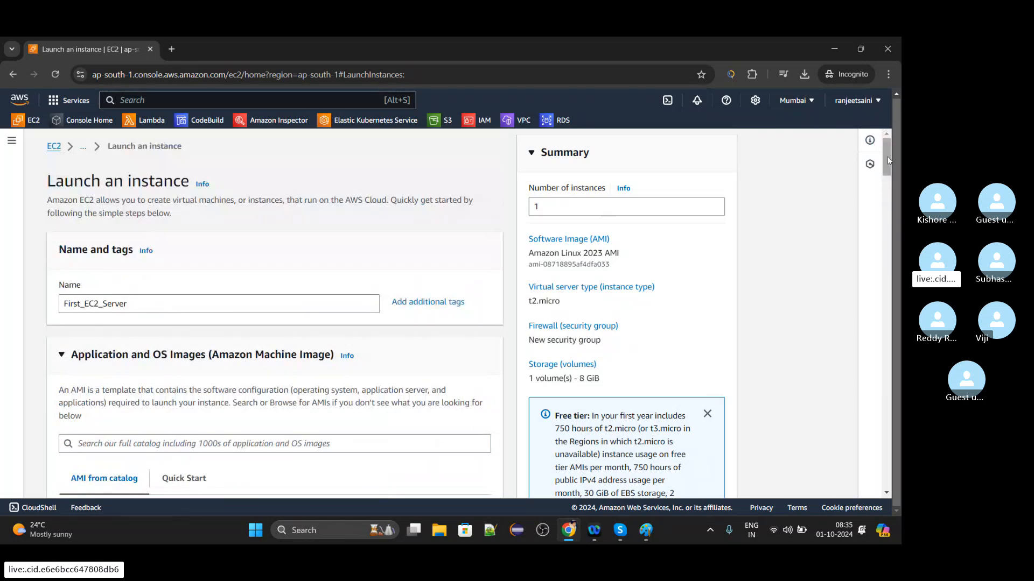
drag(886, 160, 853, 476)
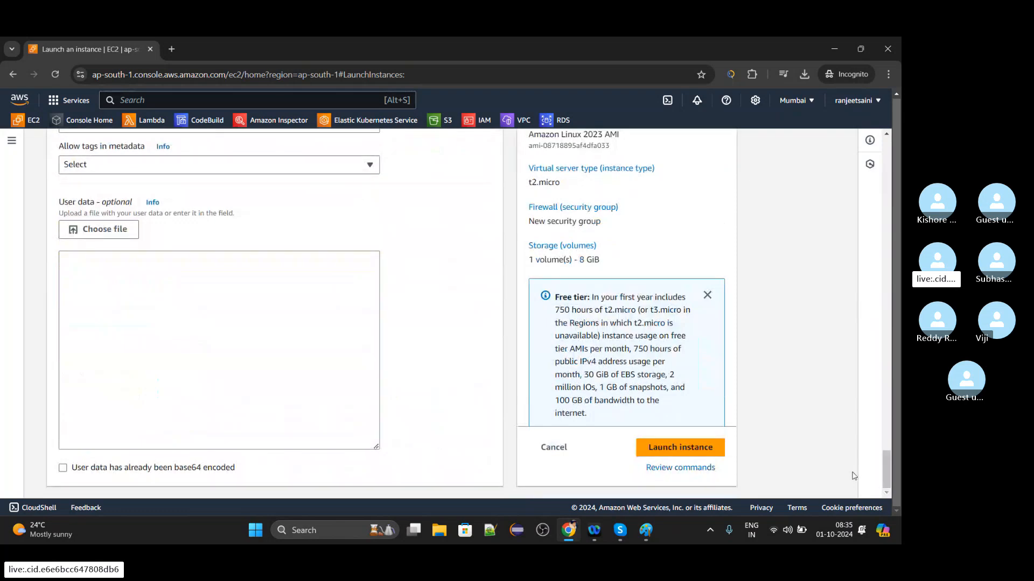
click(695, 447)
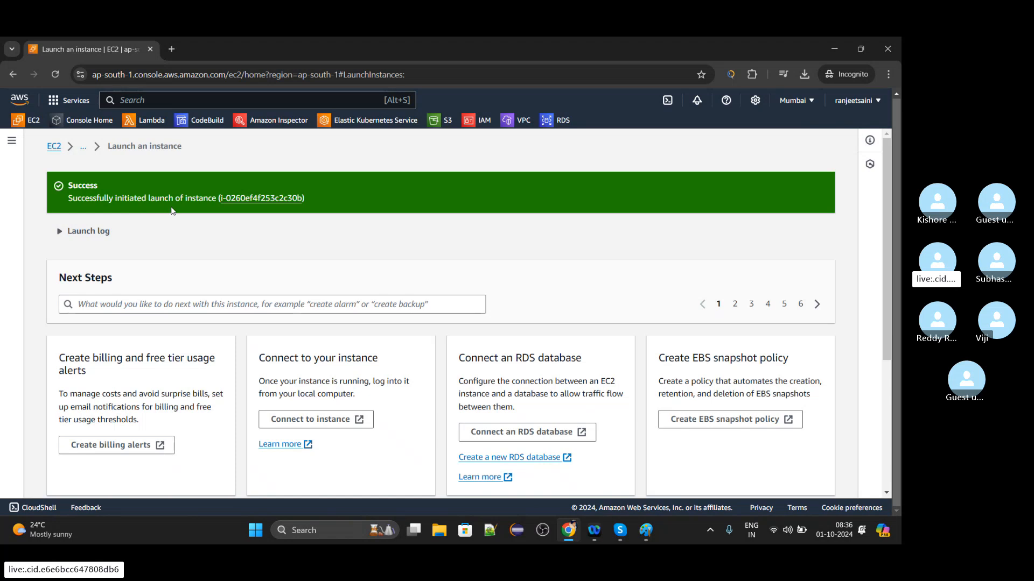
Open the launched instance in the instances list, clear the instance ID filter and check its state and status check.
click(262, 202)
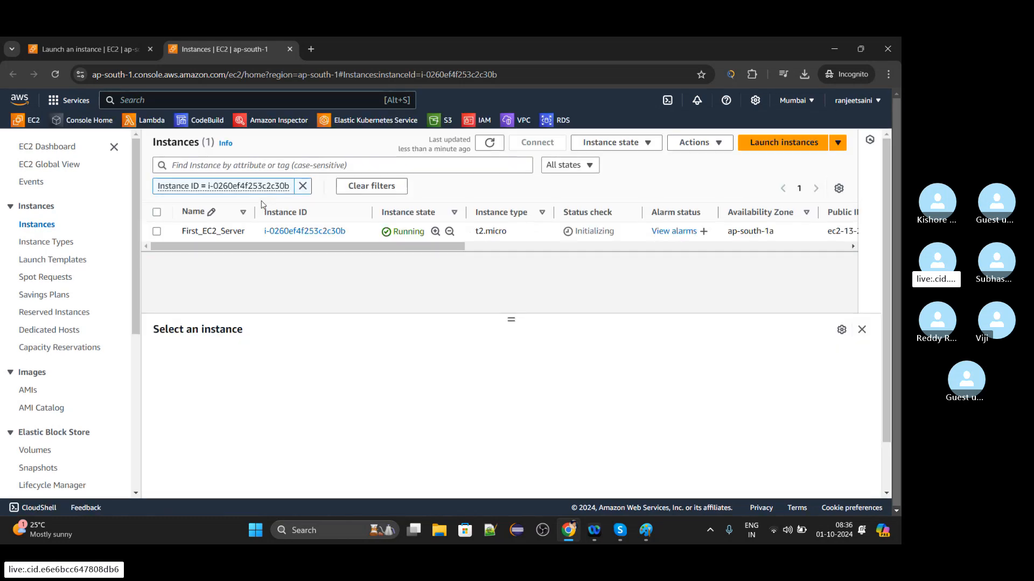
click(302, 186)
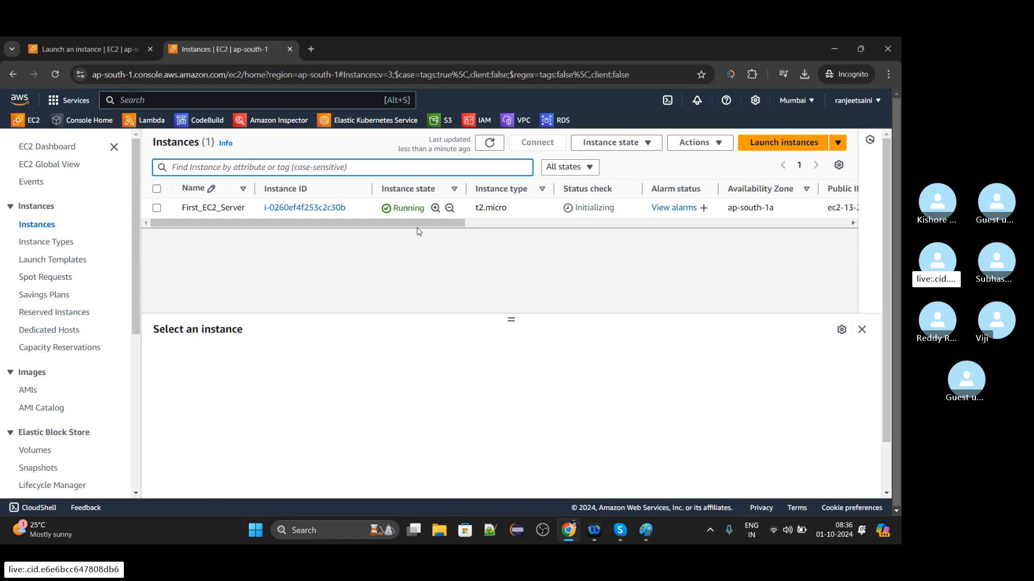
scroll(419, 231, right, 3)
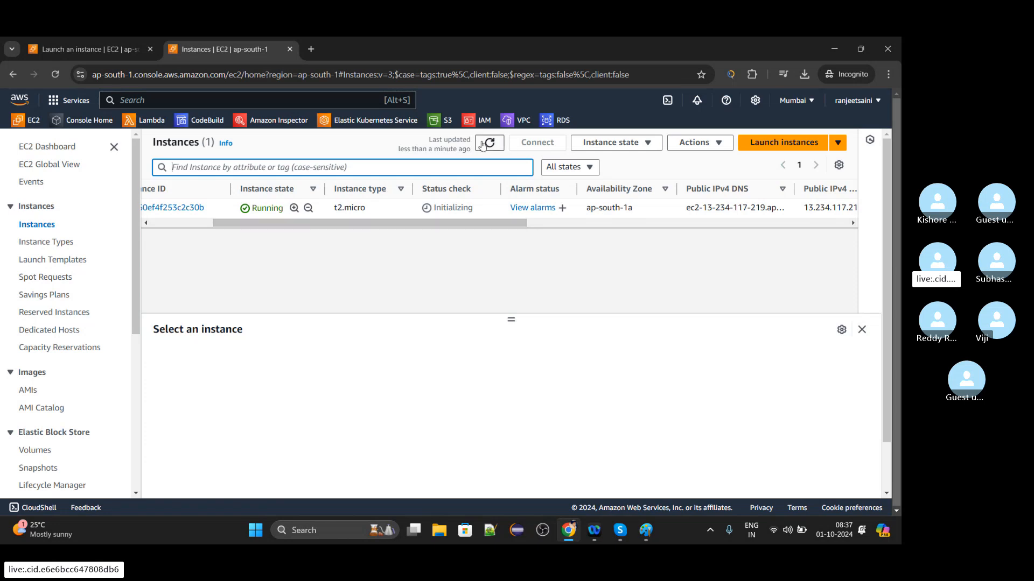
click(471, 223)
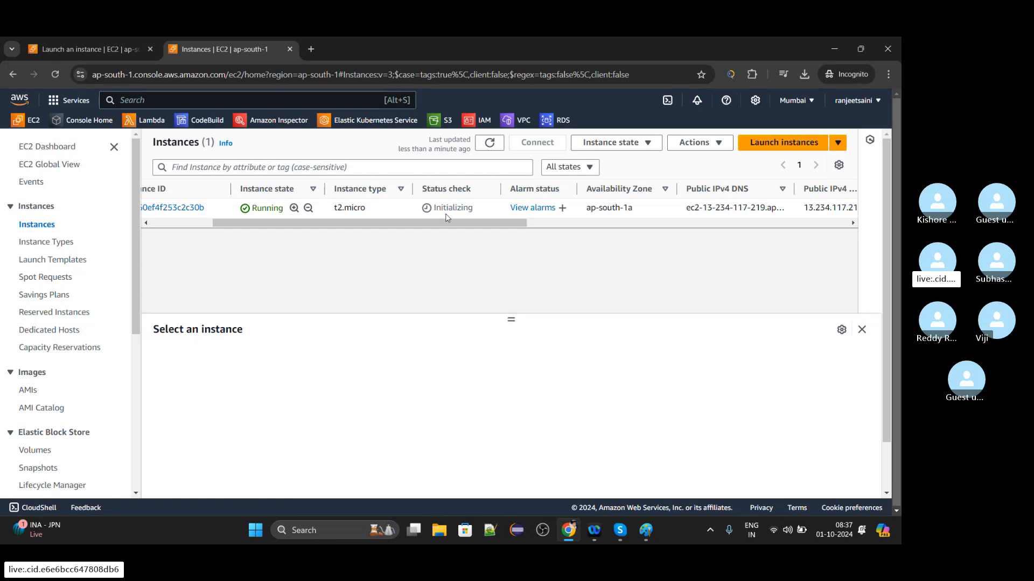
Widen the Public IPv4 DNS column in the instances table to show more of the instance's address.
drag(460, 222, 524, 225)
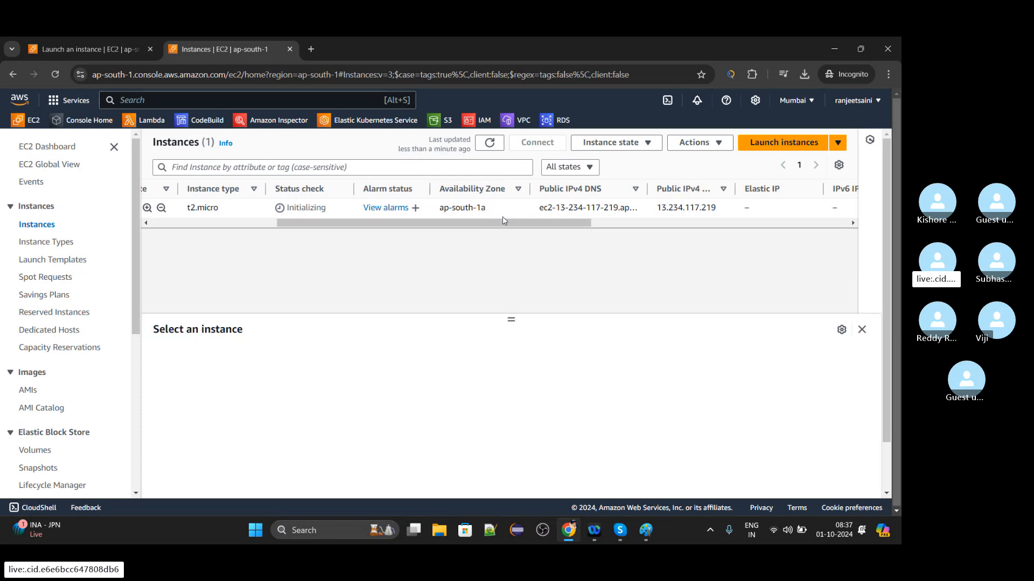
drag(504, 221, 570, 227)
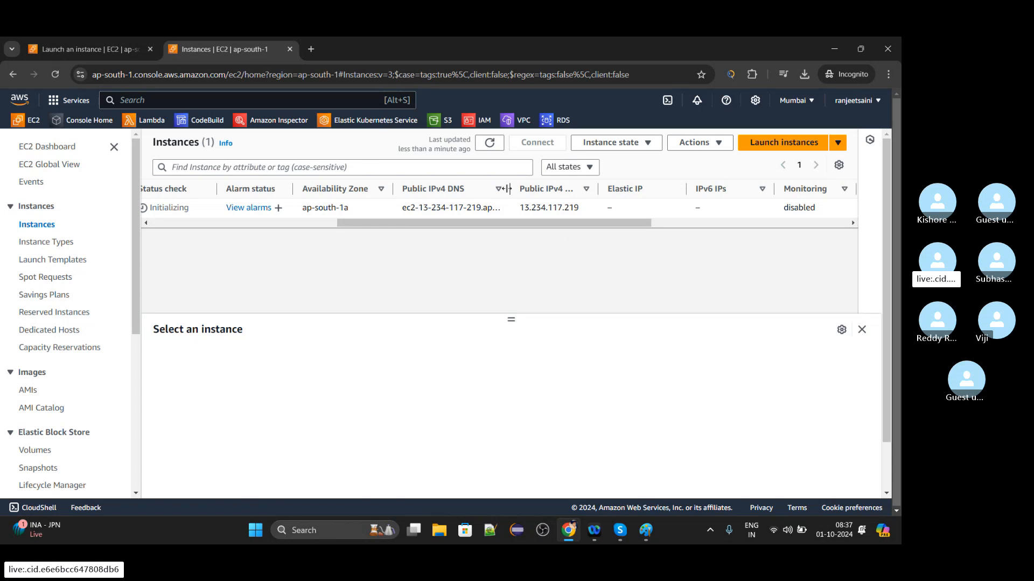
drag(528, 189, 608, 189)
drag(581, 225, 600, 225)
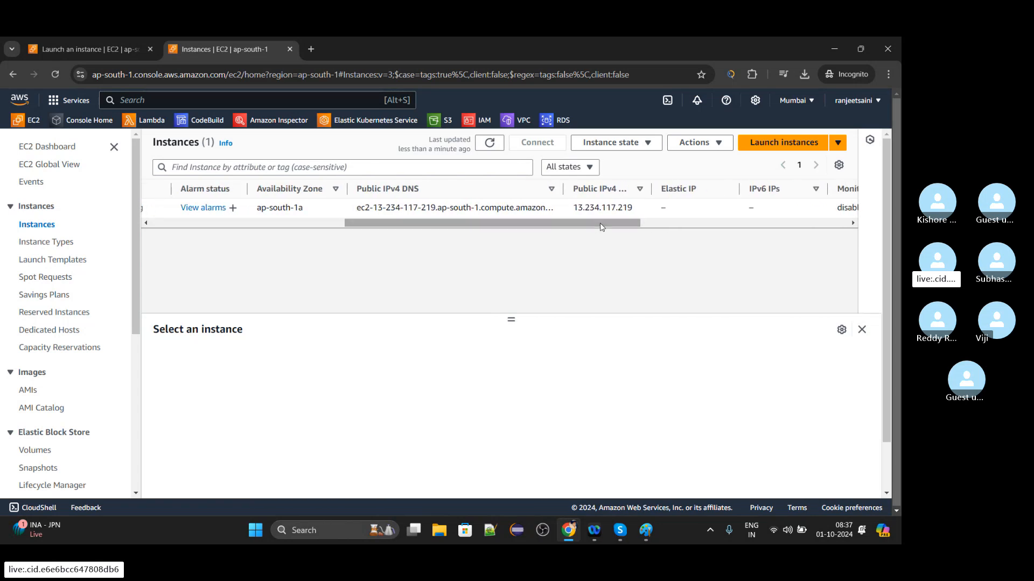
Widen the Public IPv4 DNS column to fit the whole address and look through the remaining columns of the instances table.
drag(563, 188, 603, 191)
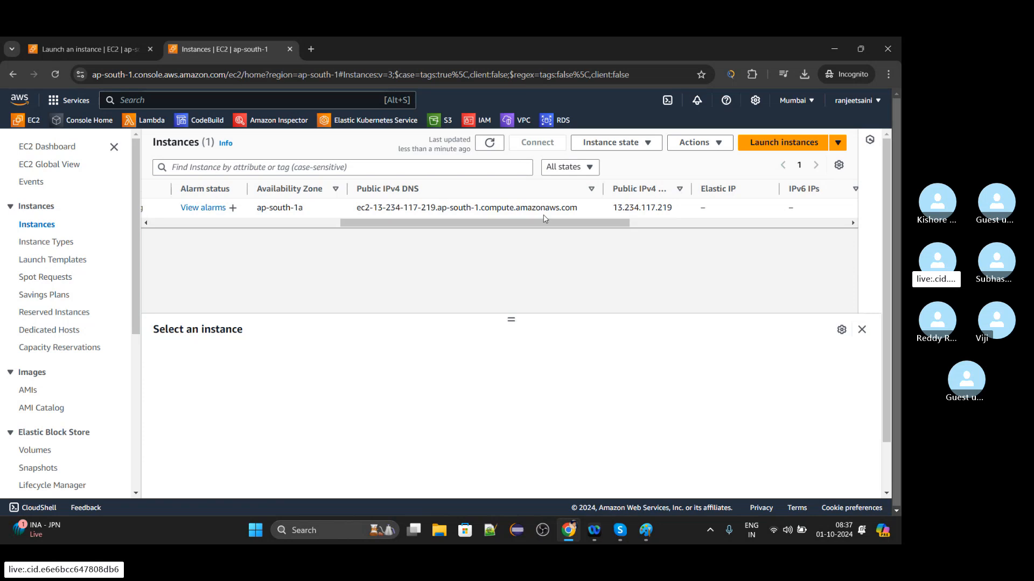
drag(546, 224, 757, 235)
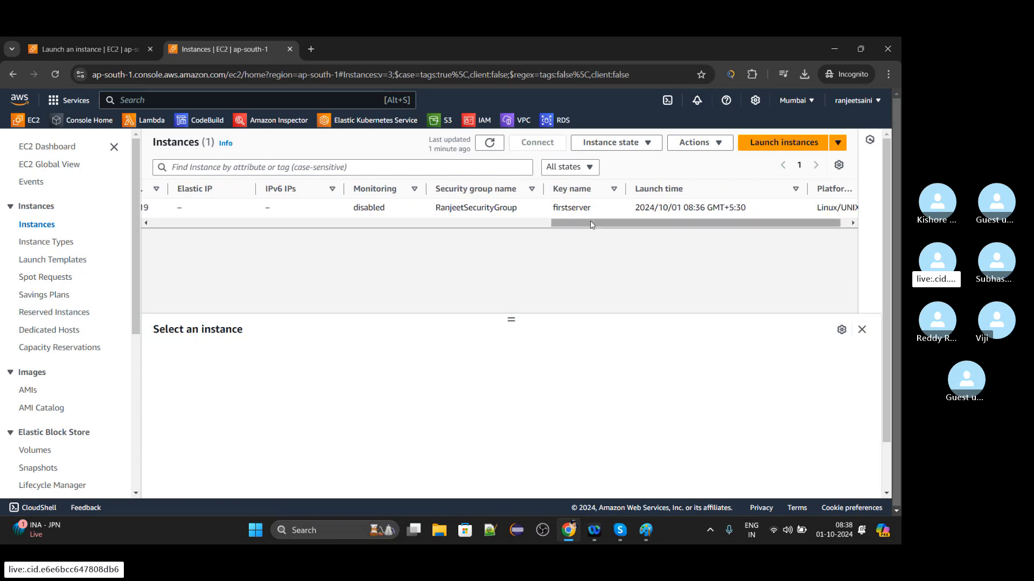
drag(560, 222, 698, 226)
drag(628, 232, 265, 280)
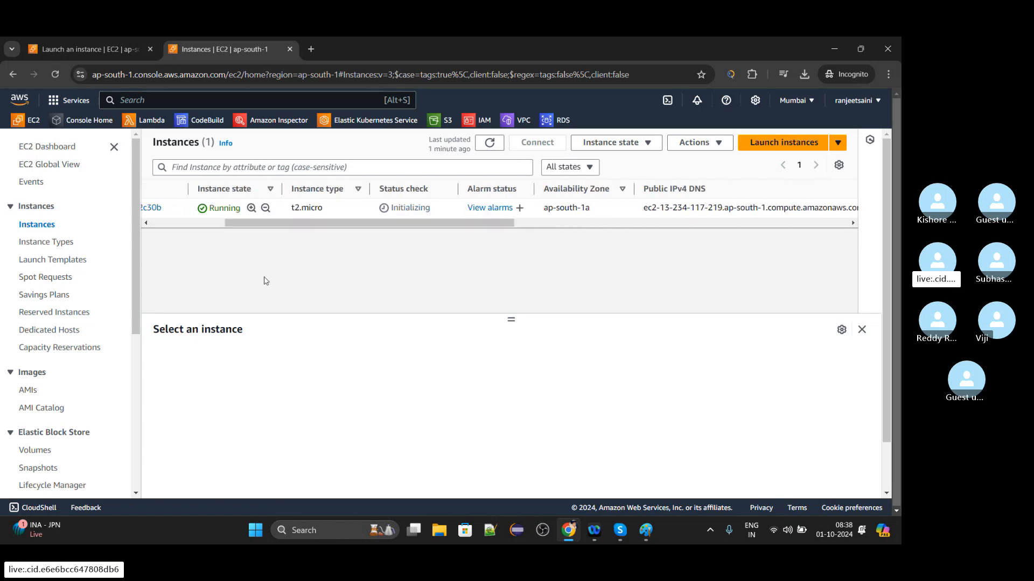
Refresh the instances list, then select First_EC2_Server and enlarge its details pane.
click(488, 145)
drag(421, 218, 336, 225)
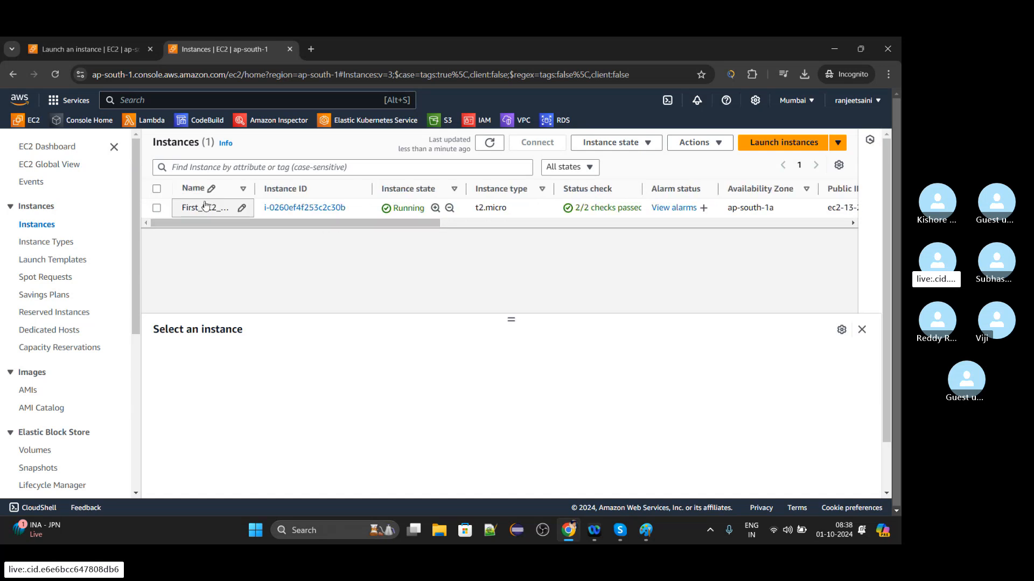
click(156, 208)
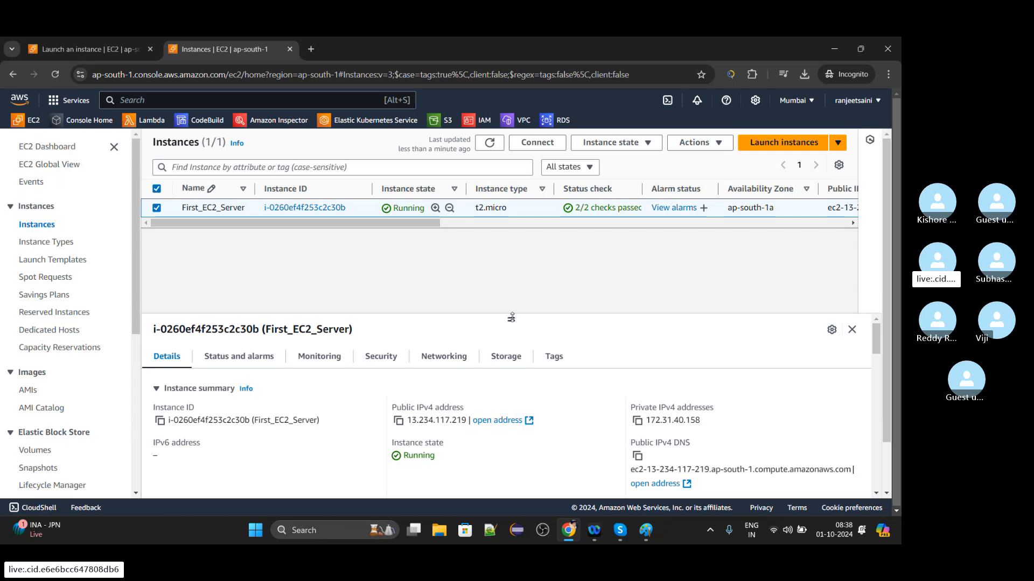
drag(512, 318, 507, 280)
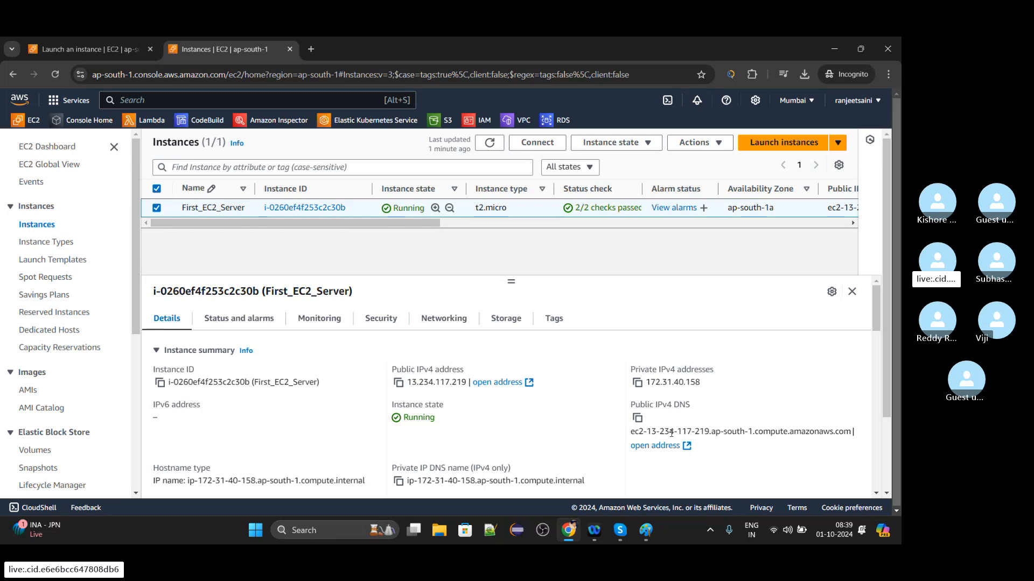
Open the Connect to instance page for First_EC2_Server and reduce the browser zoom by two levels.
click(538, 145)
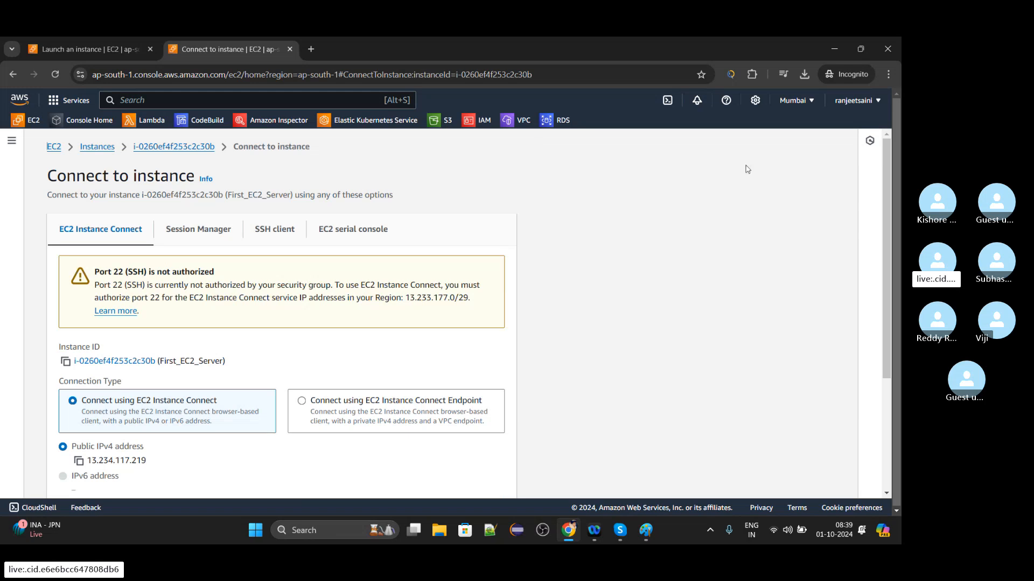
drag(884, 176, 895, 232)
click(888, 74)
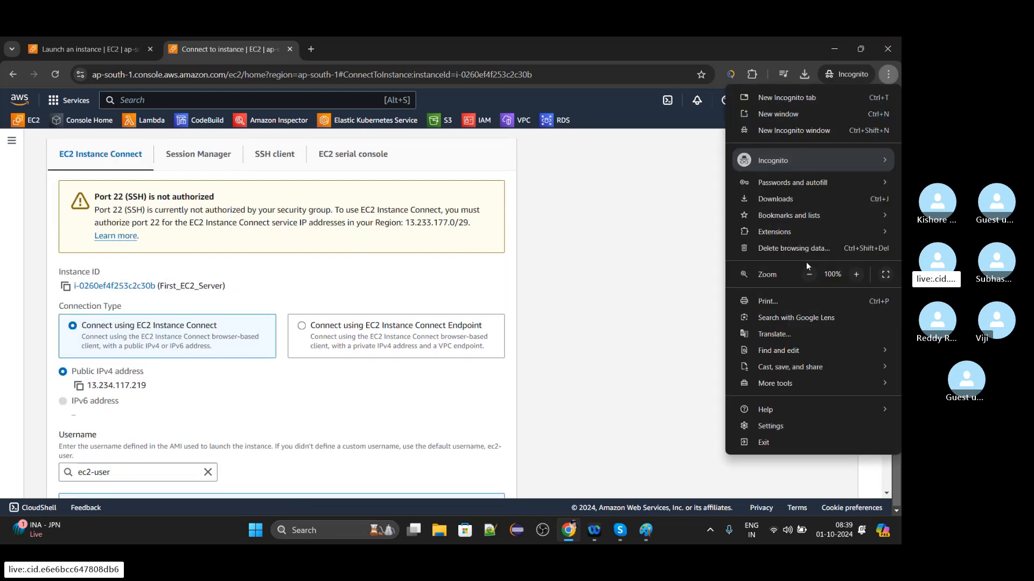
click(808, 274)
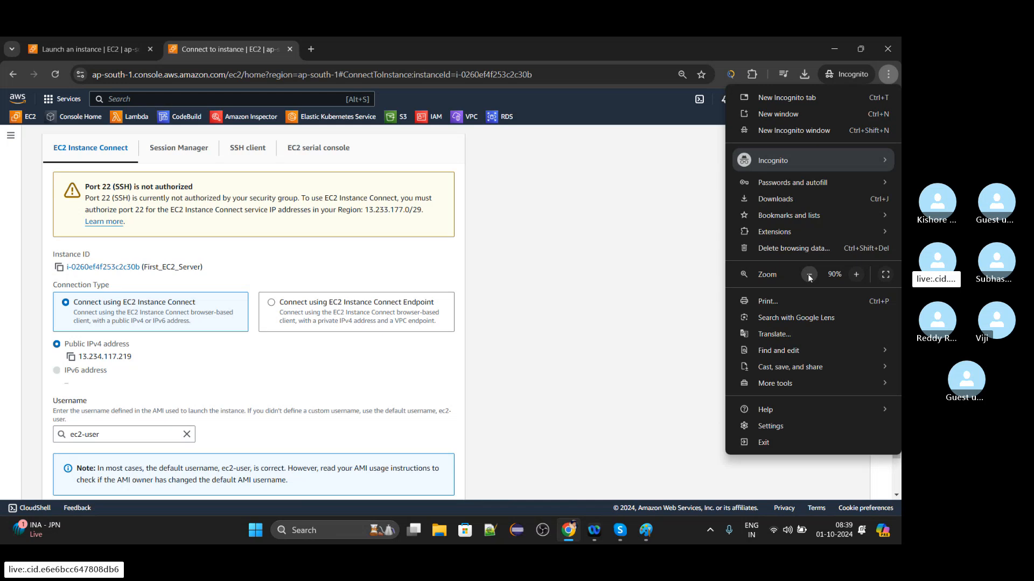
click(808, 274)
click(614, 260)
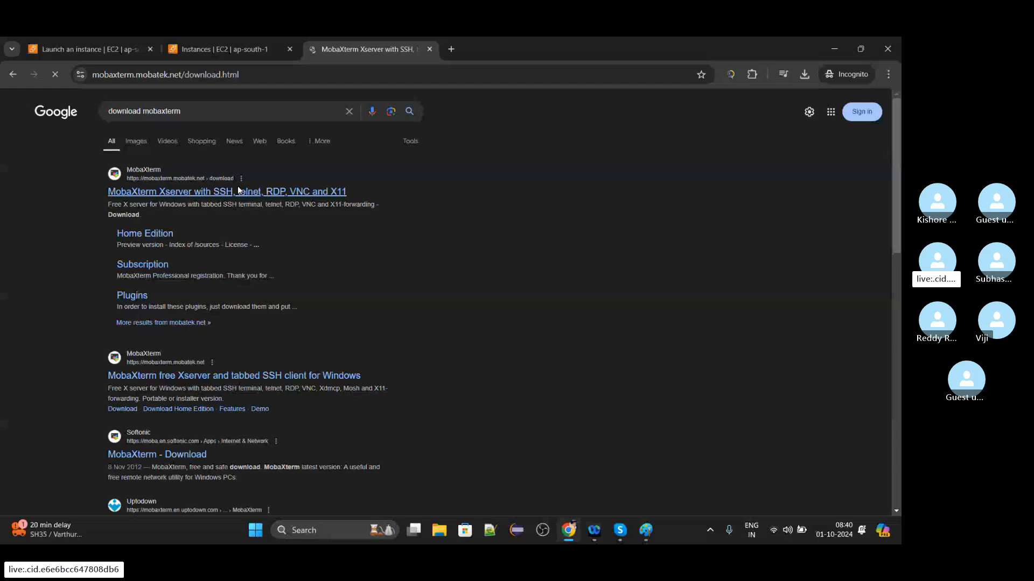
Download the portable MobaXterm Home Edition v24.2 and save it as MobaXterm_Portable_v24.2 in the Downloads folder.
scroll(301, 399, down, 3)
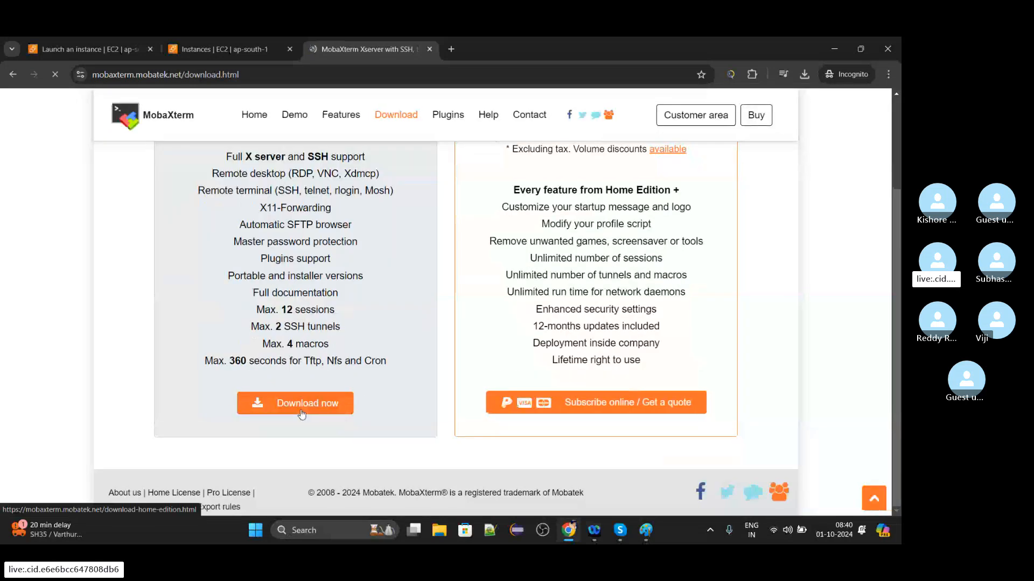
click(302, 414)
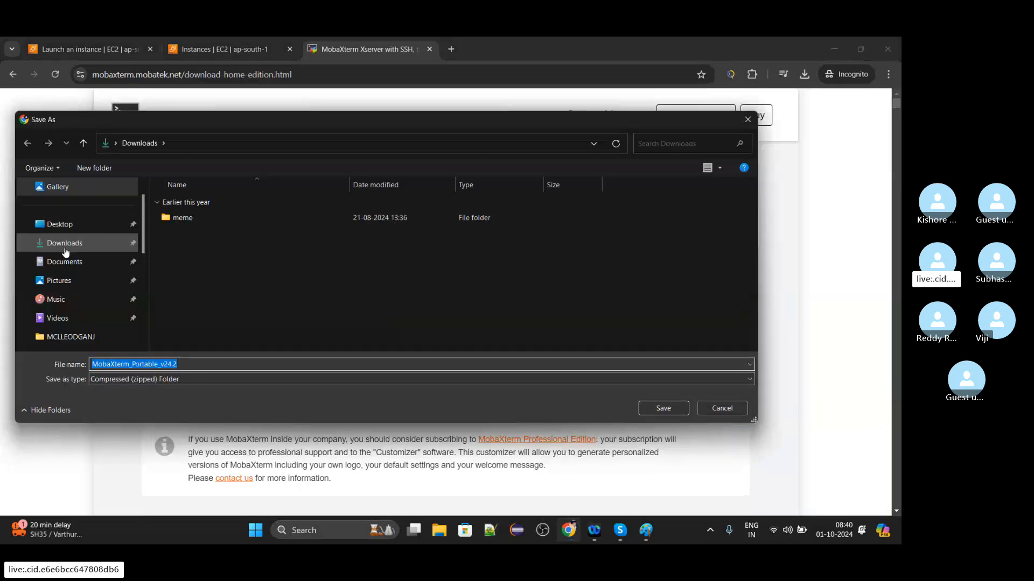
click(65, 247)
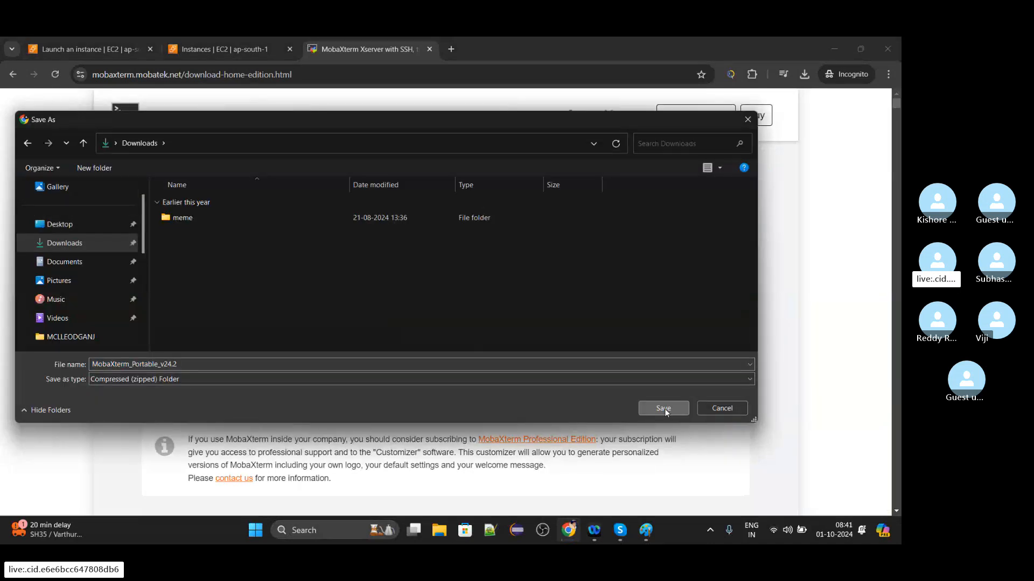
click(665, 408)
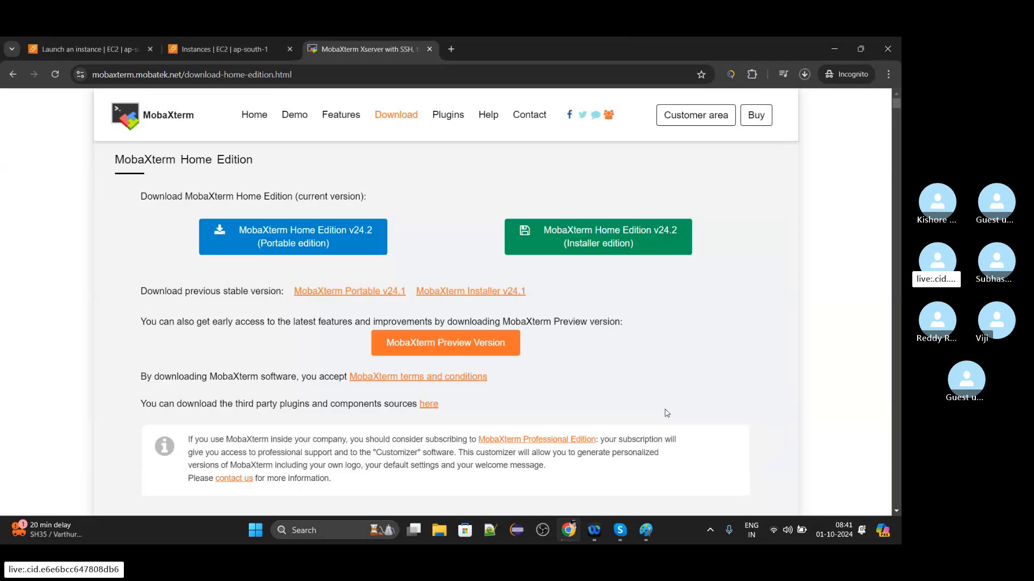
Select the address of the MobaXterm download page and open the chat of the Skype call, then minimize Skype.
click(517, 80)
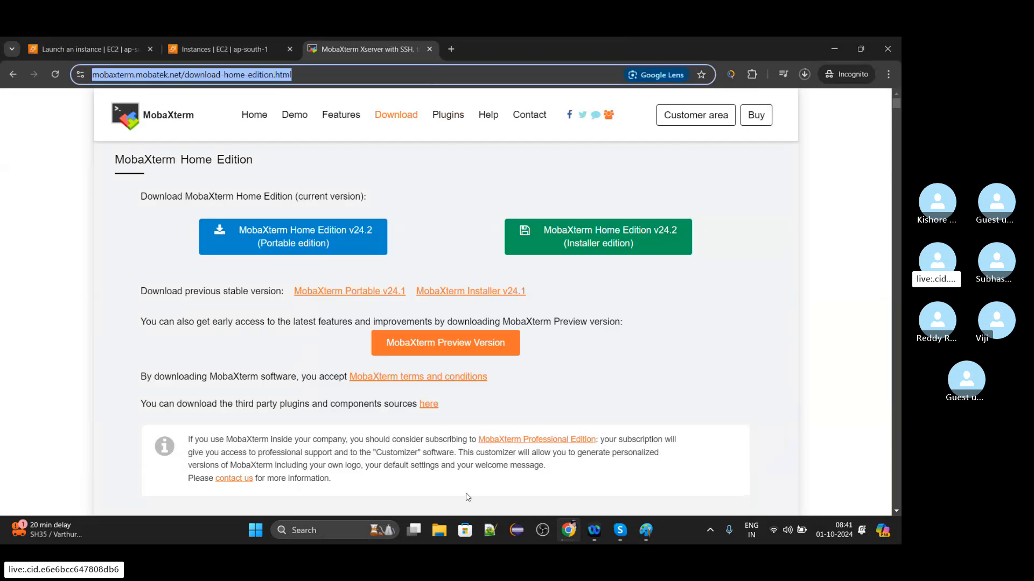
mouse_move(619, 530)
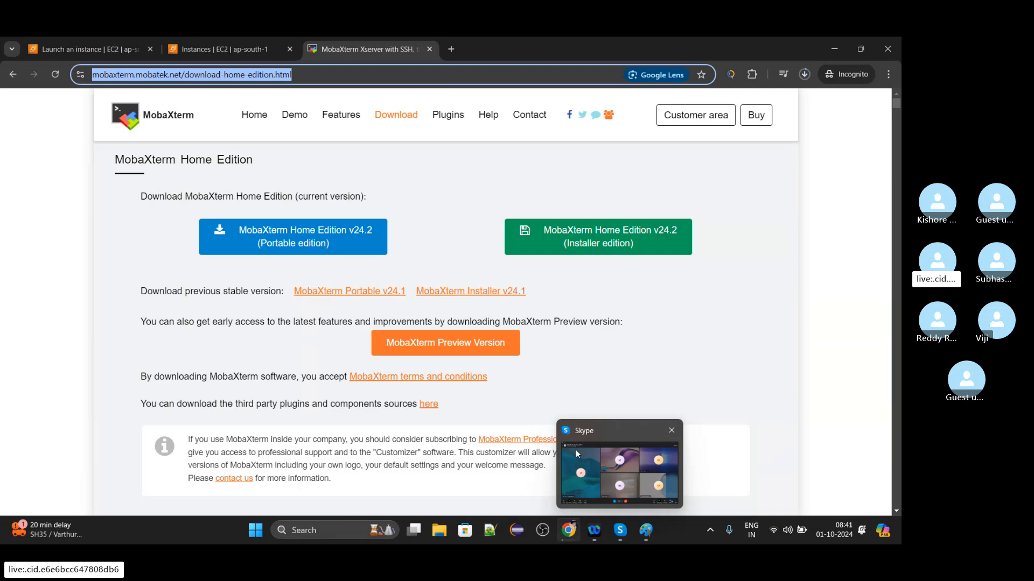
mouse_move(576, 454)
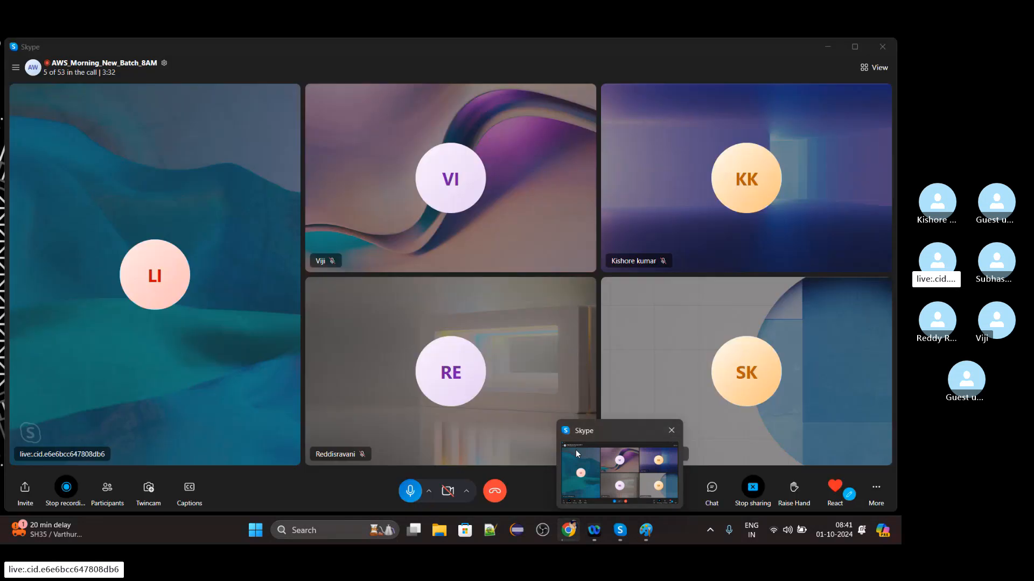
click(576, 453)
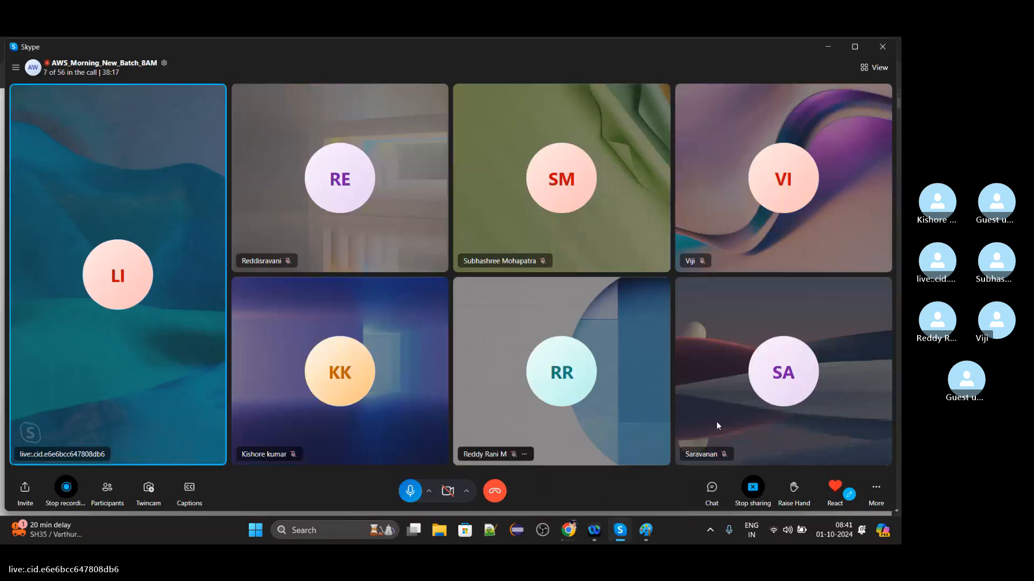
click(711, 487)
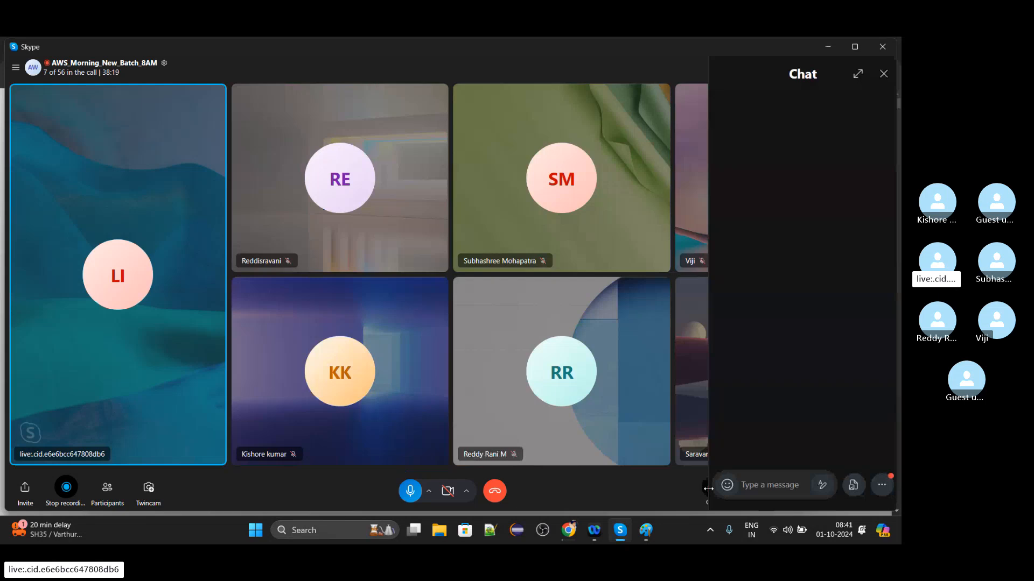
click(828, 46)
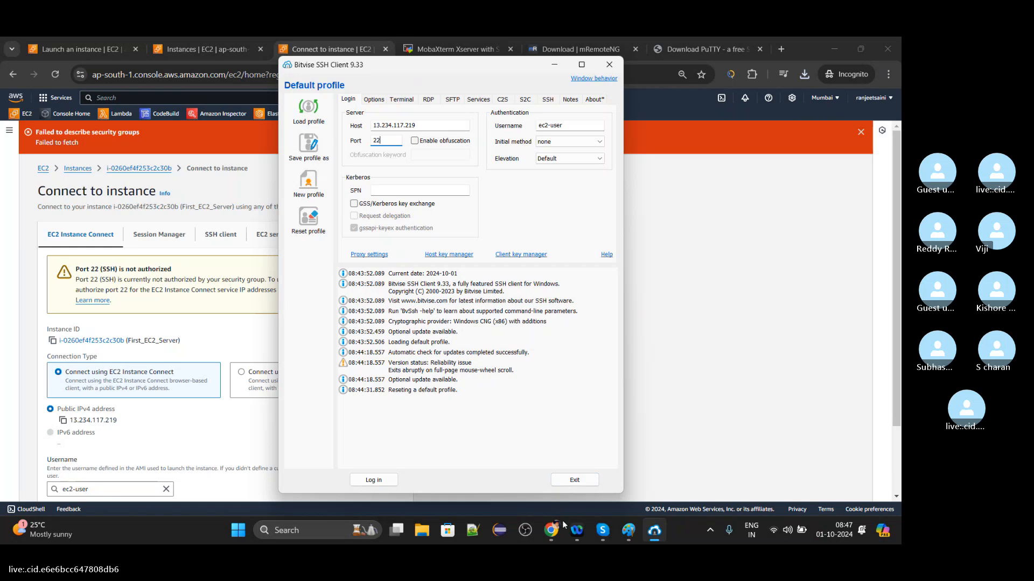
Go over the host and port in Bitvise SSH Client and look briefly at the EC2 instances list in the browser.
mouse_move(592, 534)
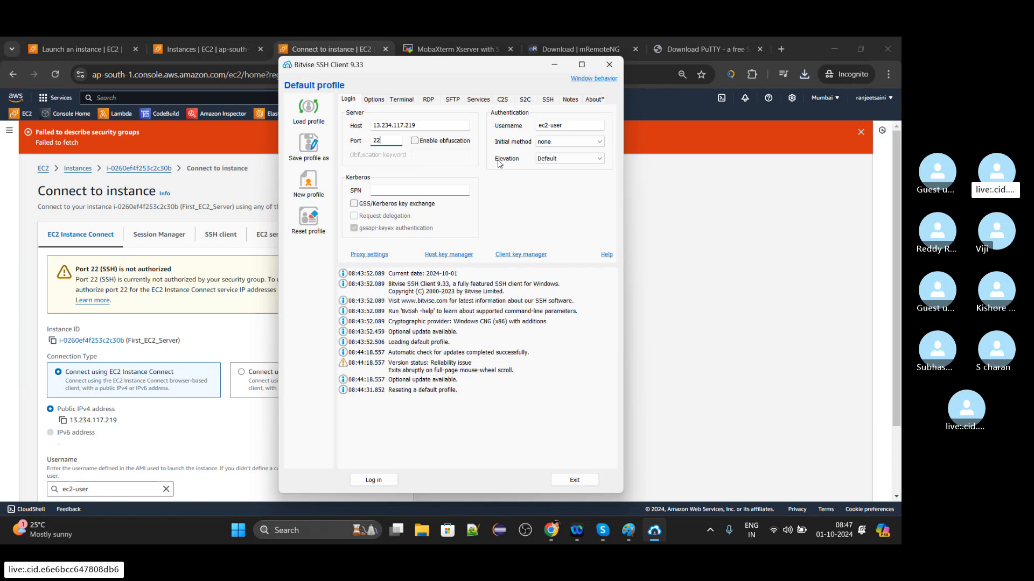
click(457, 124)
click(392, 139)
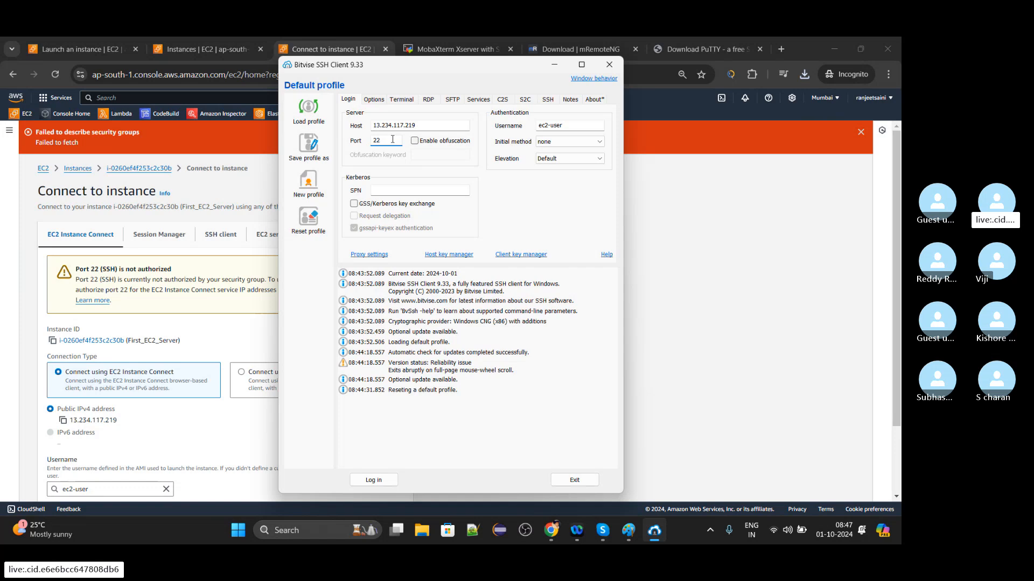
click(223, 45)
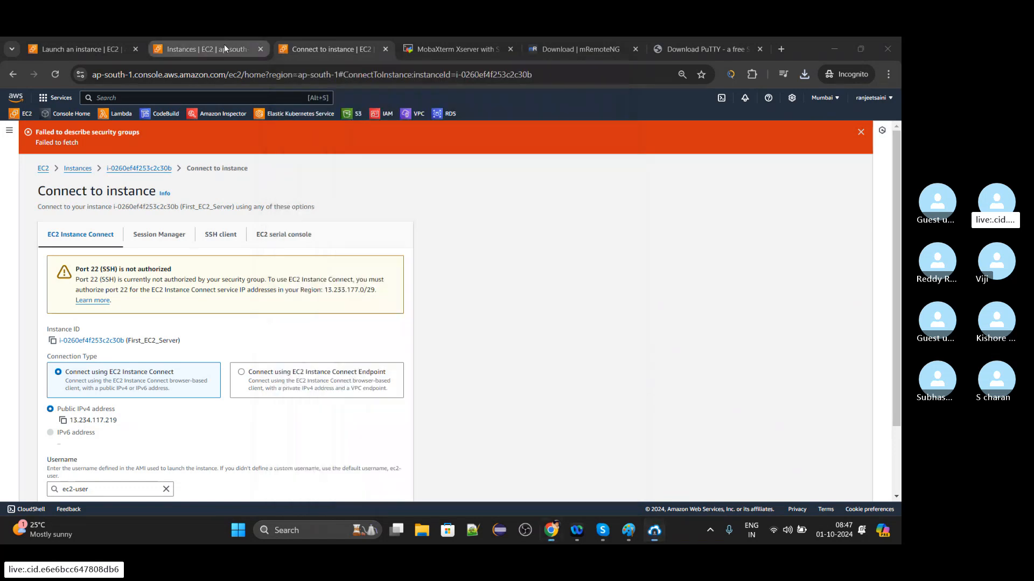
click(649, 531)
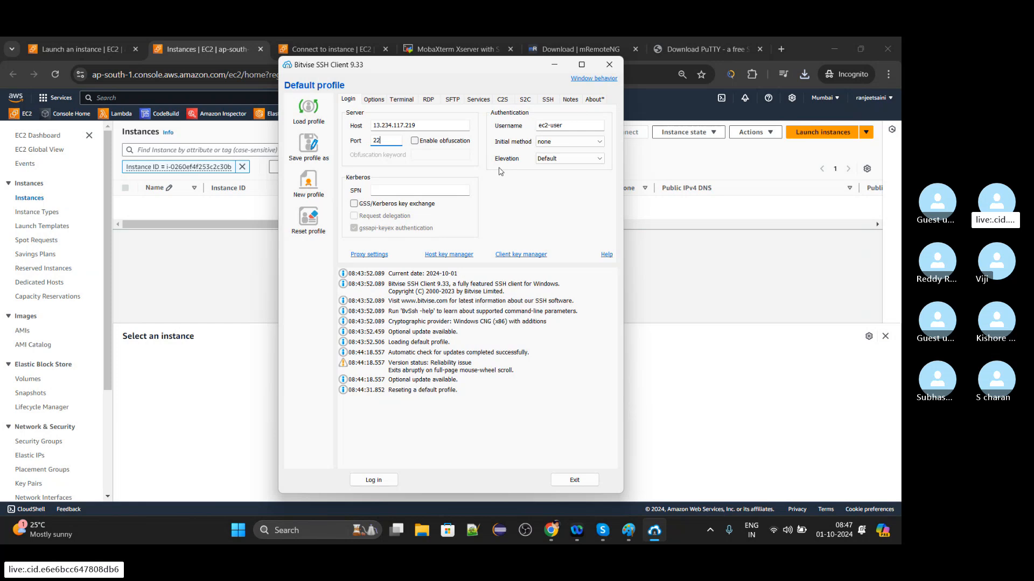
Set the initial authentication method to publickey for ec2-user and check the available client key choices.
click(554, 143)
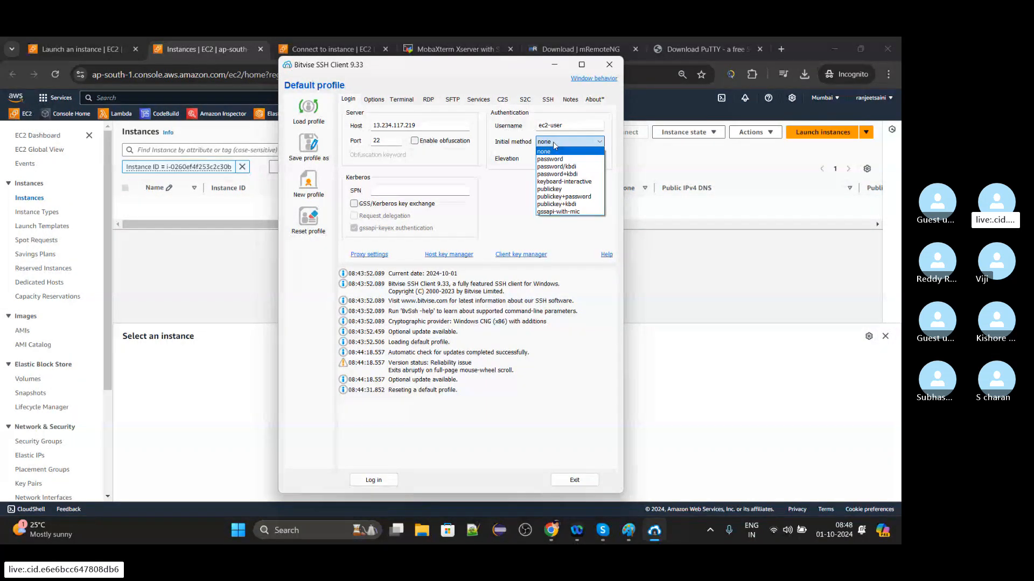
click(555, 190)
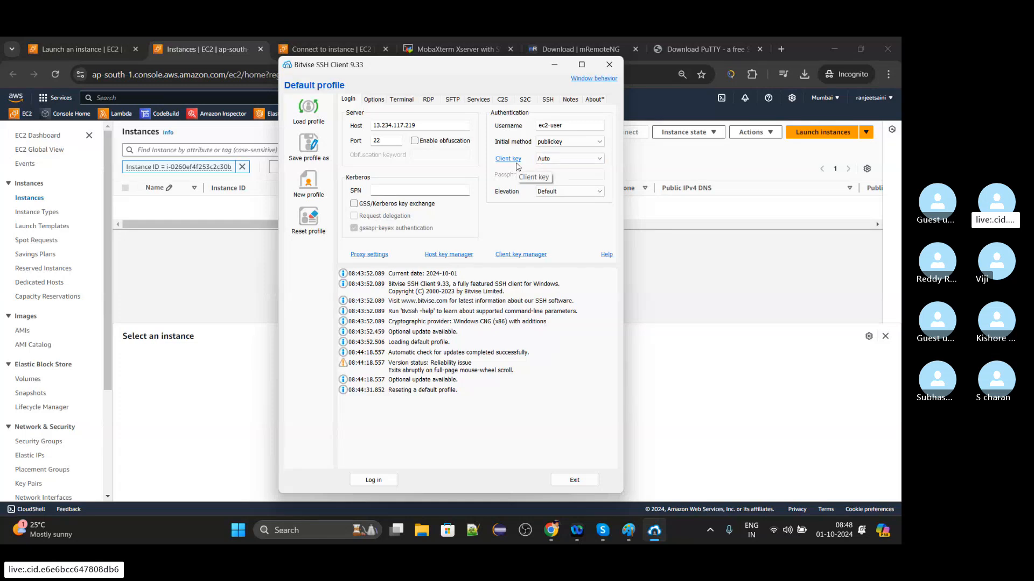
click(554, 162)
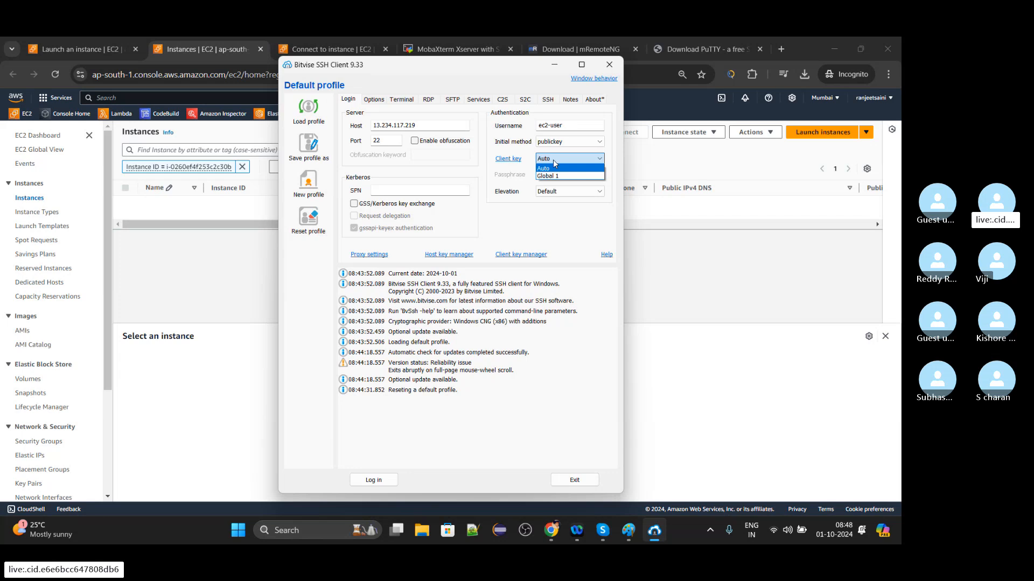
click(554, 184)
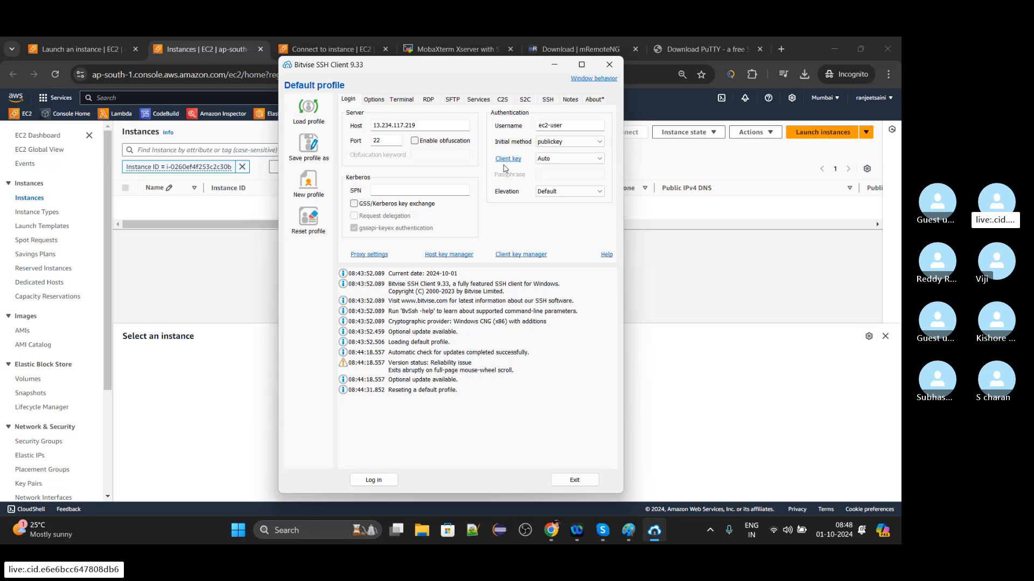
Remove the Global 1 RSA key in the Client Key Manager and close the manager.
click(515, 257)
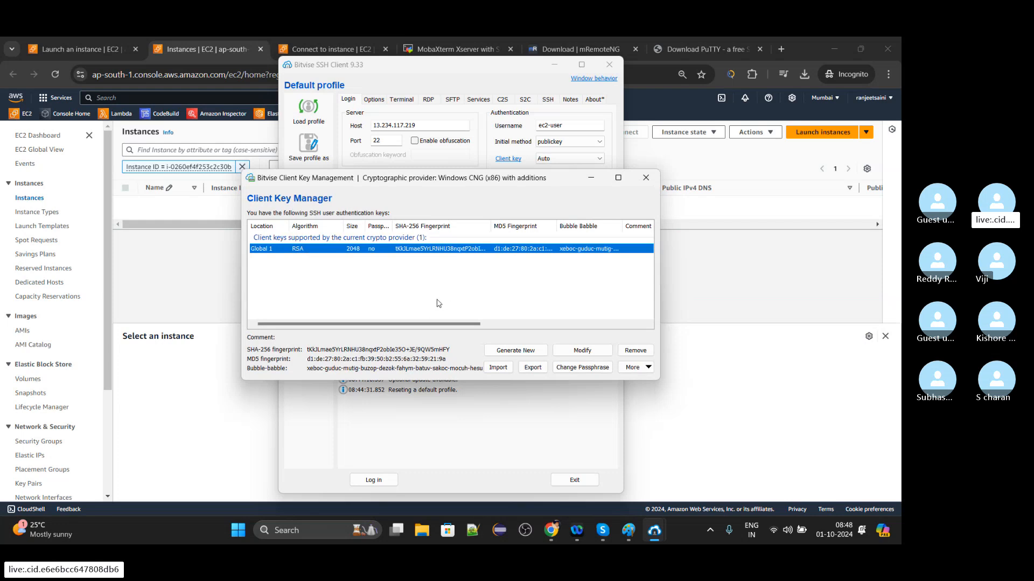
click(628, 351)
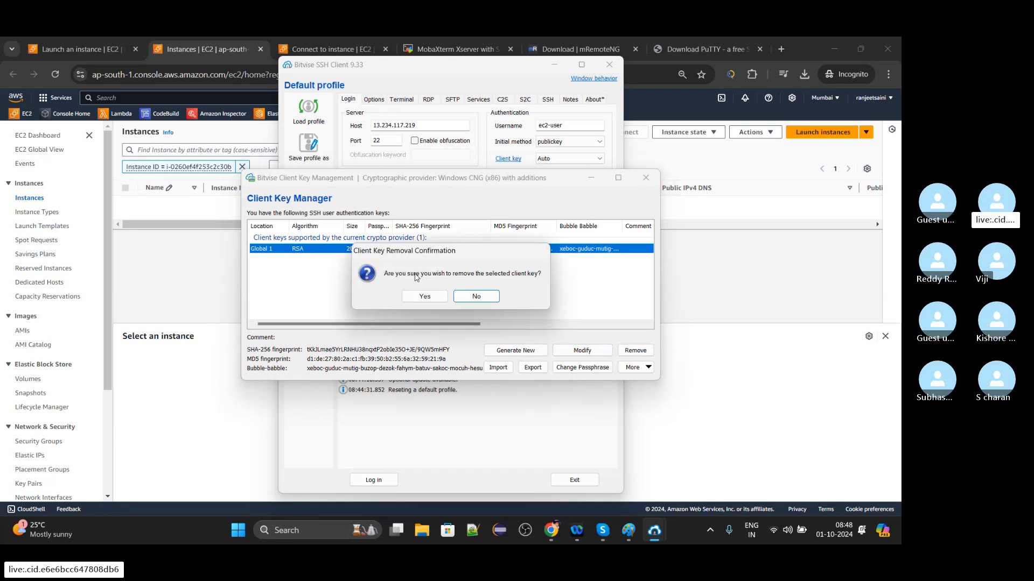
click(423, 297)
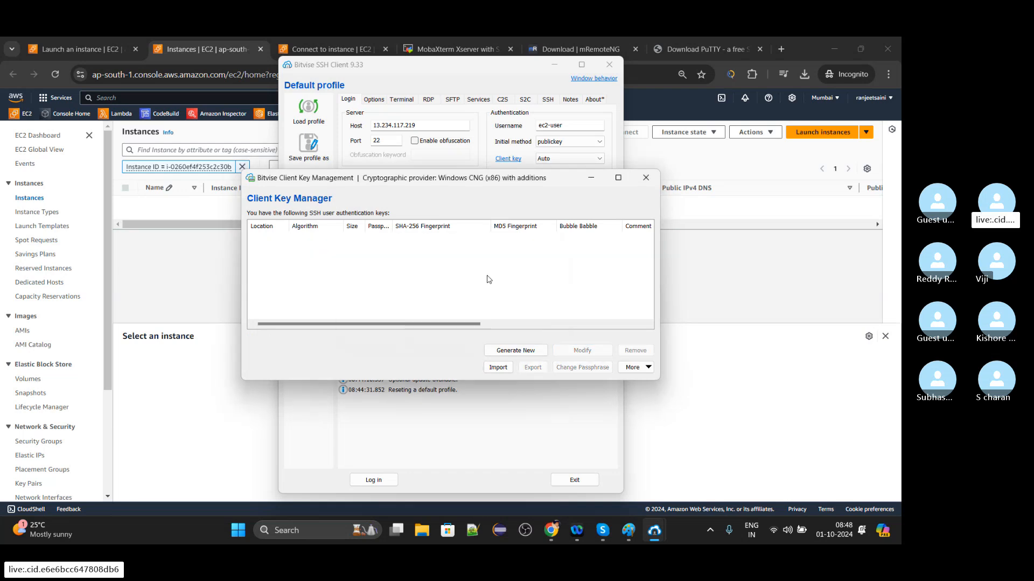
click(640, 182)
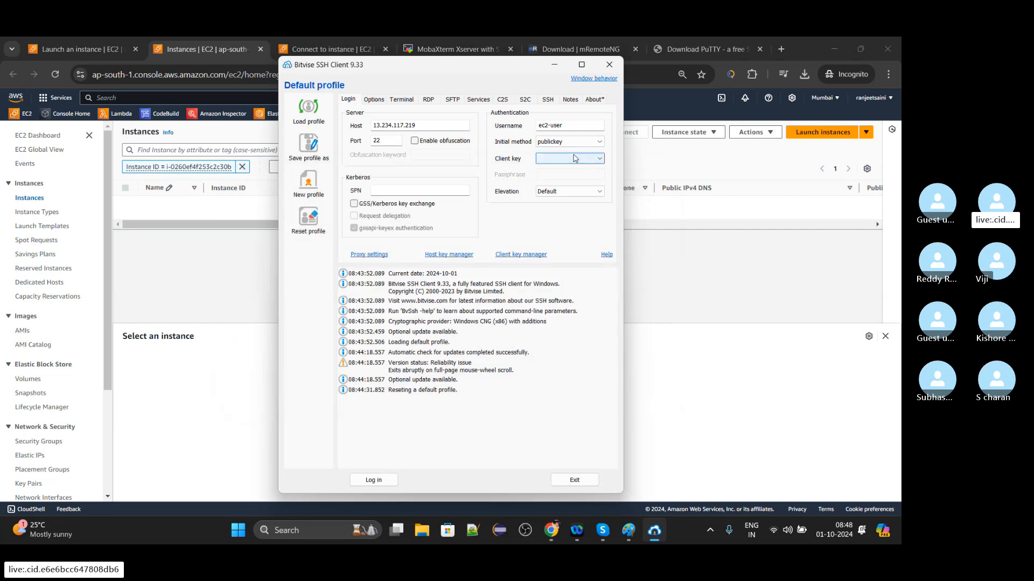
Check the client key choices for ec2-user again and keep publickey as the initial authentication method.
click(575, 158)
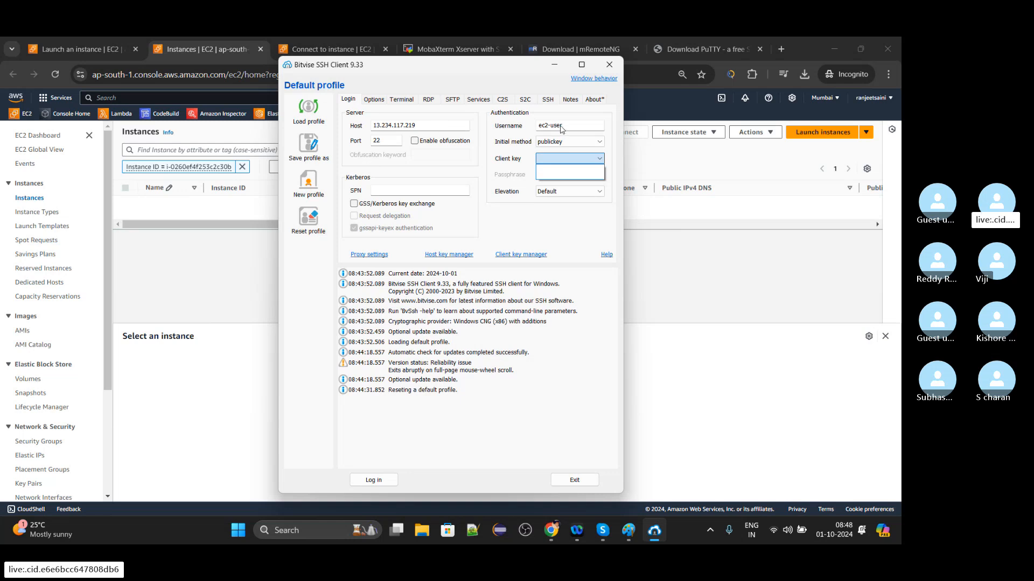
click(515, 218)
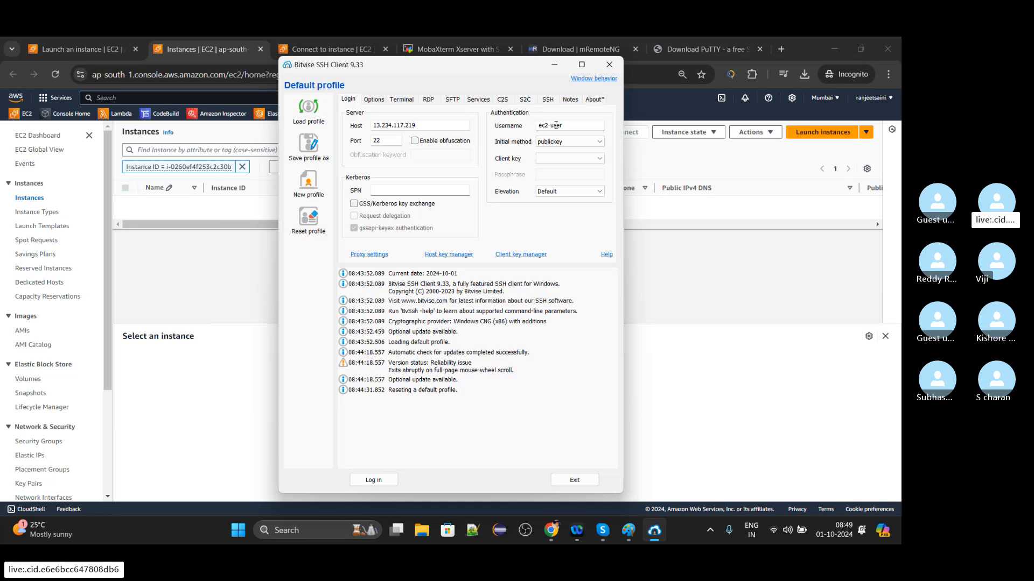
click(549, 142)
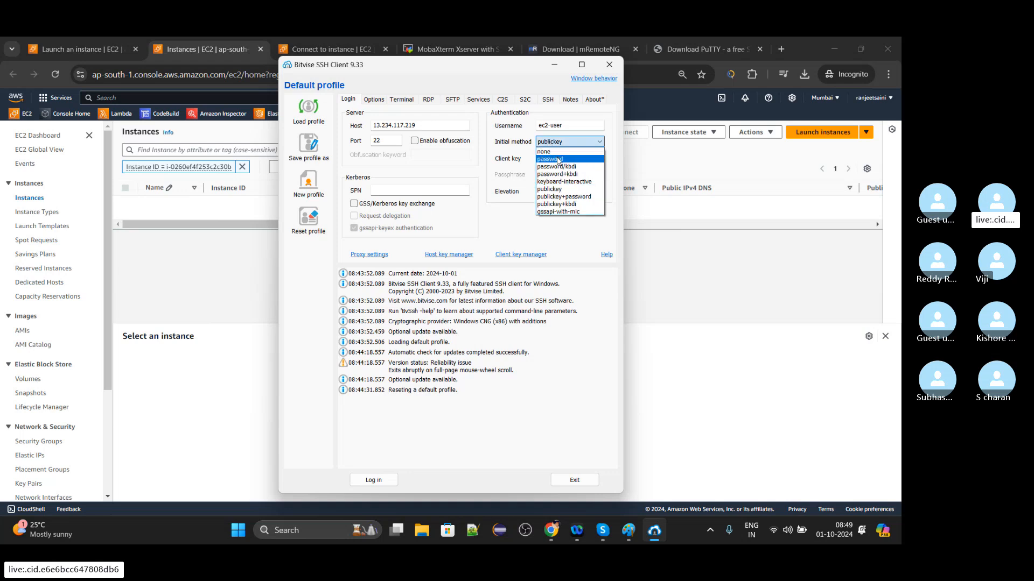
click(562, 191)
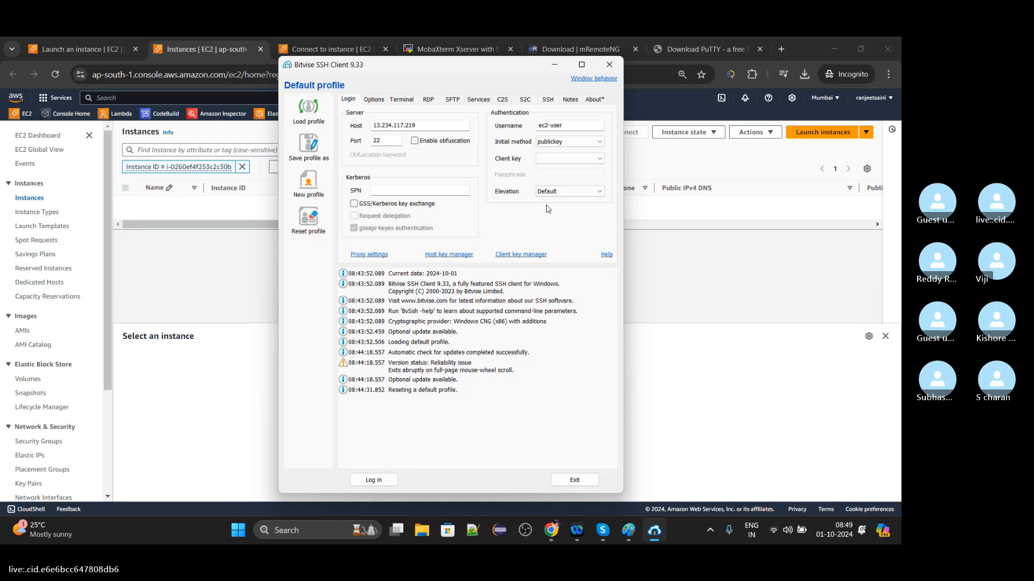
click(546, 160)
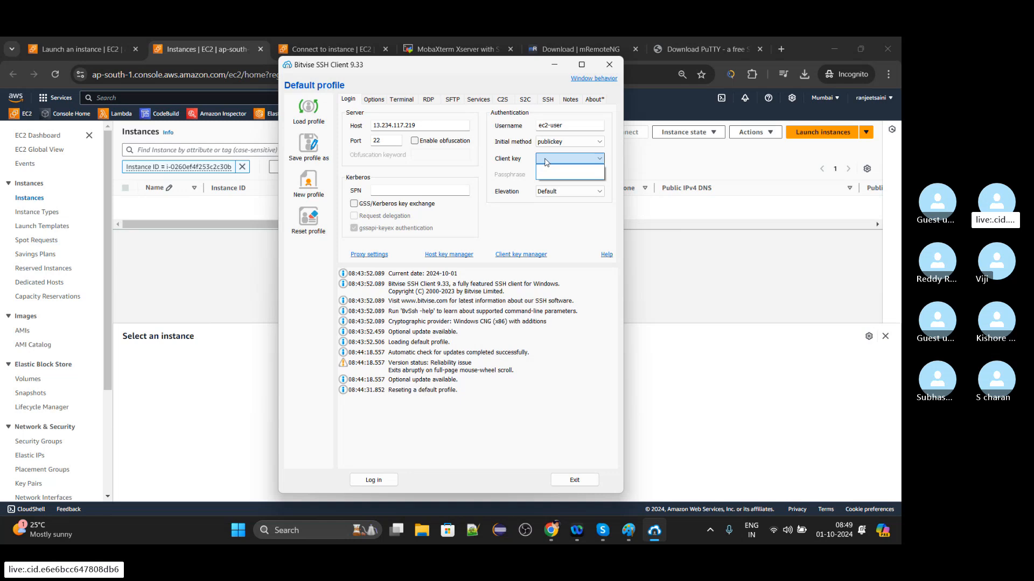
click(505, 222)
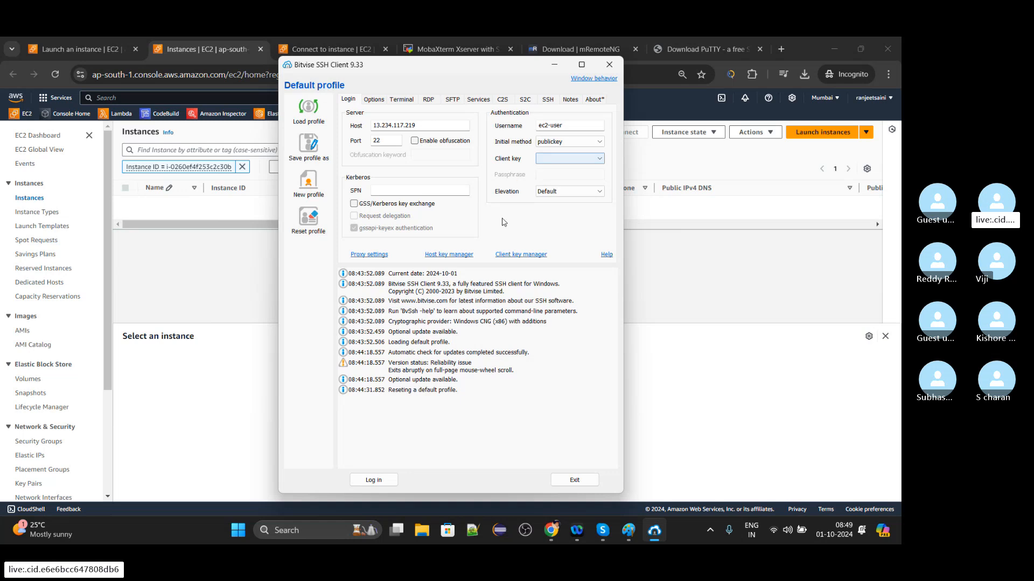
Import the private key file firstserver.pem from Downloads into the Client Key Manager and close the manager.
click(511, 255)
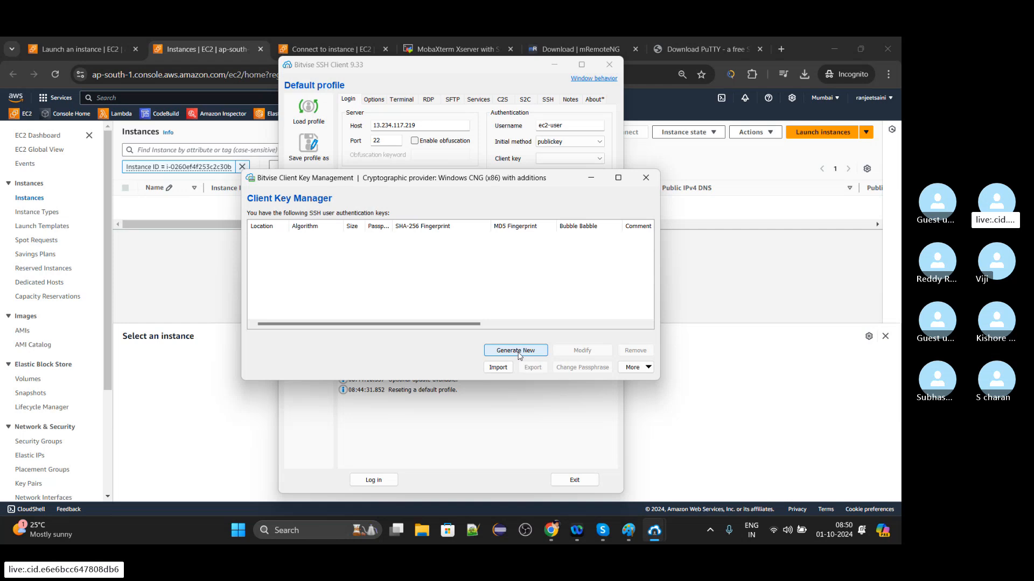
click(498, 368)
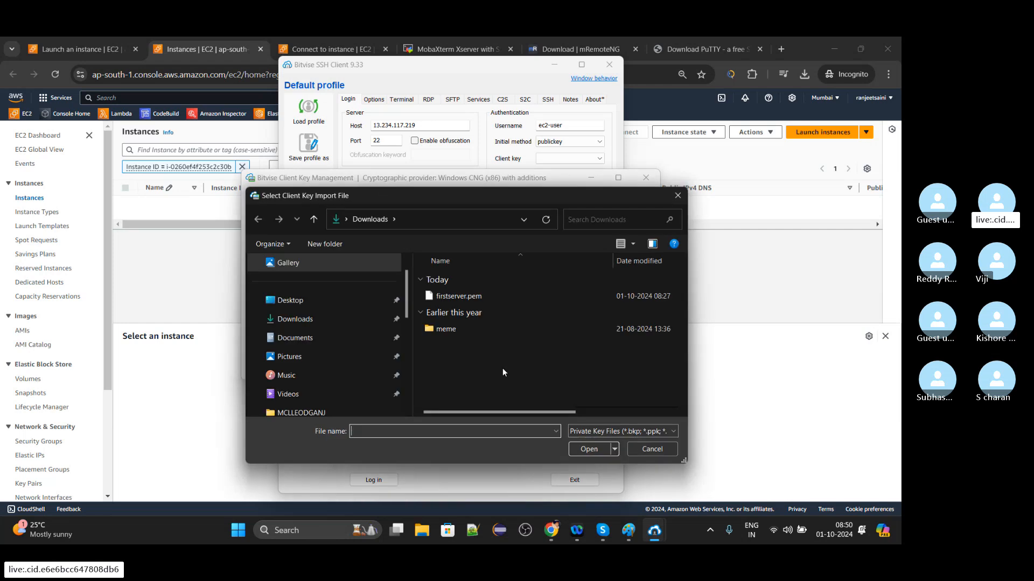
click(290, 321)
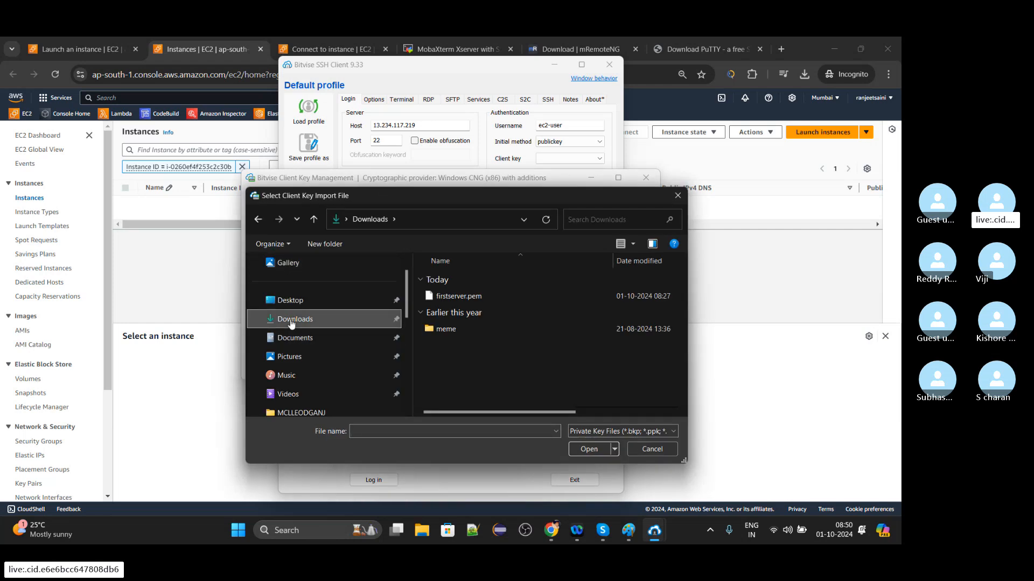
click(460, 299)
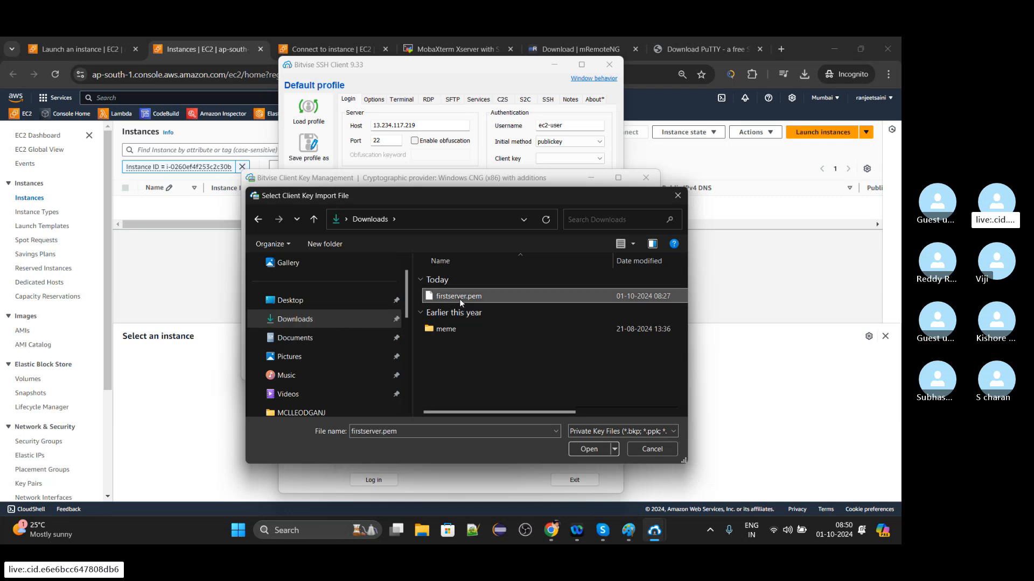
click(581, 450)
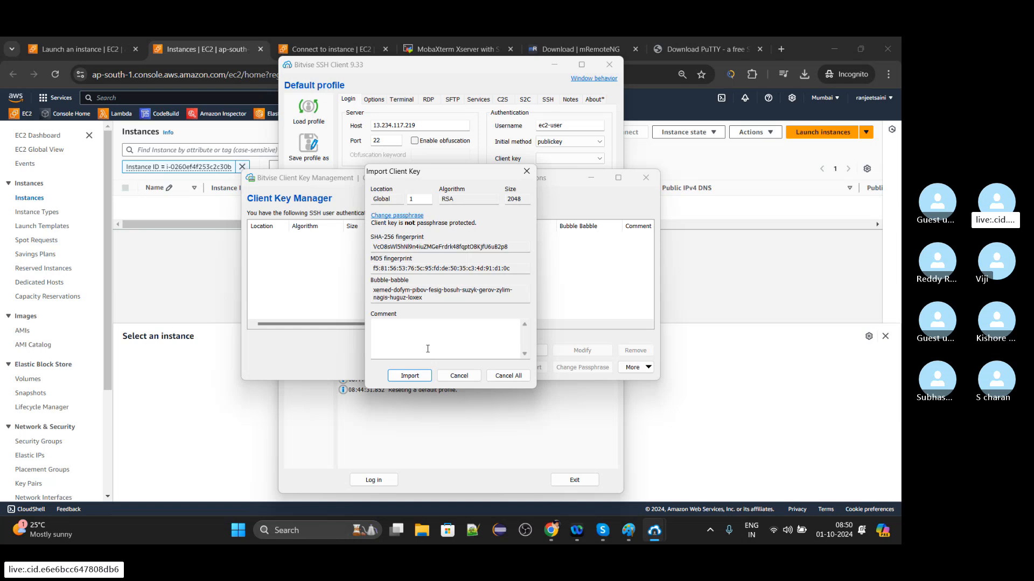
click(410, 376)
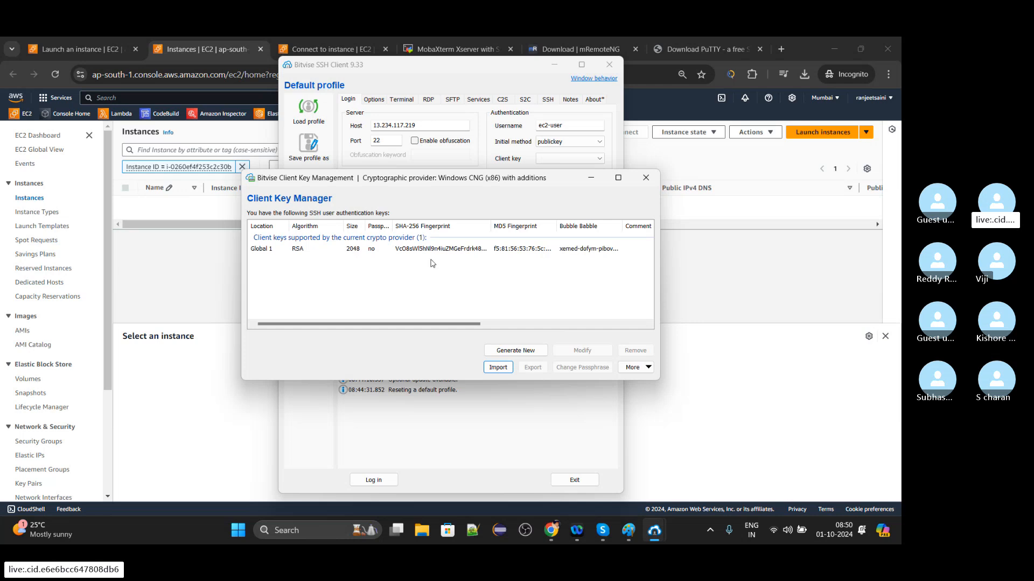
click(645, 178)
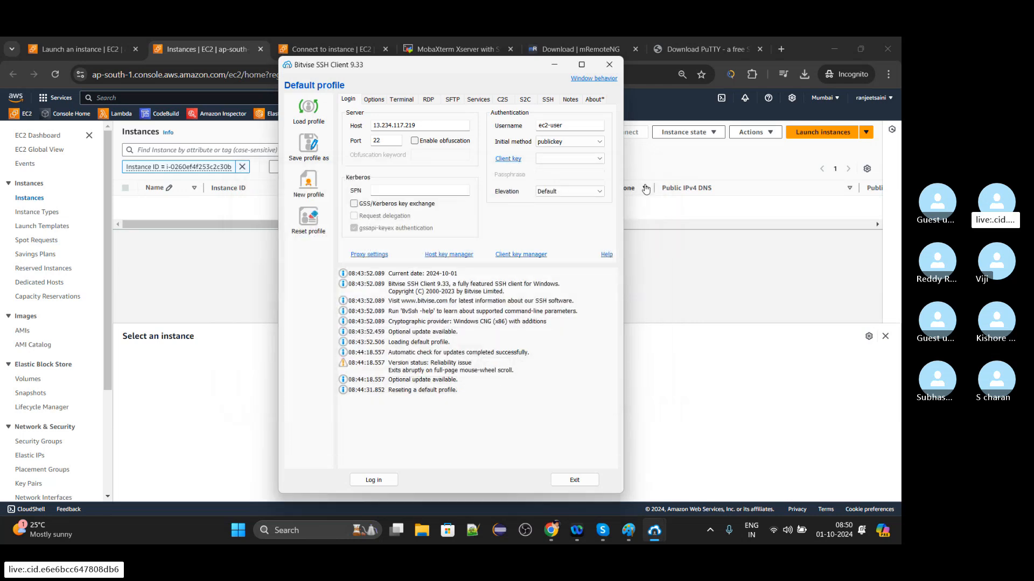
Choose Global 1 as the client key and try to log in to the server.
click(600, 159)
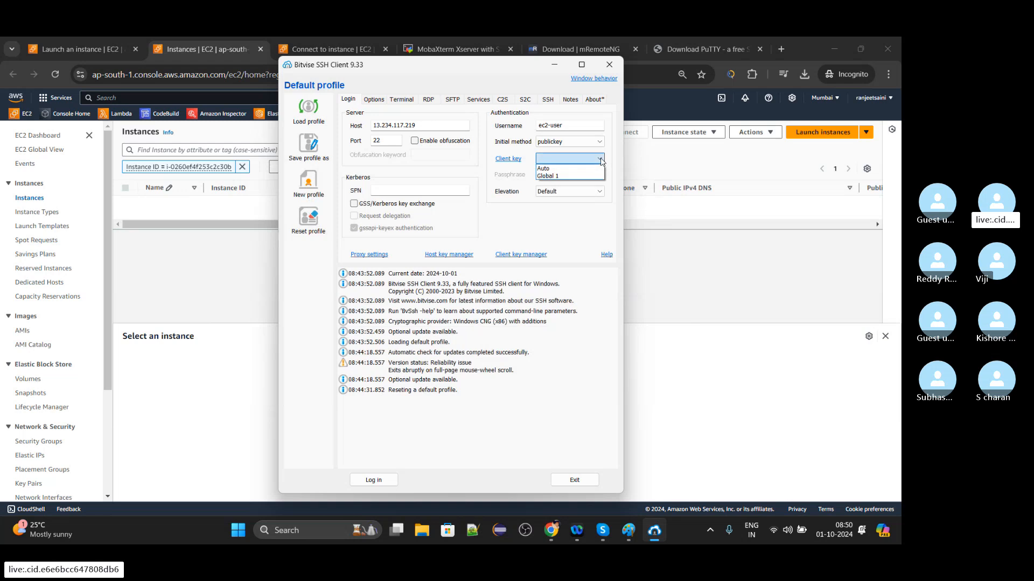
click(564, 176)
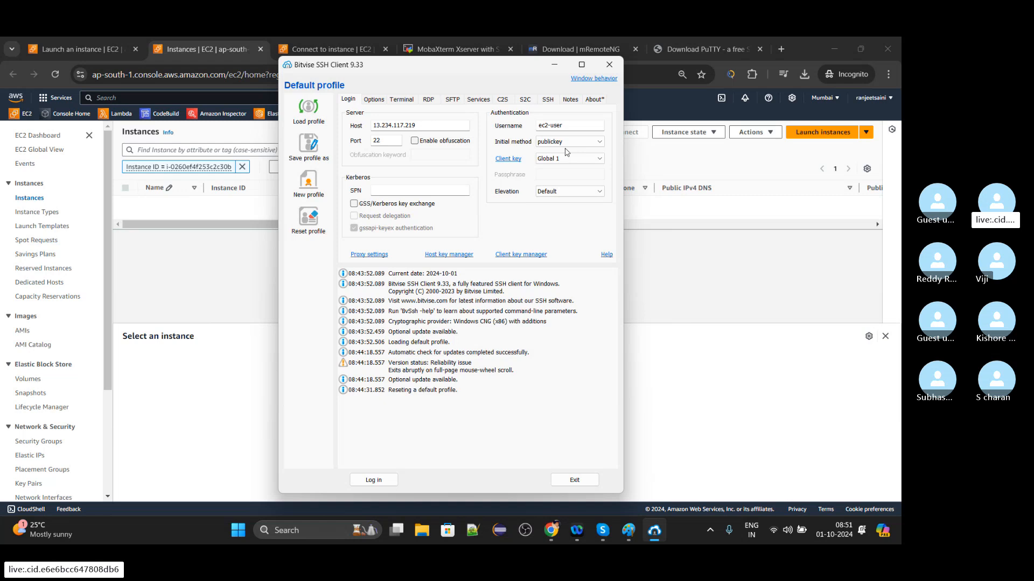
click(374, 480)
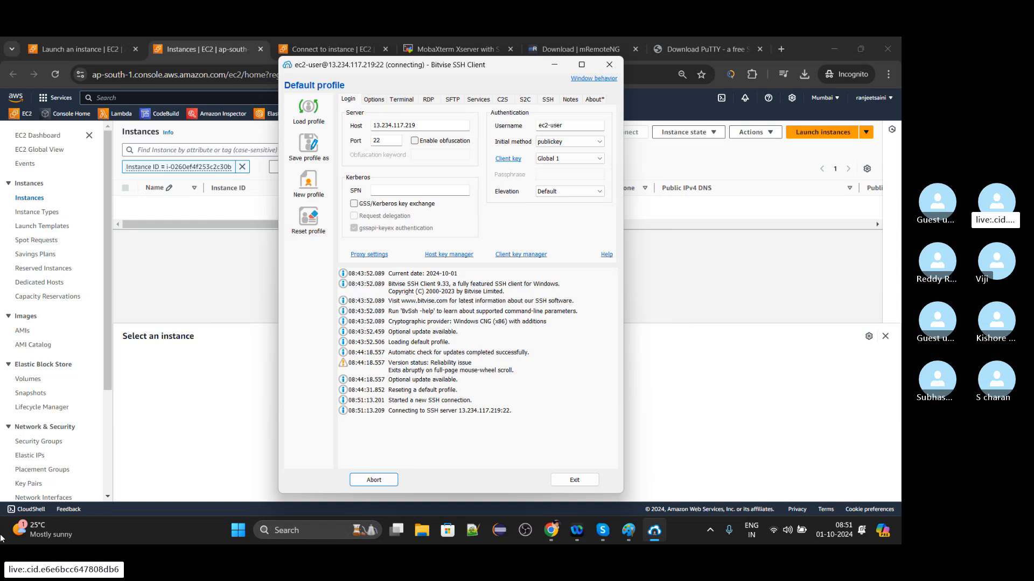
In the browser's EC2 instances list, clear the instance ID filter, copy First_EC2_Server's public IPv4 address, and return to Bitvise SSH Client.
click(209, 314)
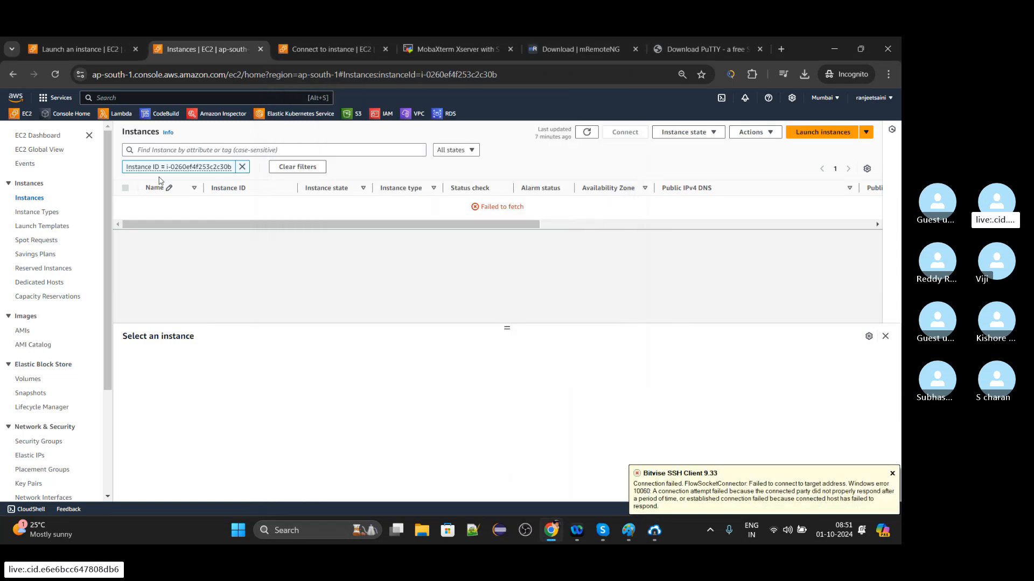
click(241, 167)
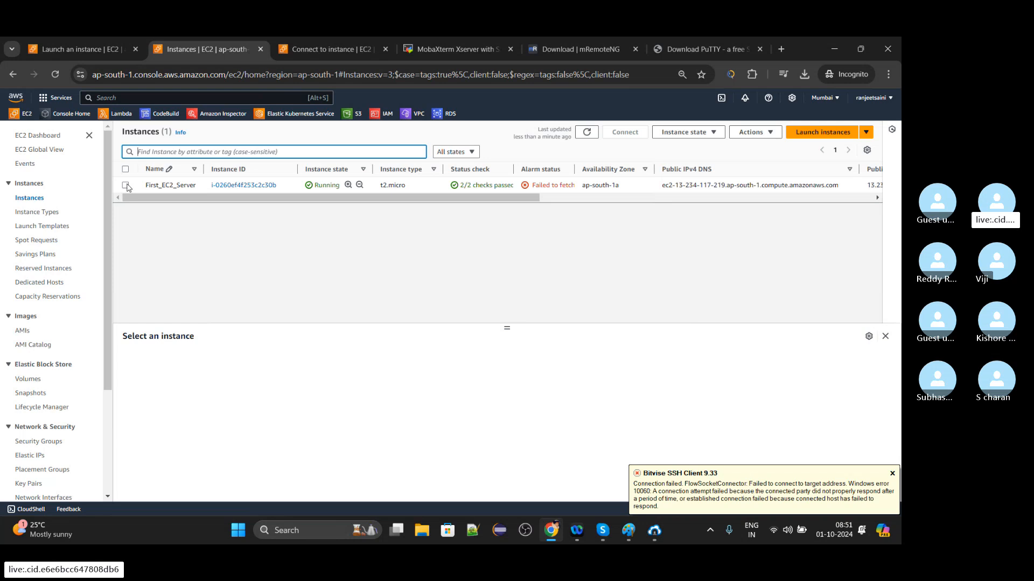
click(126, 185)
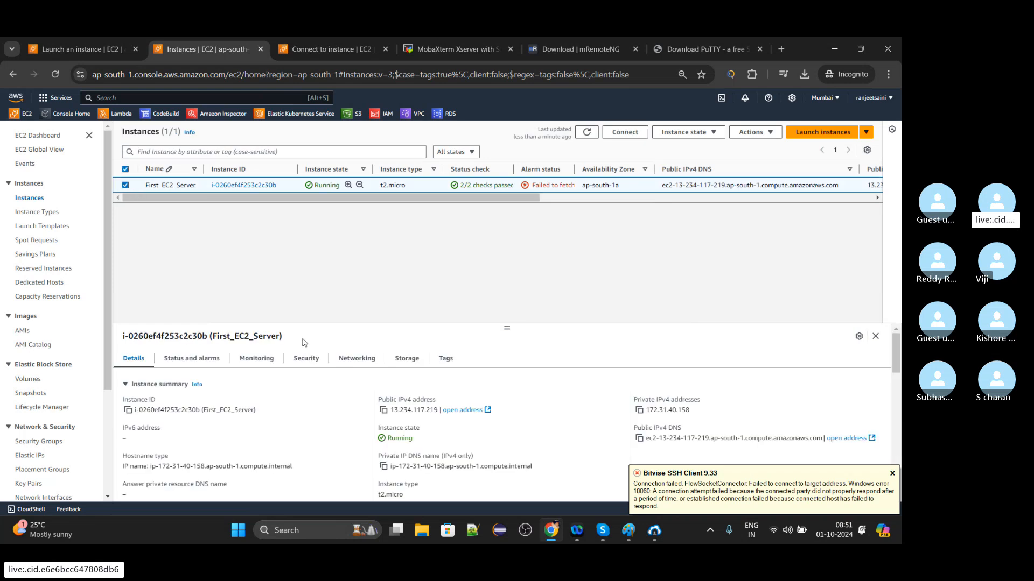
click(384, 412)
click(651, 532)
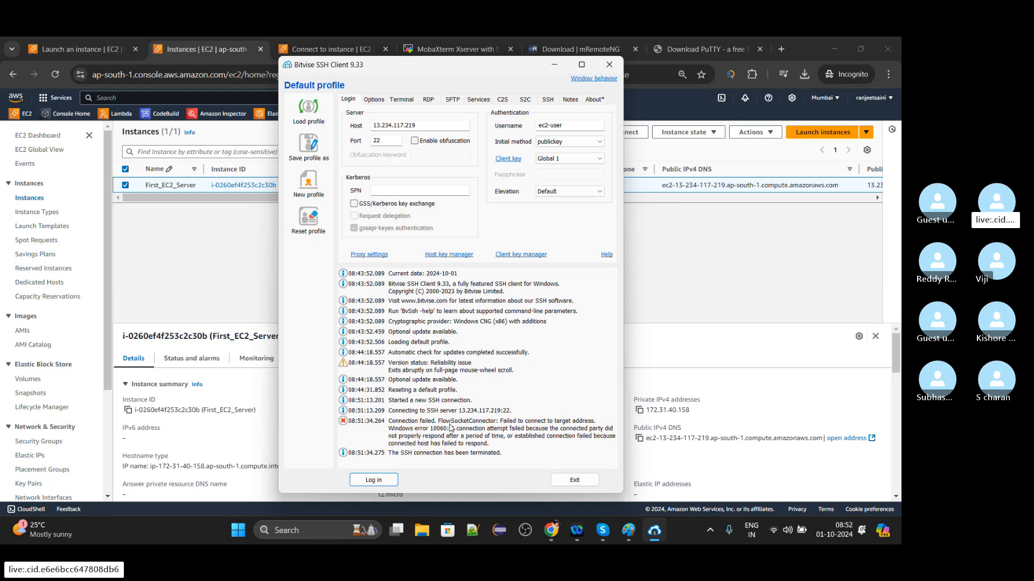
Back in the browser, review First_EC2_Server's security details and inbound rules in an enlarged details pane and open its security group.
click(656, 355)
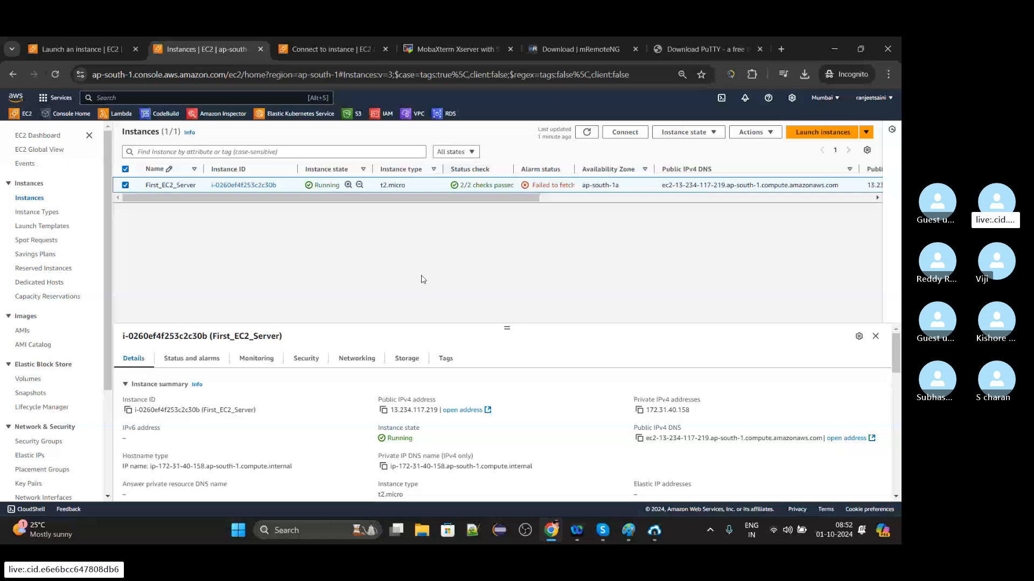
drag(506, 328, 494, 221)
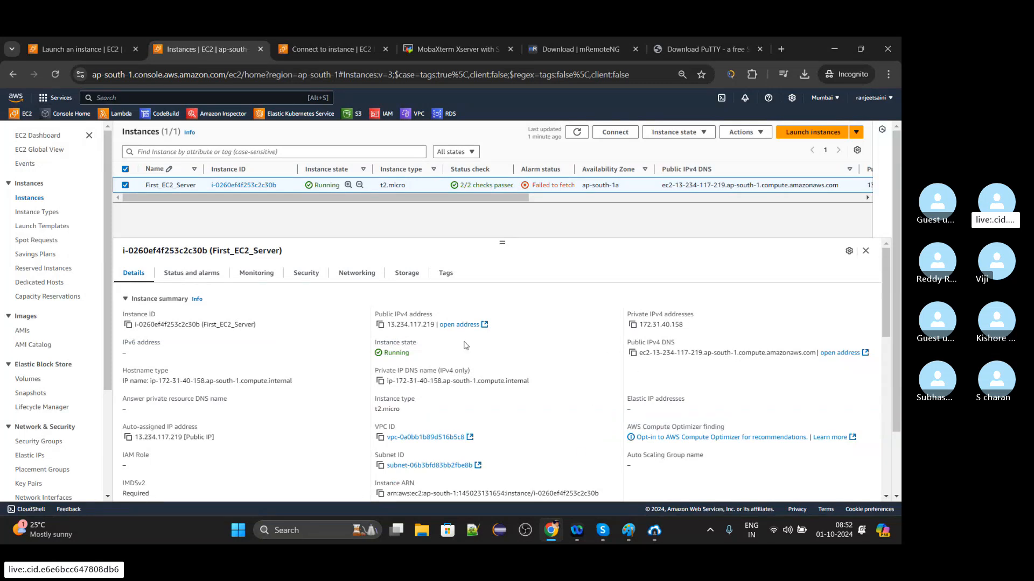
click(307, 273)
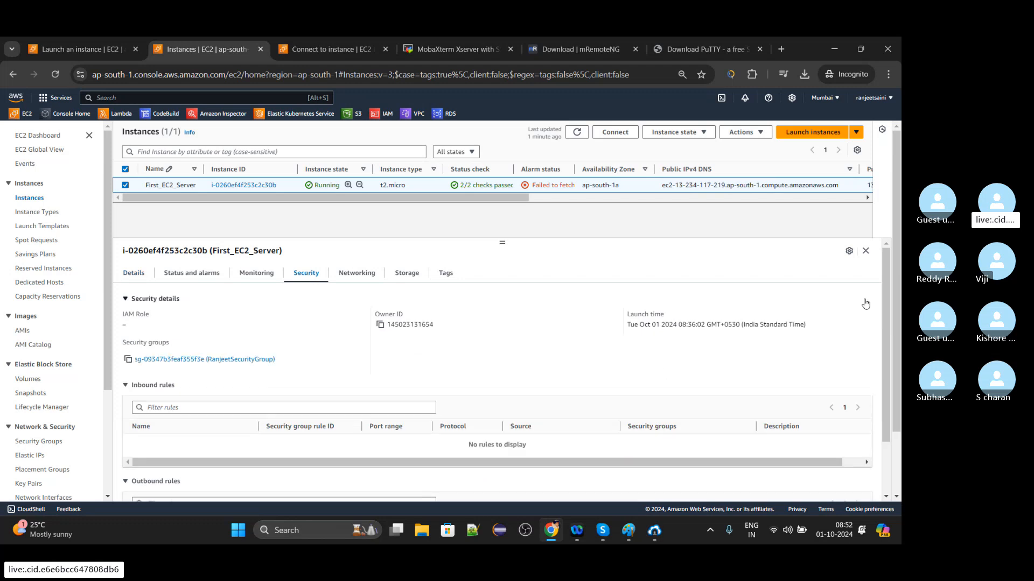
mouse_move(886, 306)
mouse_down()
mouse_move(889, 391)
mouse_move(882, 305)
mouse_up()
click(240, 360)
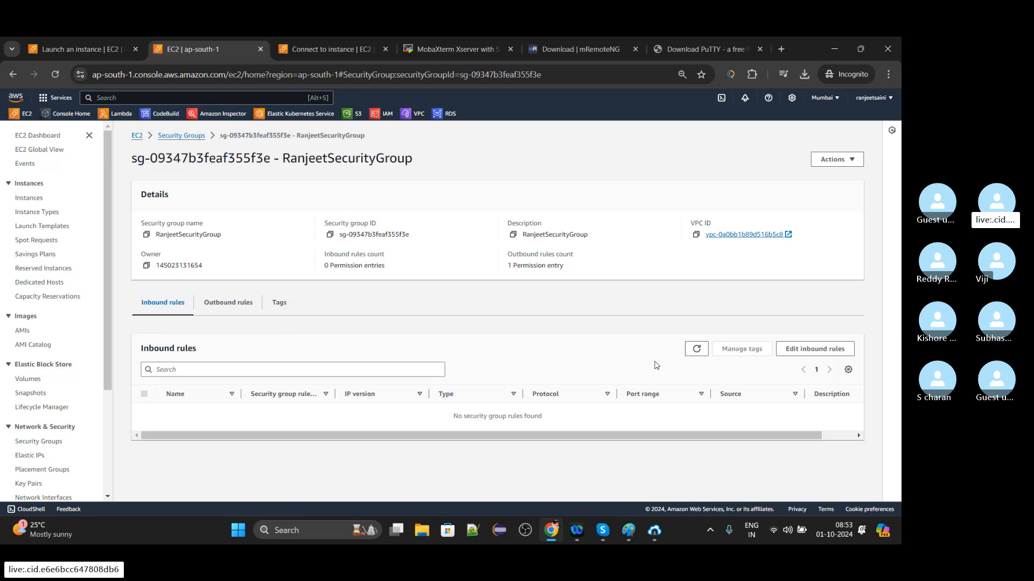
Add an inbound rule of type SSH to the security group, checking the port in Bitvise SSH Client.
click(820, 353)
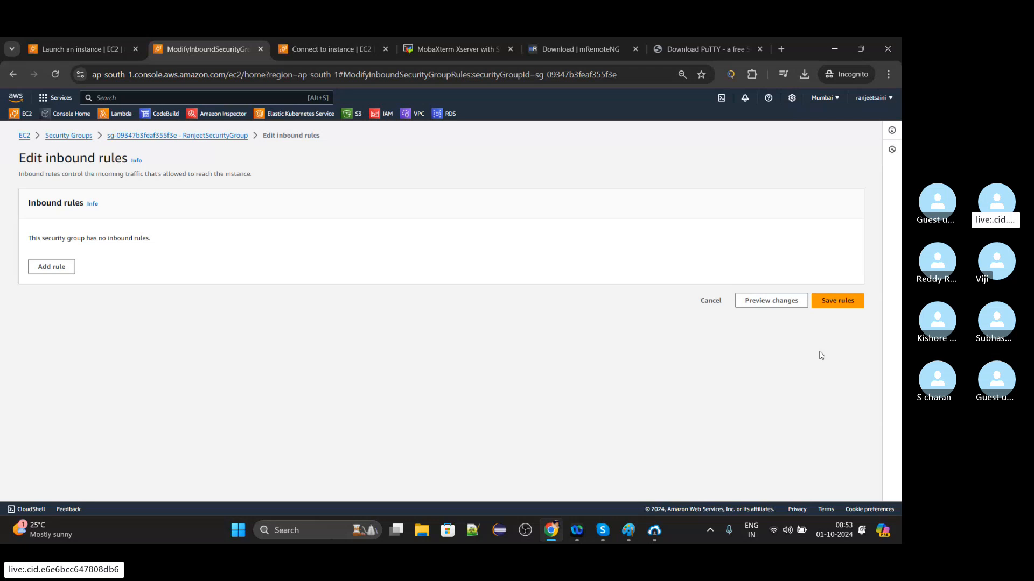
click(62, 266)
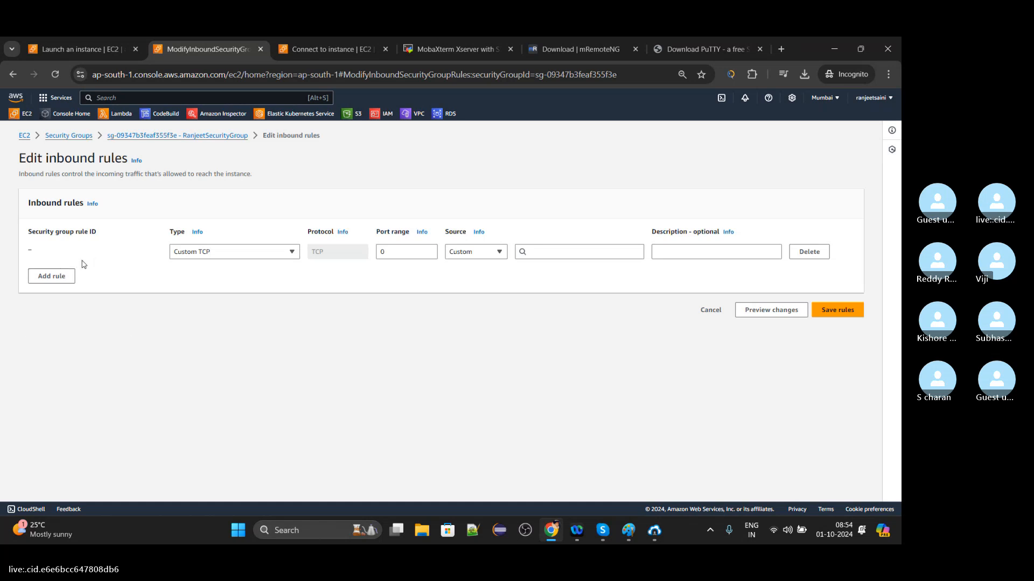
click(655, 533)
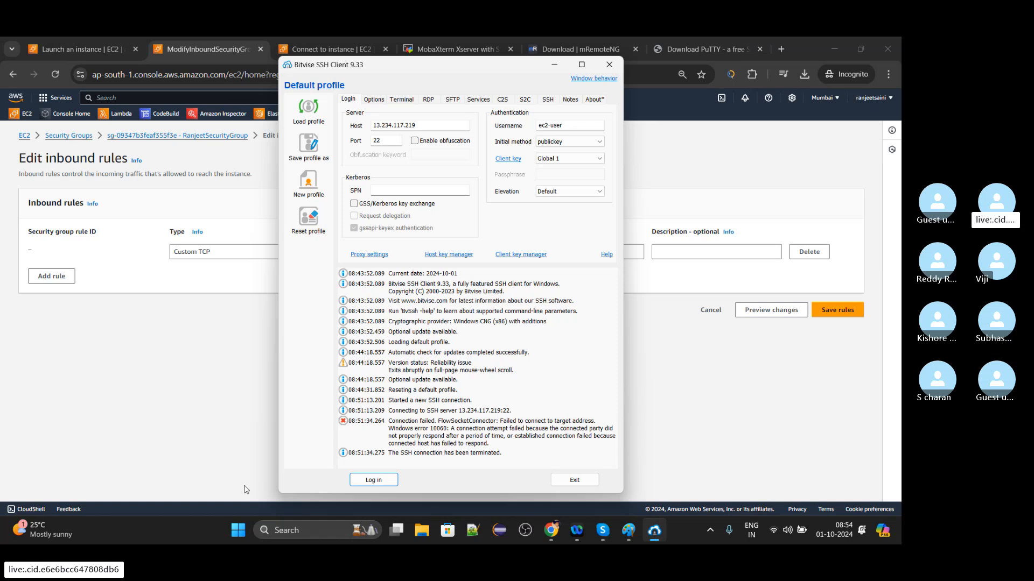
click(248, 438)
click(267, 254)
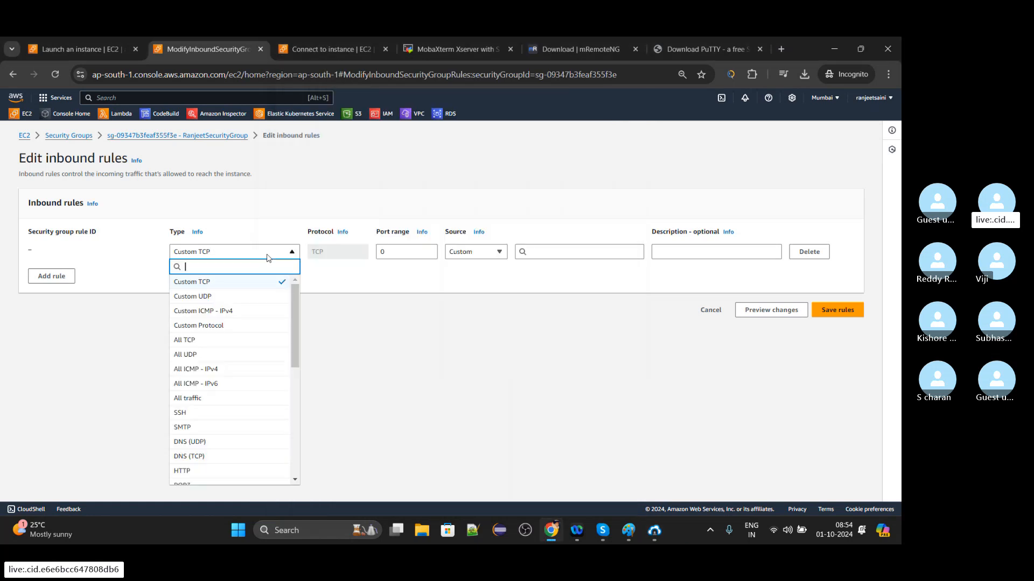
click(217, 413)
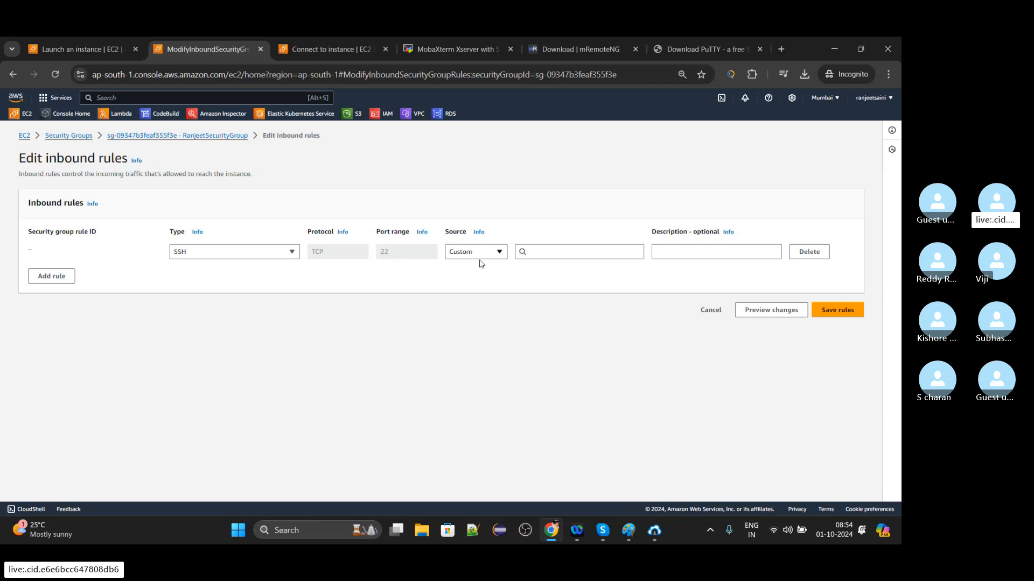
Try Anywhere-IPv4 as the SSH rule's source and replace it with My IP.
click(500, 259)
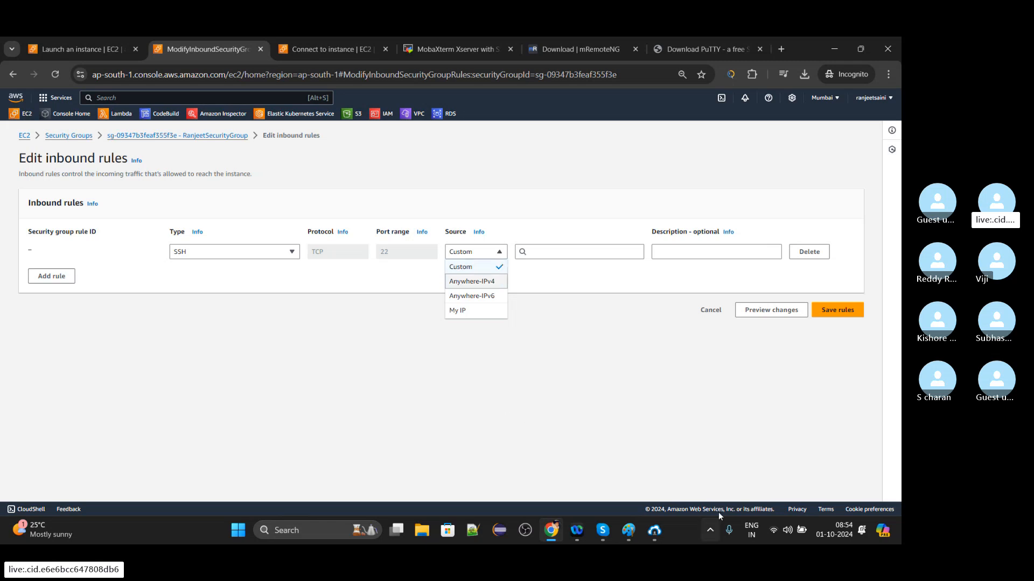
click(655, 531)
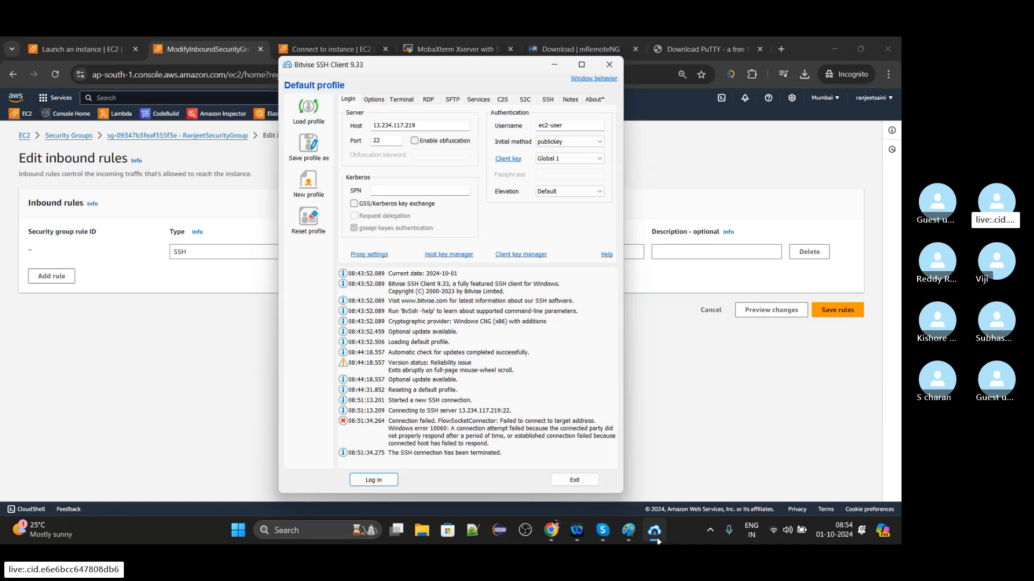
click(702, 433)
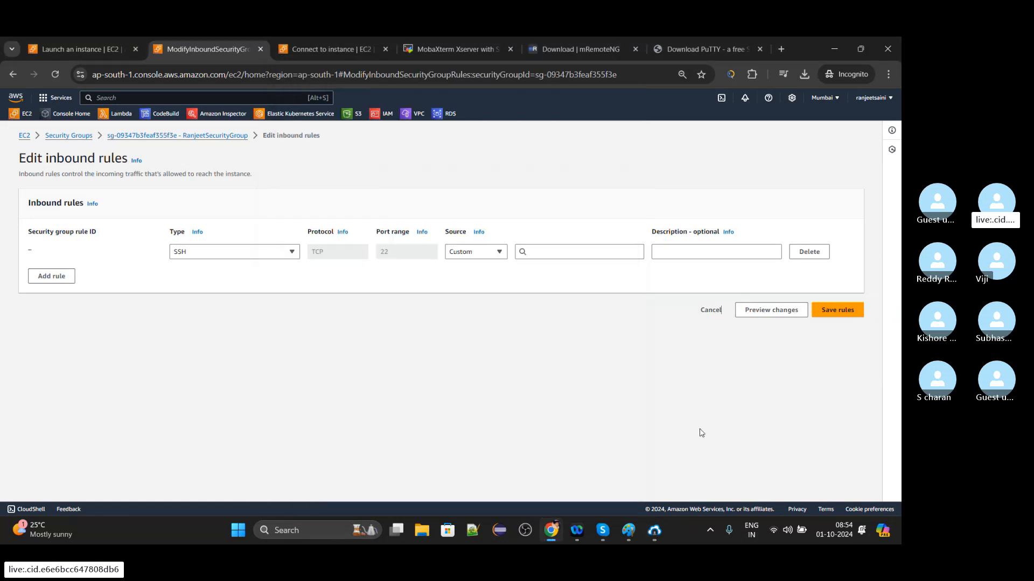
click(498, 251)
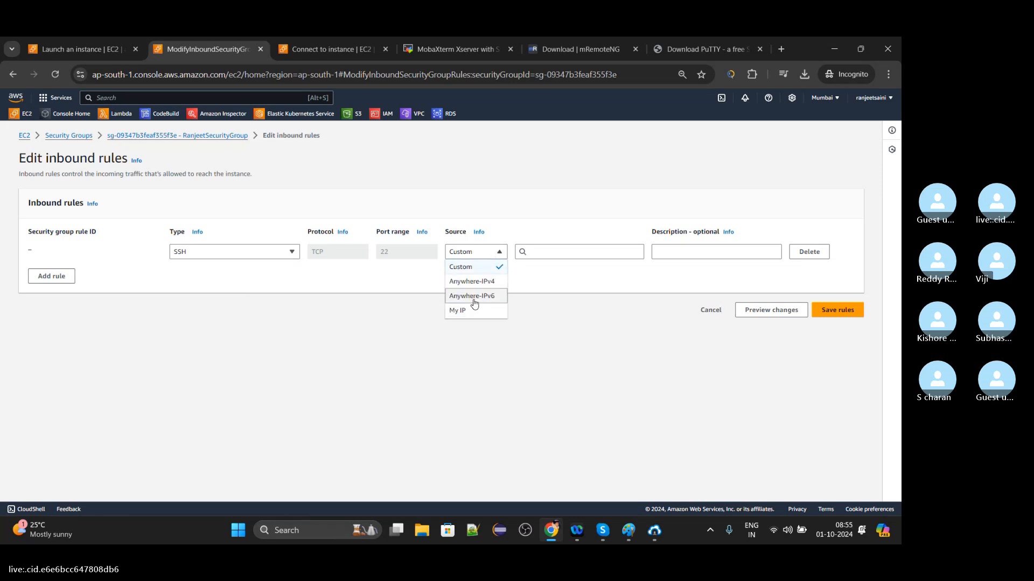
click(471, 281)
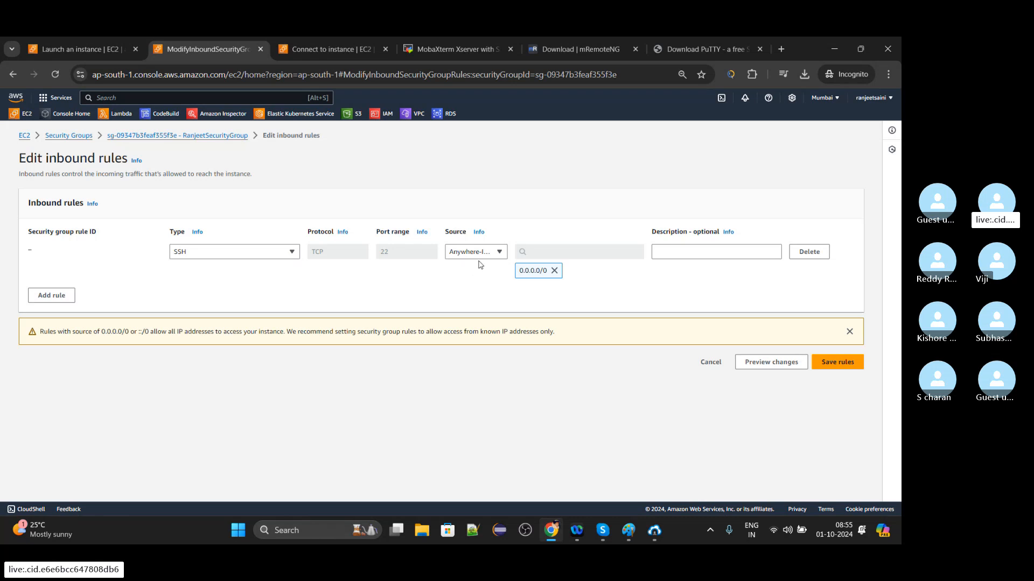
click(481, 258)
click(473, 311)
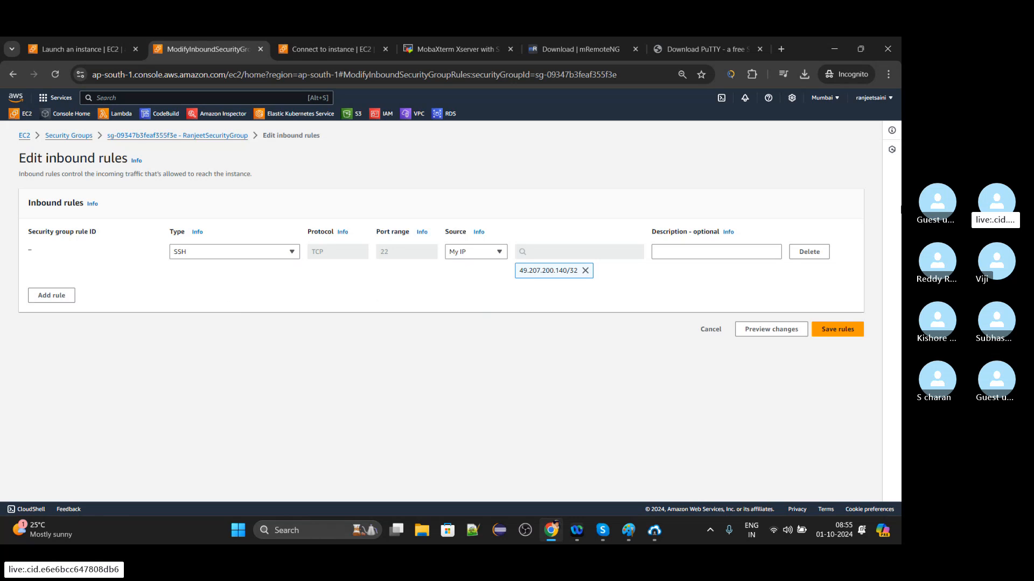
Search the web for "whats my ip" in a new browser tab and open the whatismyipaddress.com result.
click(781, 49)
text(chi)
key(BackSpace)
key(BackSpace)
key(BackSpace)
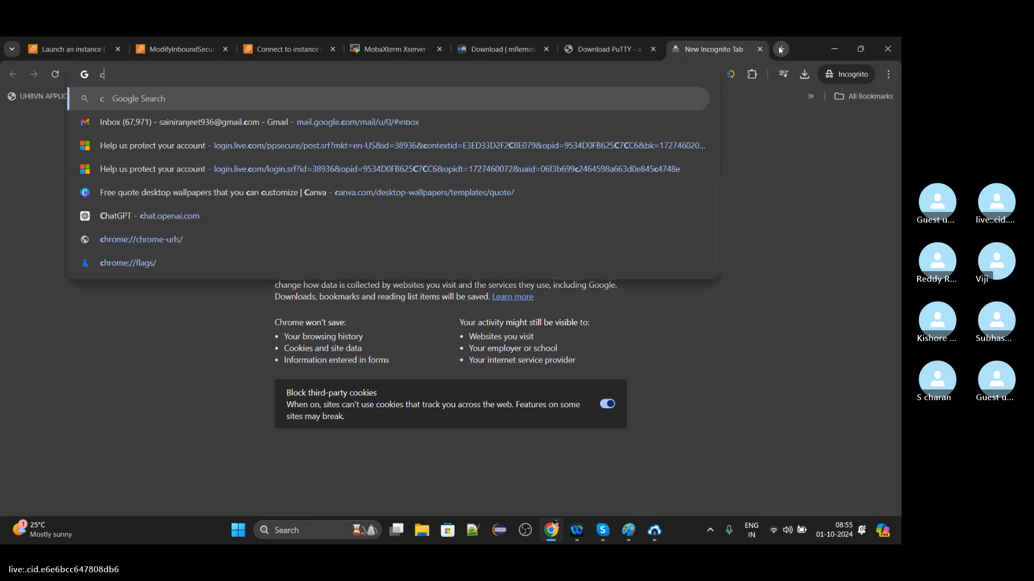
text(whats my ip)
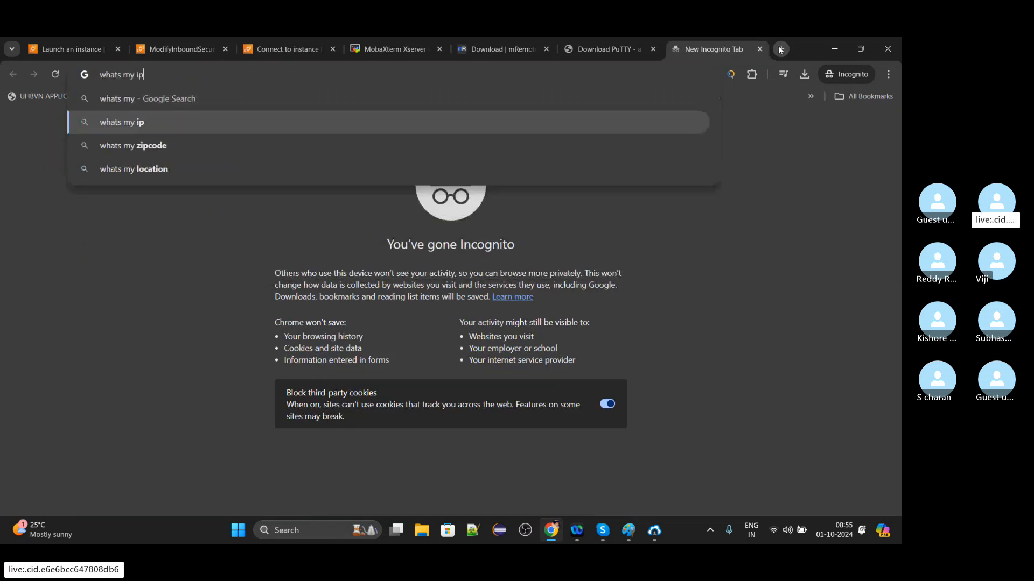
key(Return)
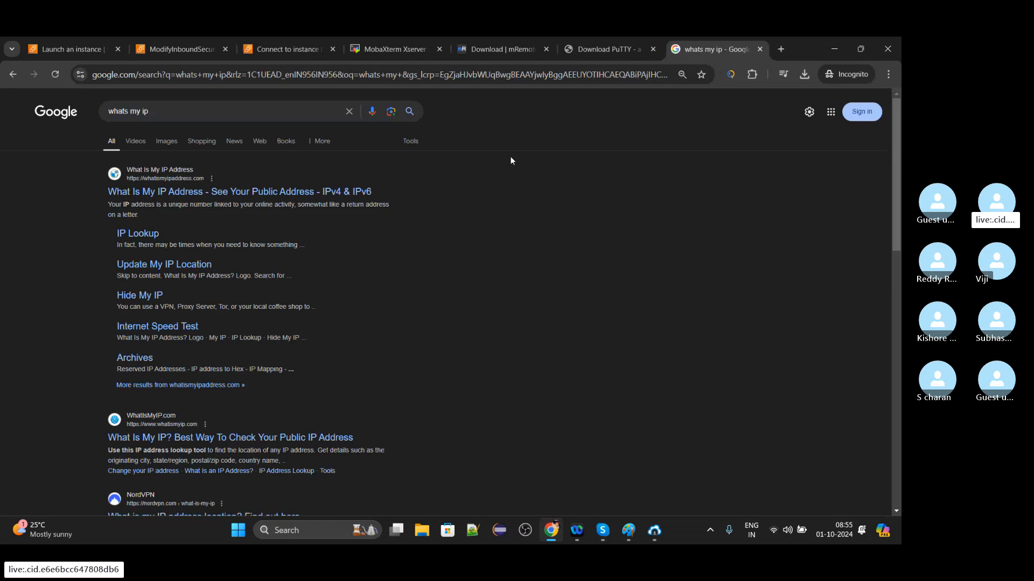
click(330, 198)
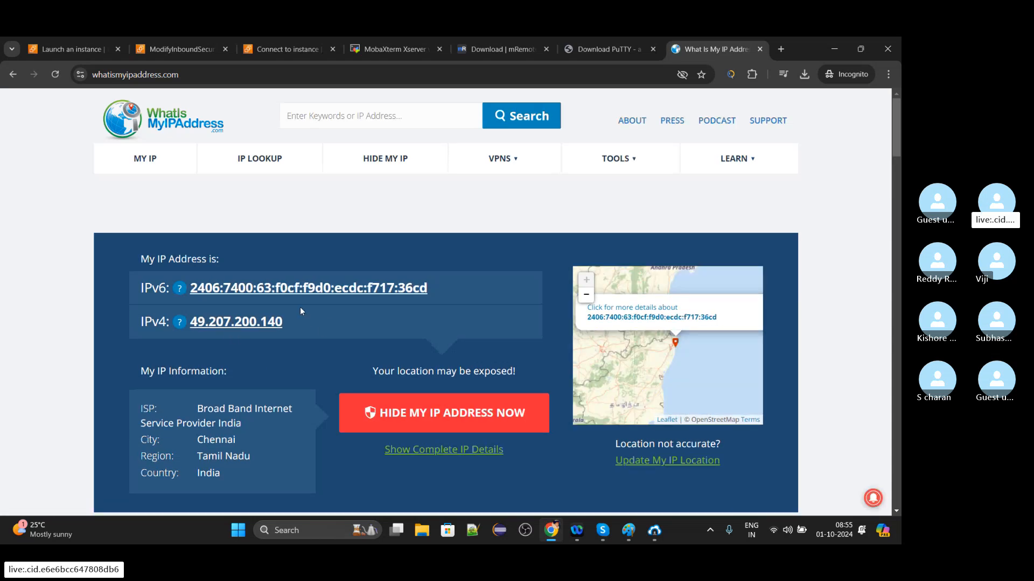
Compare the SSH rule's source address with the public IPv4 address on whatismyipaddress.com, declining the site's notification offer, and return to the inbound rules.
click(183, 51)
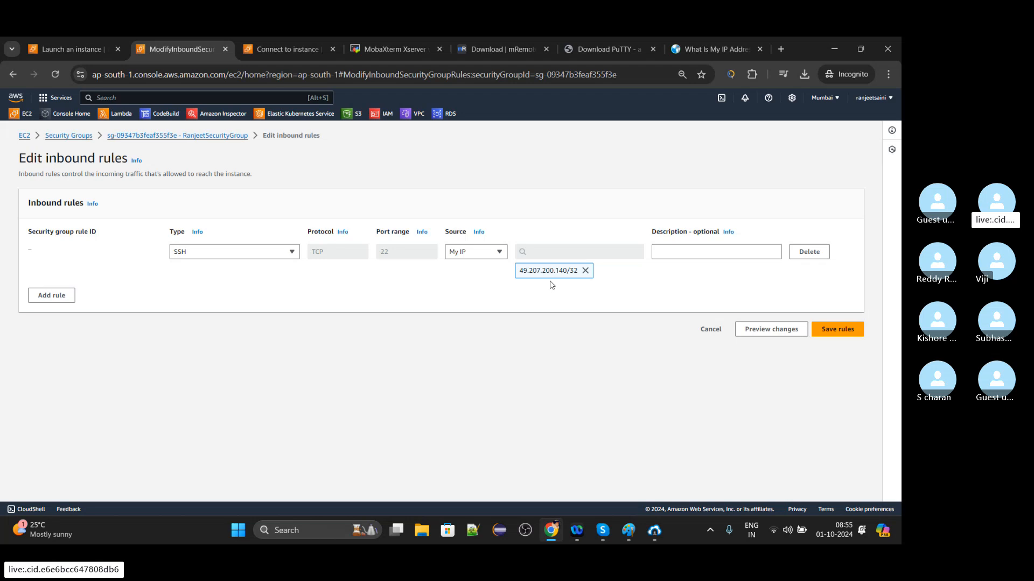
click(689, 45)
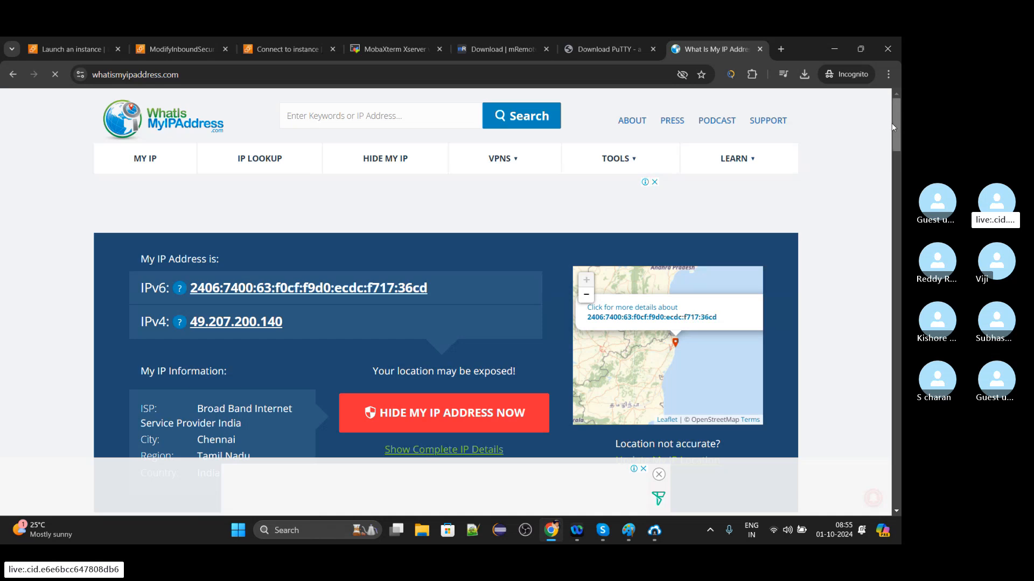
scroll(891, 127, down, 3)
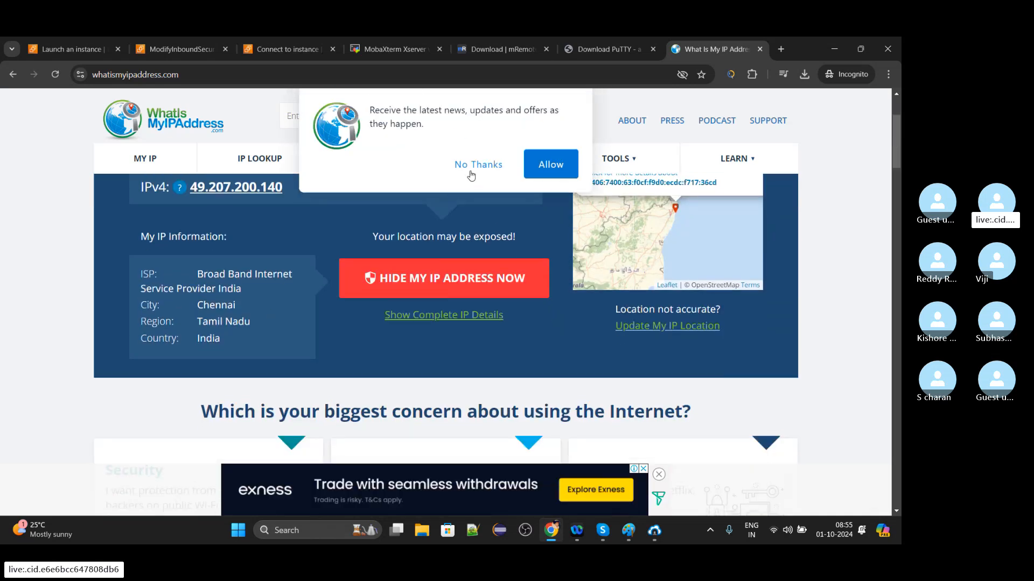
click(470, 174)
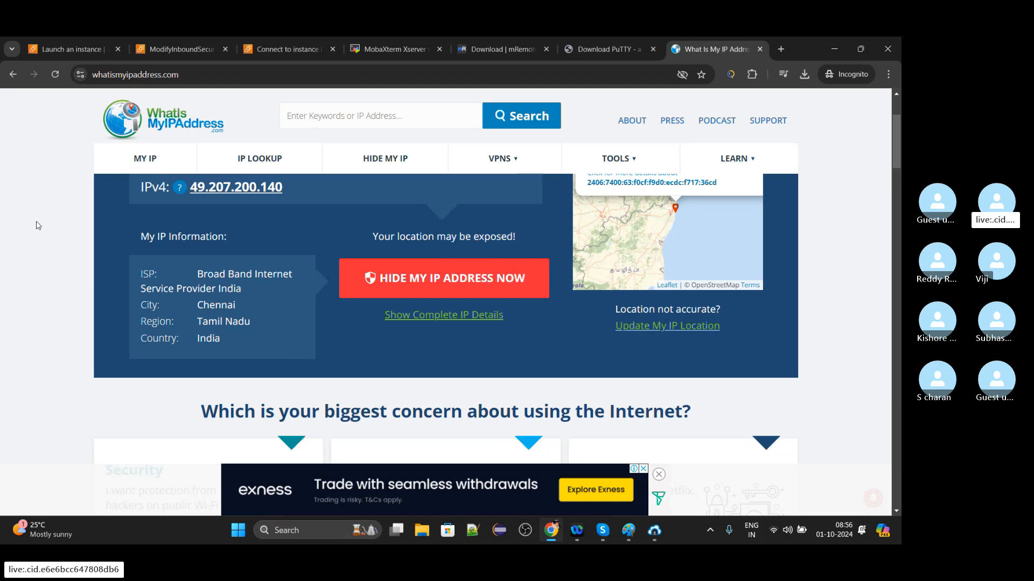
click(307, 47)
click(204, 49)
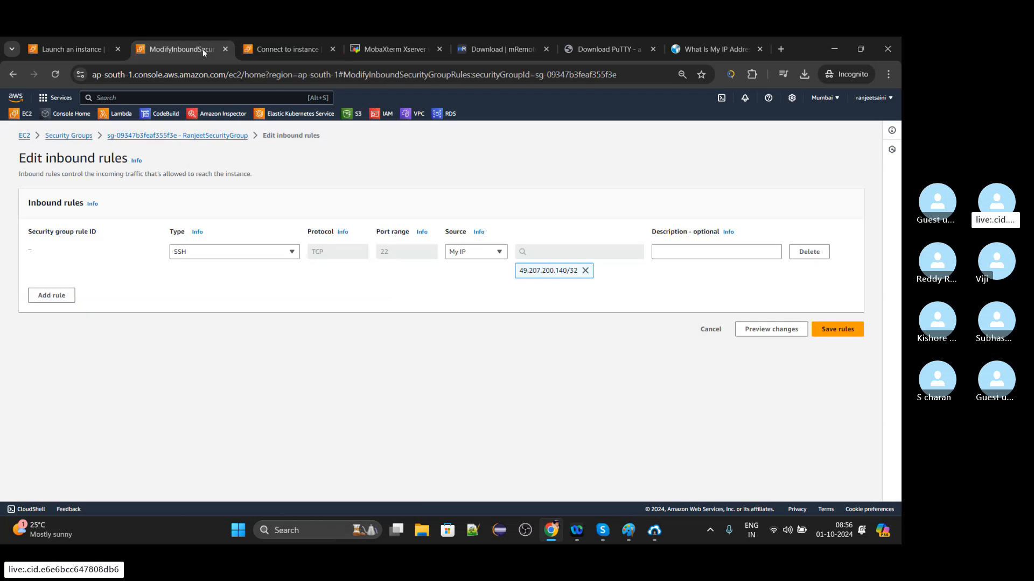
Describe the SSH rule as "This is for the SSH connnection rule created" and save the security group's inbound rules.
click(693, 251)
text(This)
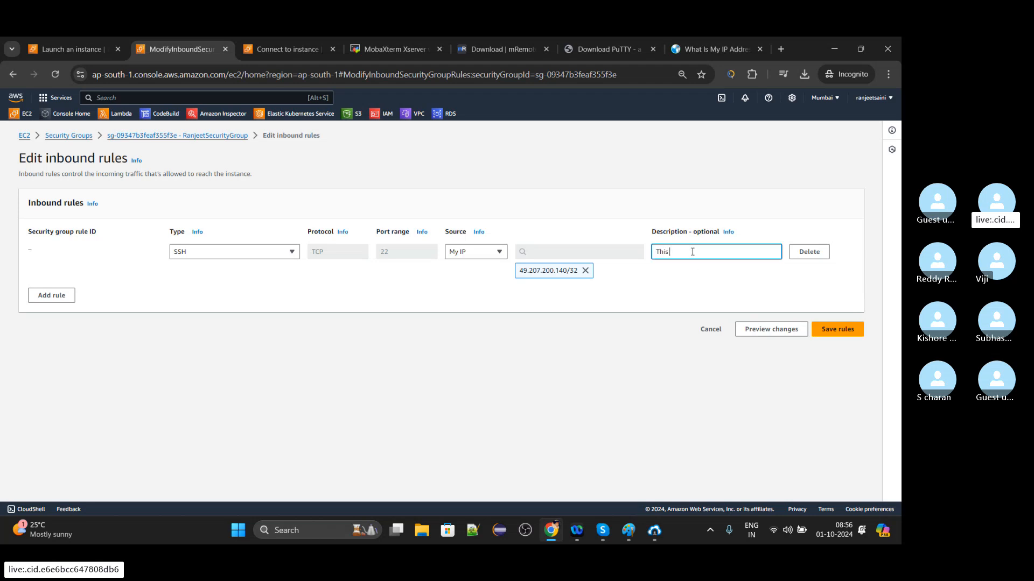
text( is for the SSH connnection )
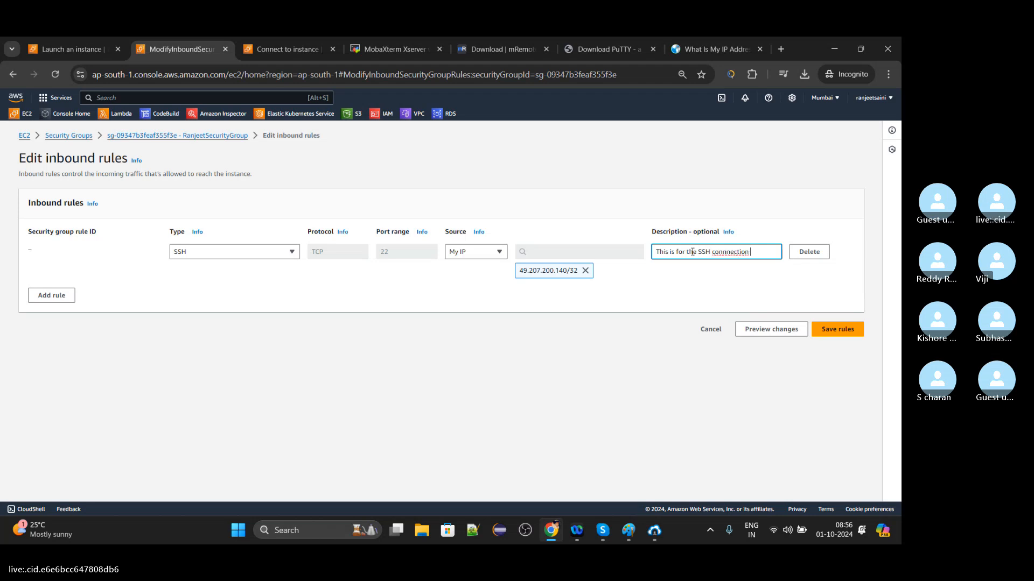
text(rule created)
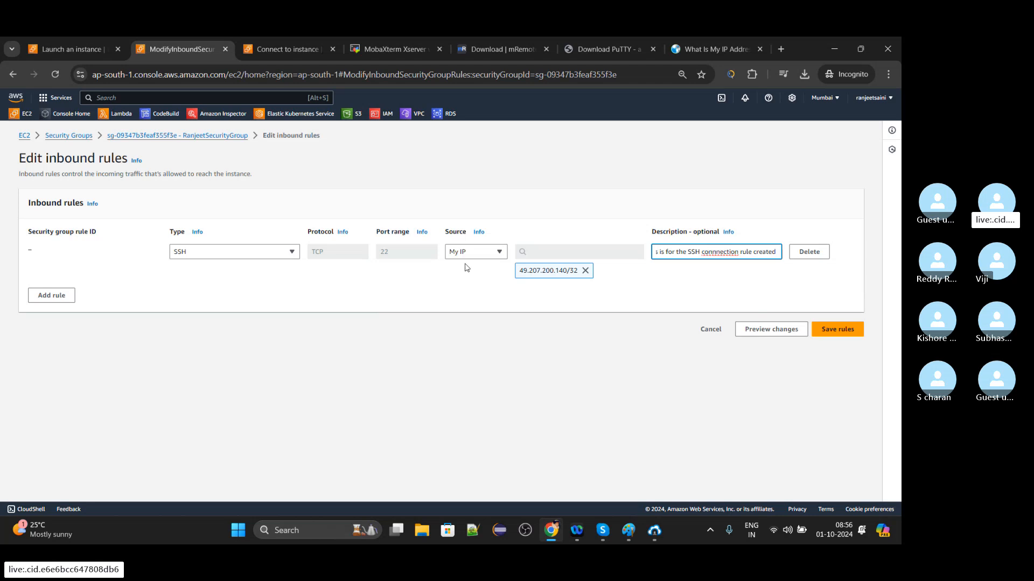
click(836, 330)
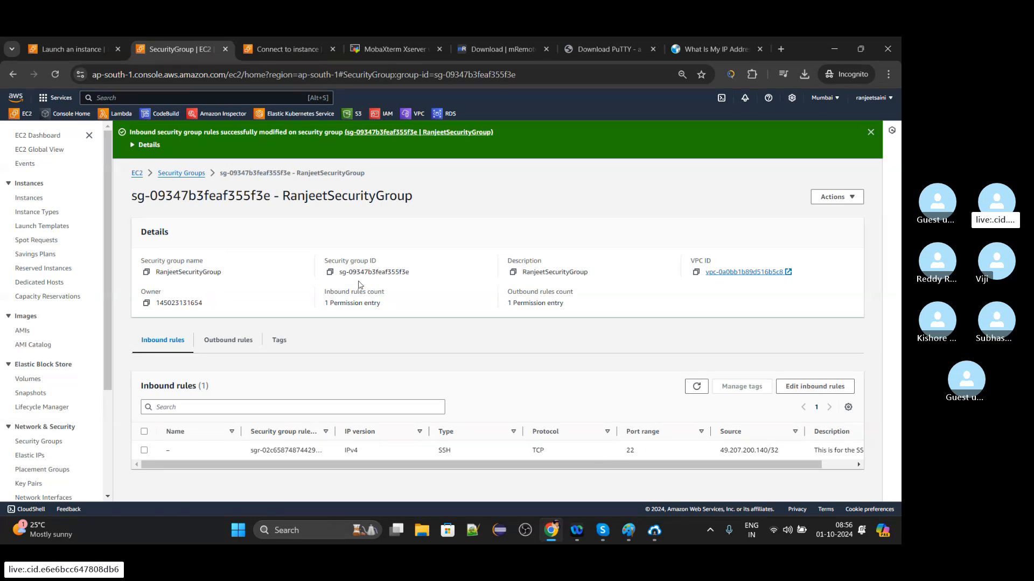
Open the running EC2 instances, select First_EC2_Server, and review its security details and inbound rules.
click(137, 174)
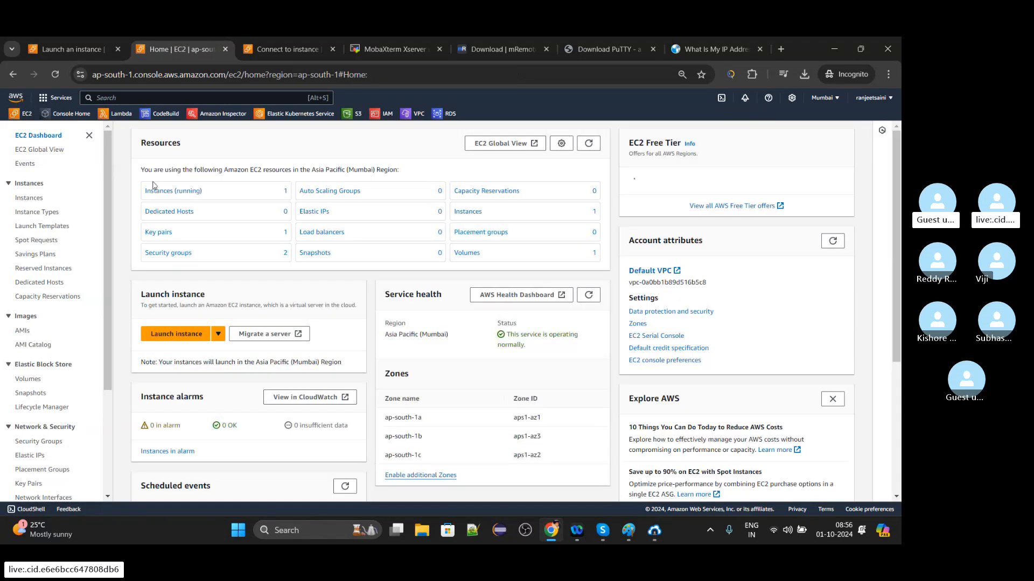
click(185, 197)
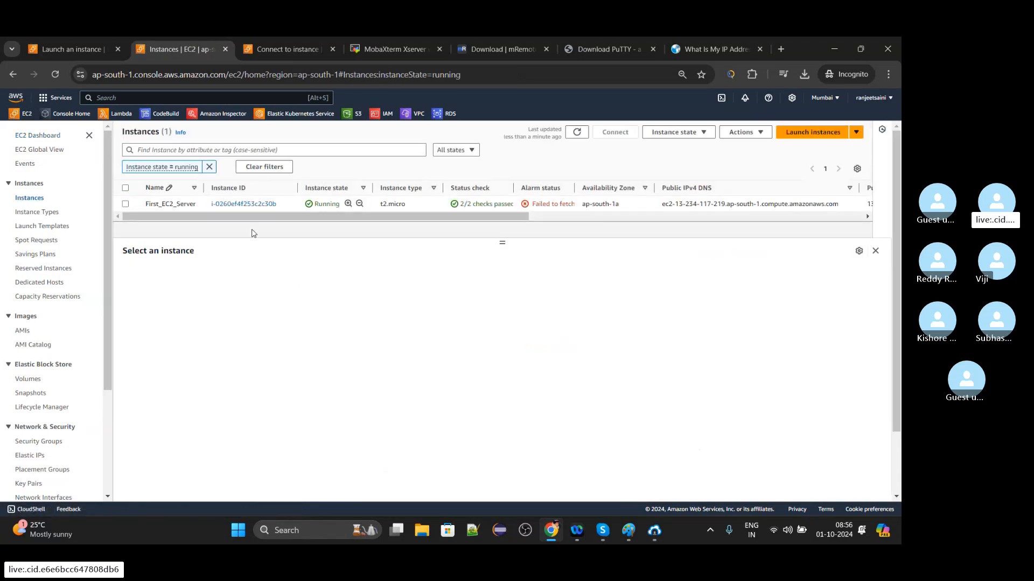
click(125, 204)
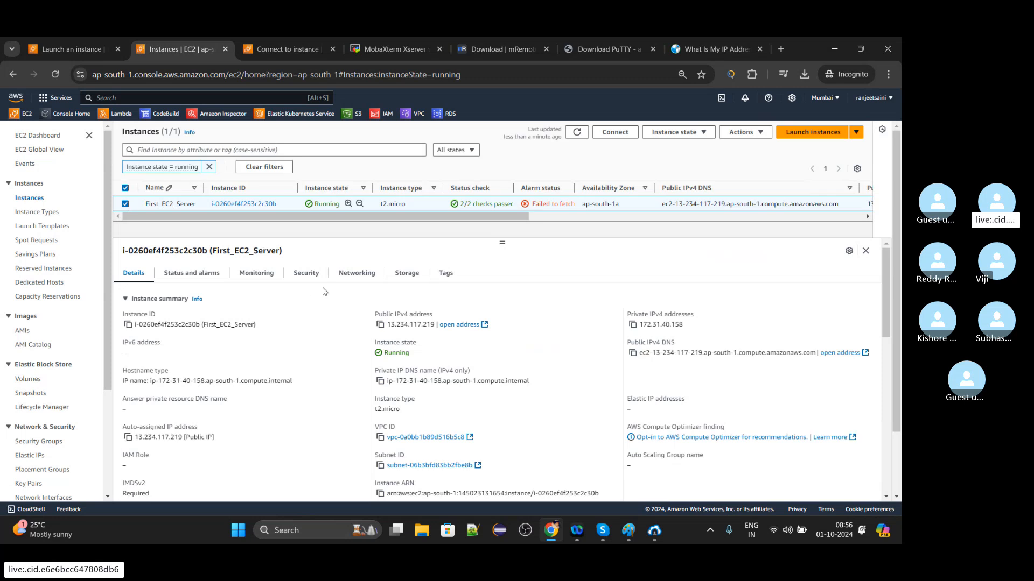
click(307, 276)
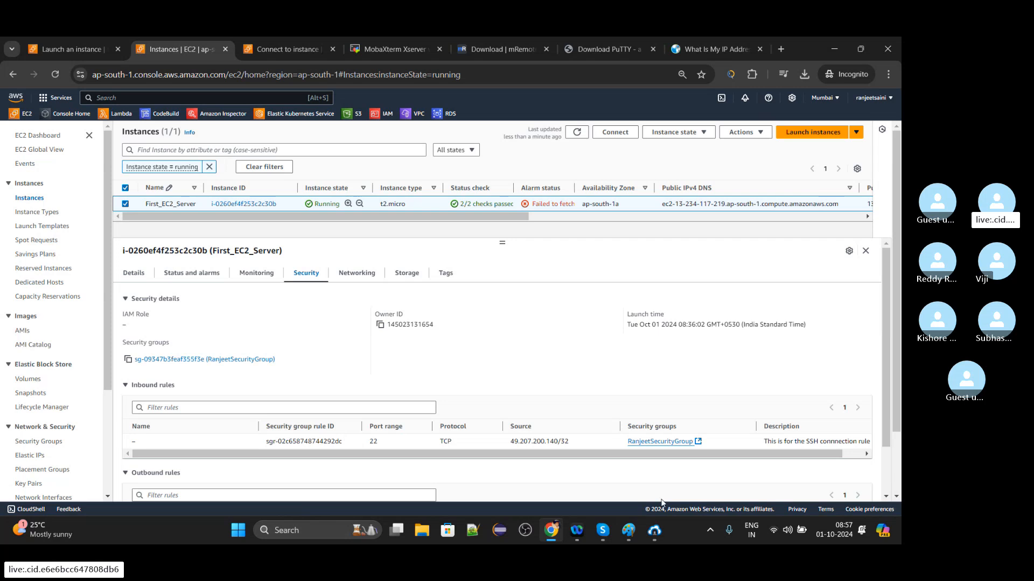
Switch to Bitvise SSH Client and start logging in to the EC2 server again with the existing connection settings.
click(658, 533)
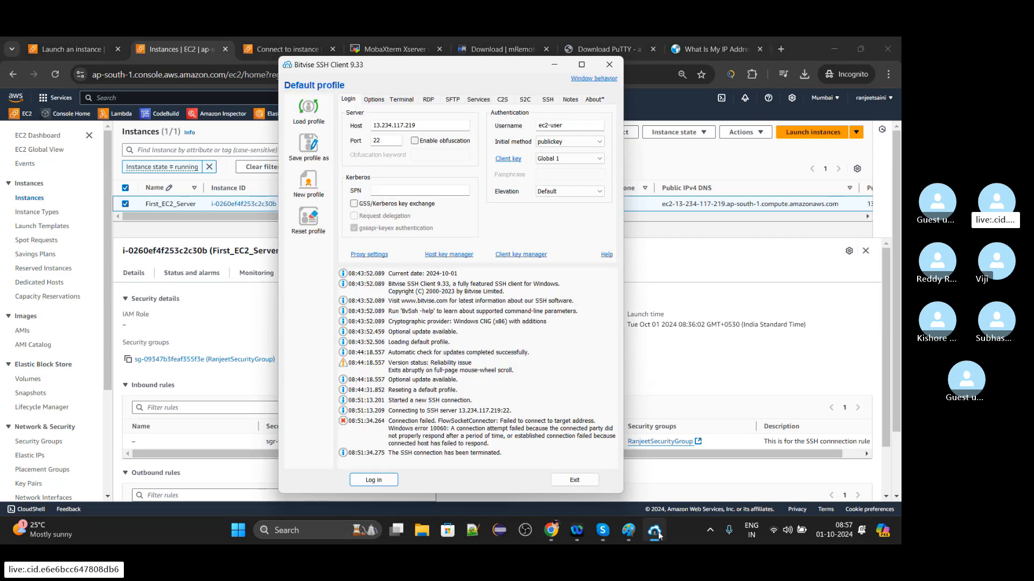
click(379, 480)
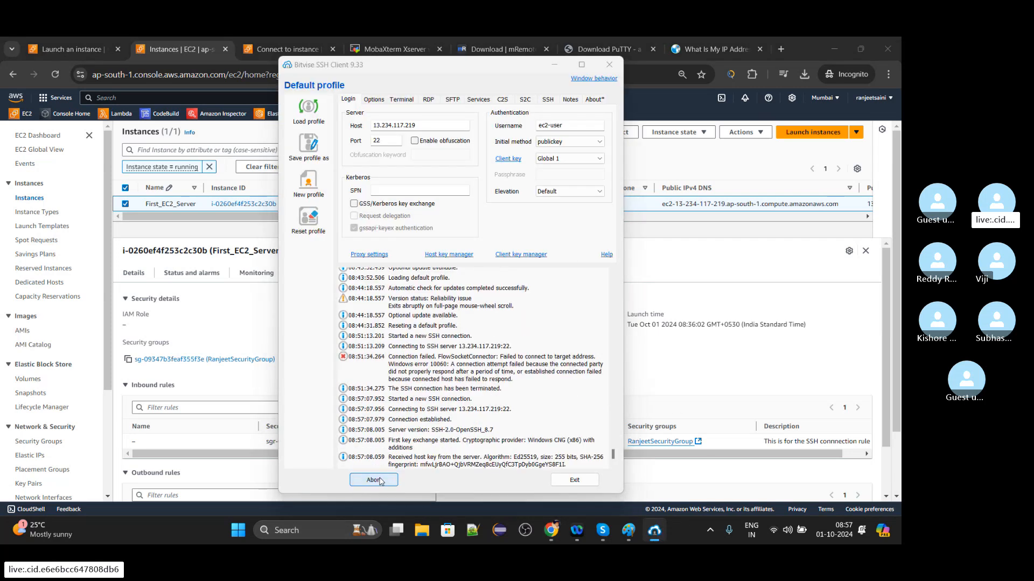
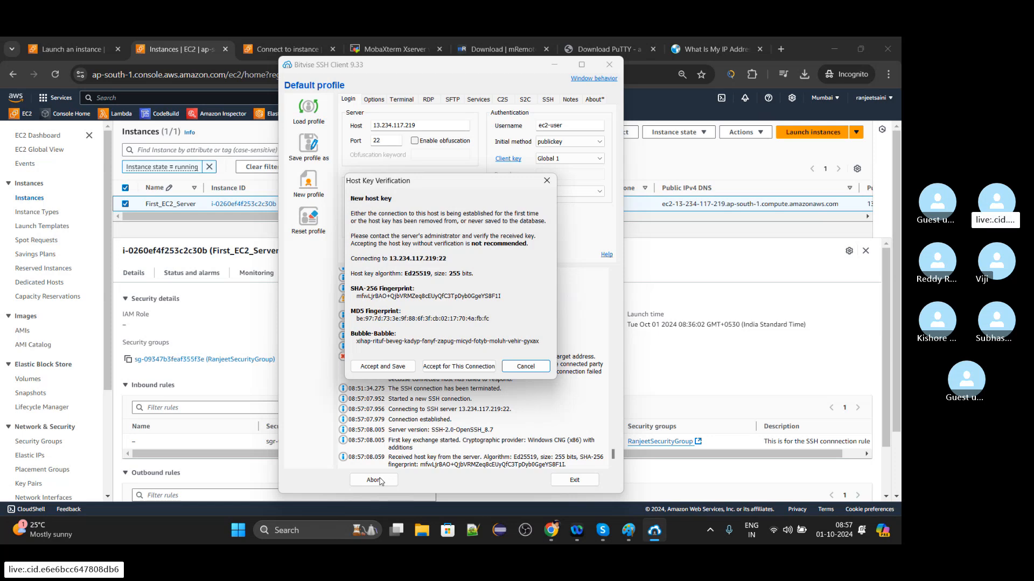
Accept and save the EC2 server's new host key and log in to the server again.
click(382, 366)
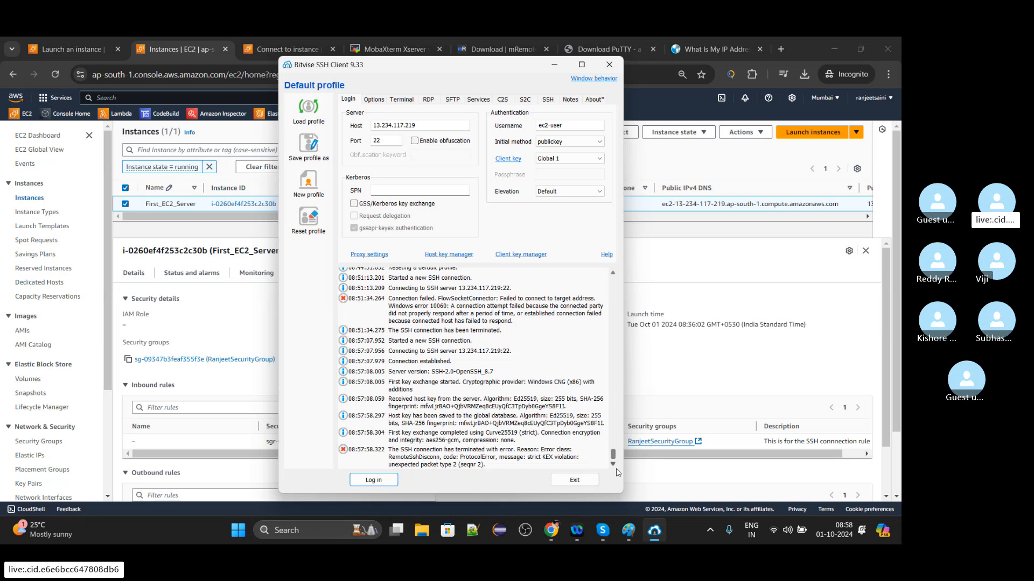
click(372, 480)
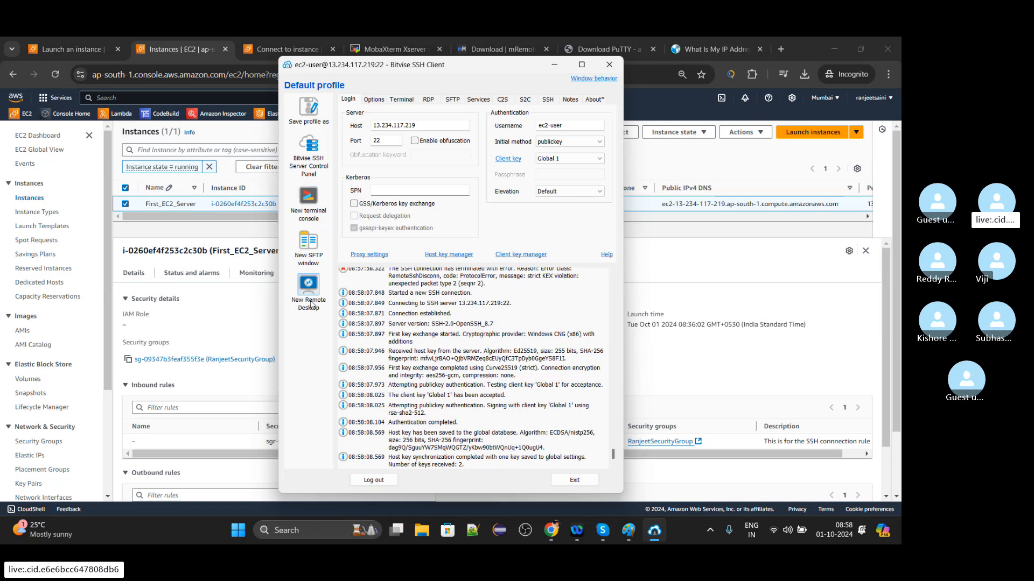
Open a new terminal console at full-screen size and switch to the root user with sudo su.
click(308, 215)
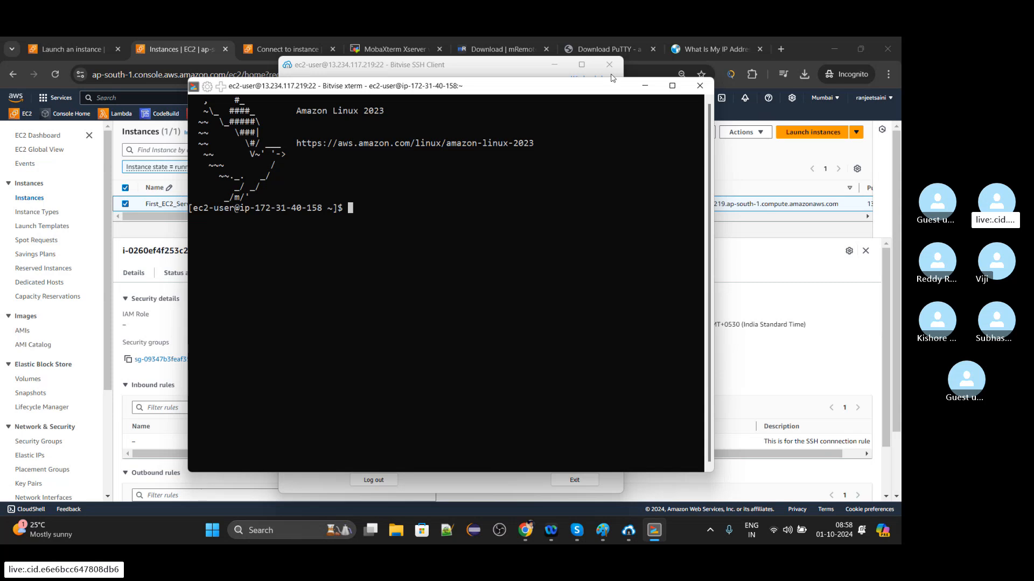
click(673, 87)
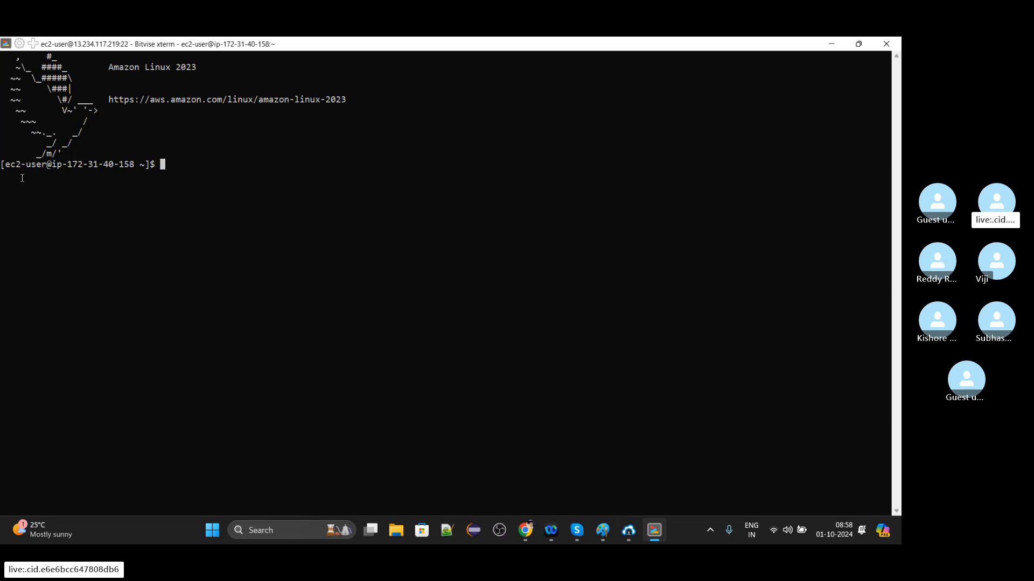
text(sudo su)
key(Return)
key(Return)
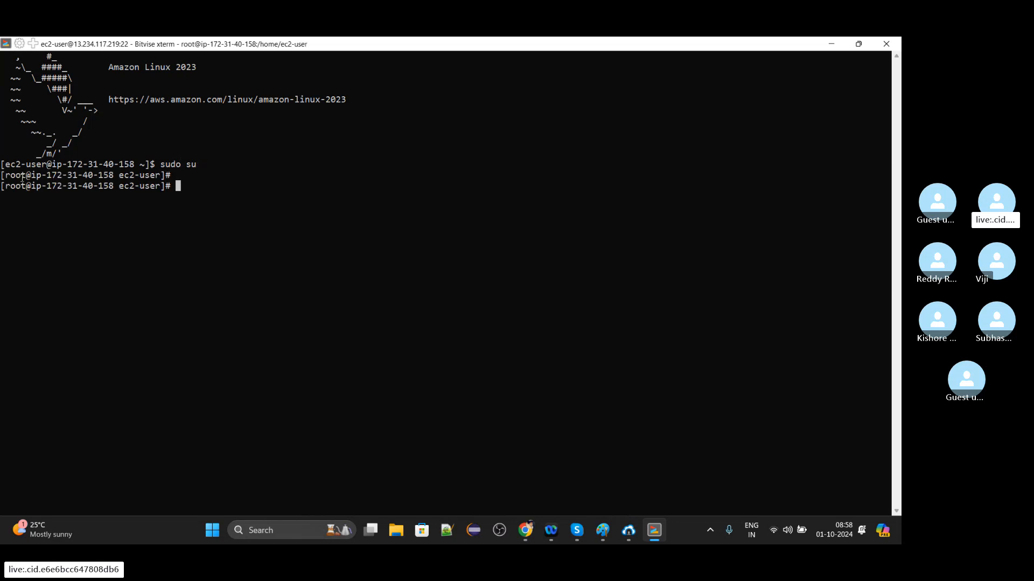
Clear the terminal and list the files in the ec2-user home directory with ll.
key(Return)
text(clea)
text(r)
key(Return)
text(ll)
key(Return)
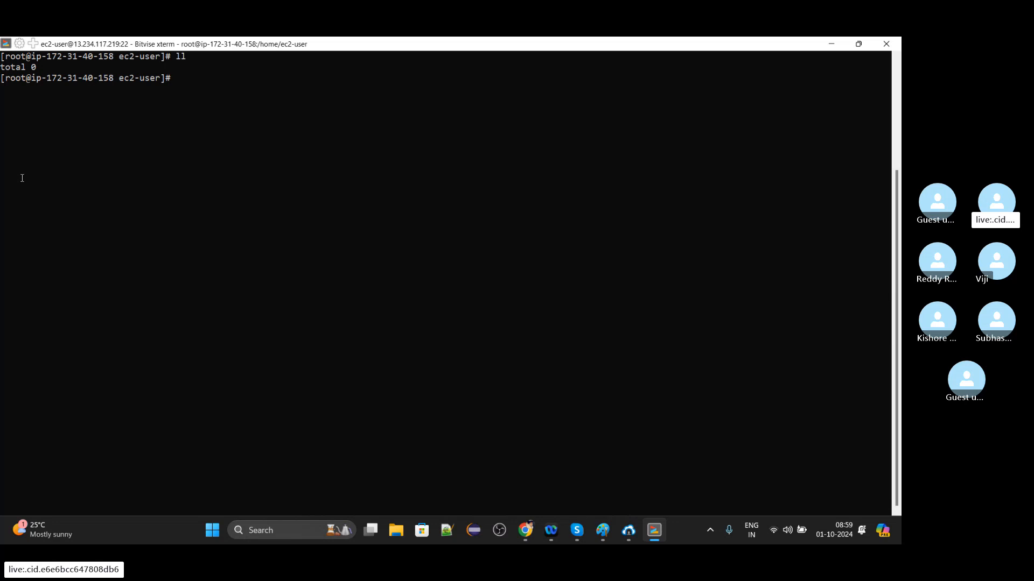
Display the operating system details with cat /etc/os-release and add blank prompt lines below the output.
text(cat /etc/os)
key(Tab)
key(Return)
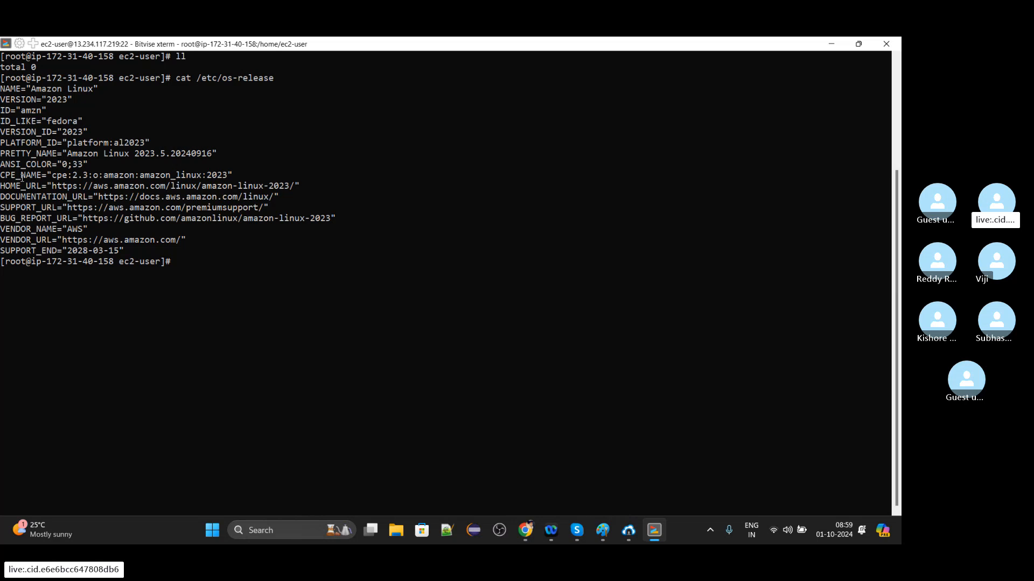
key(Return)
key(Return)
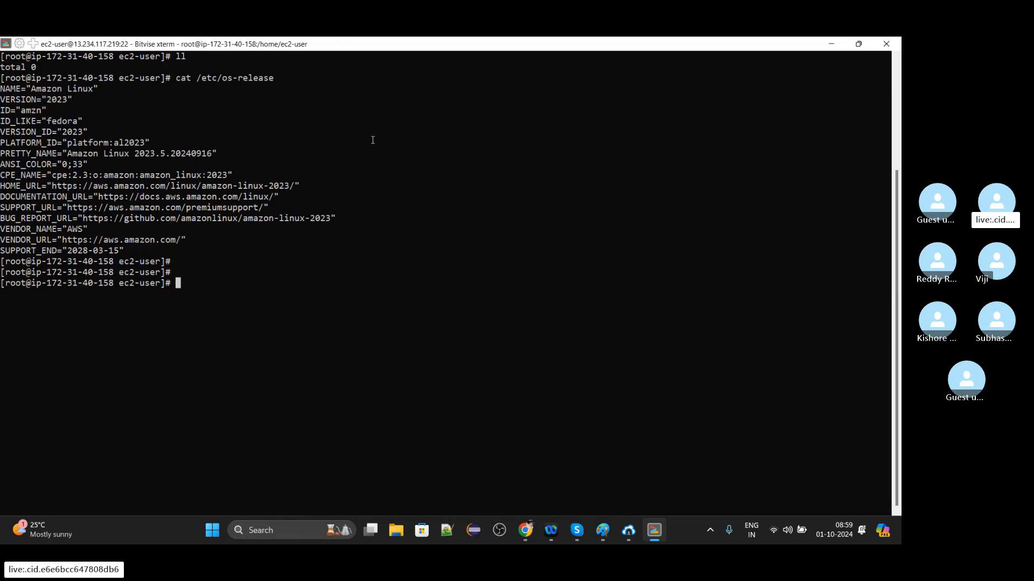
Write the note "this is your servere which you have now acessed on the local box >>>" at the prompt and abort the line without running it.
text(this is )
text(your servere w)
text(hich you )
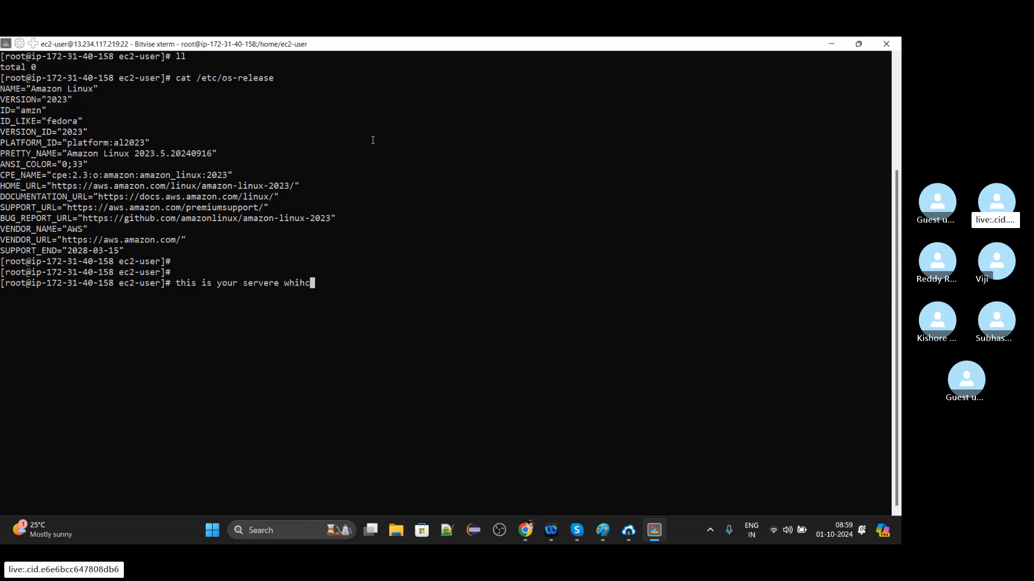
text(have npo)
key(BackSpace)
key(BackSpace)
text(ow)
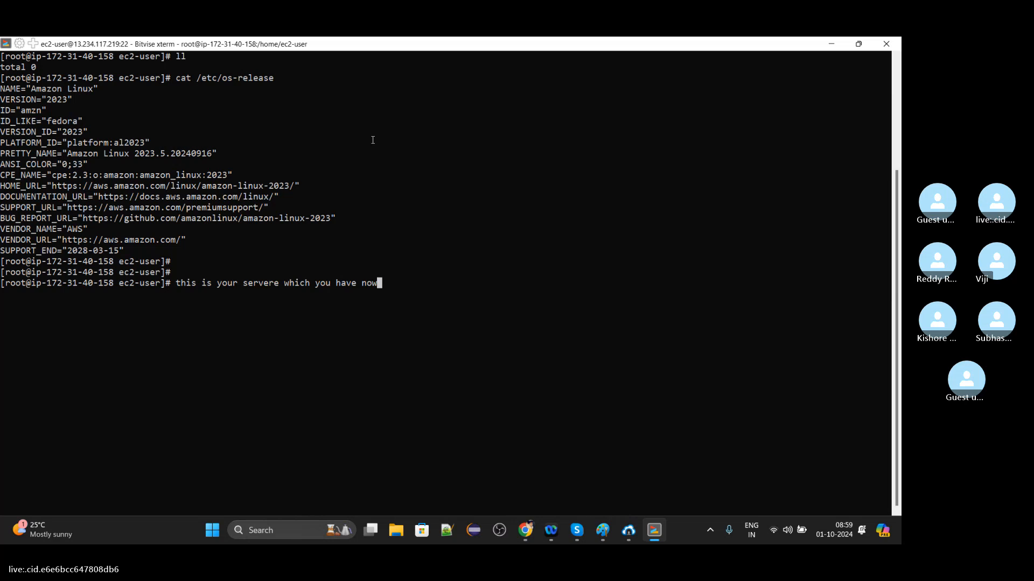
text( acessed on he)
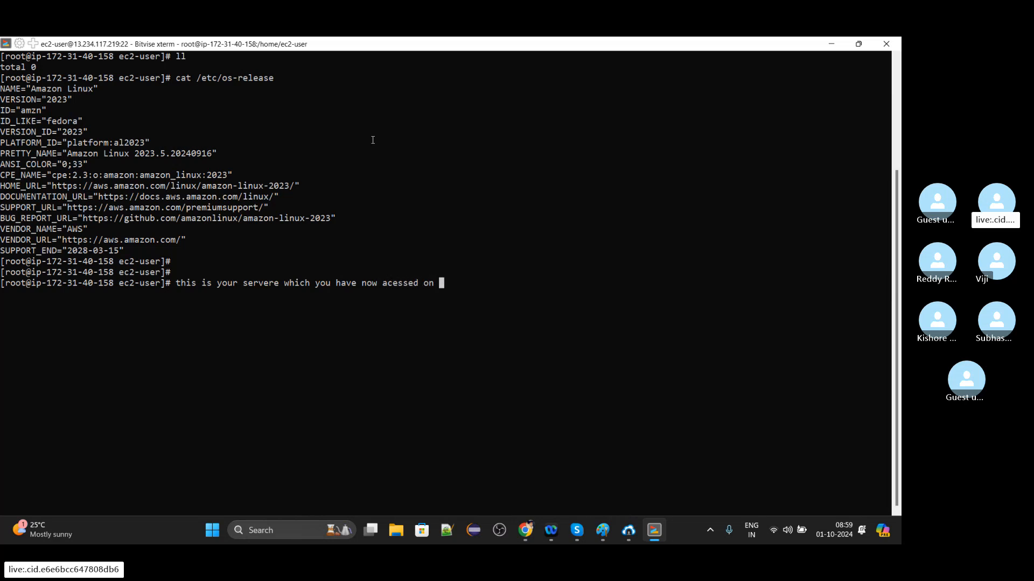
key(BackSpace)
key(BackSpace)
key(BackSpace)
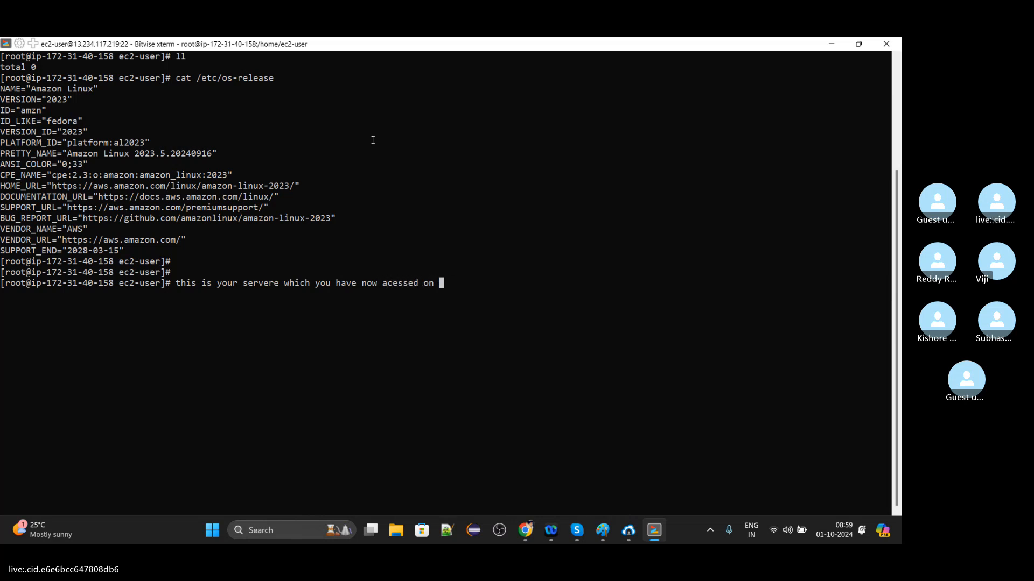
text(the local box >>>)
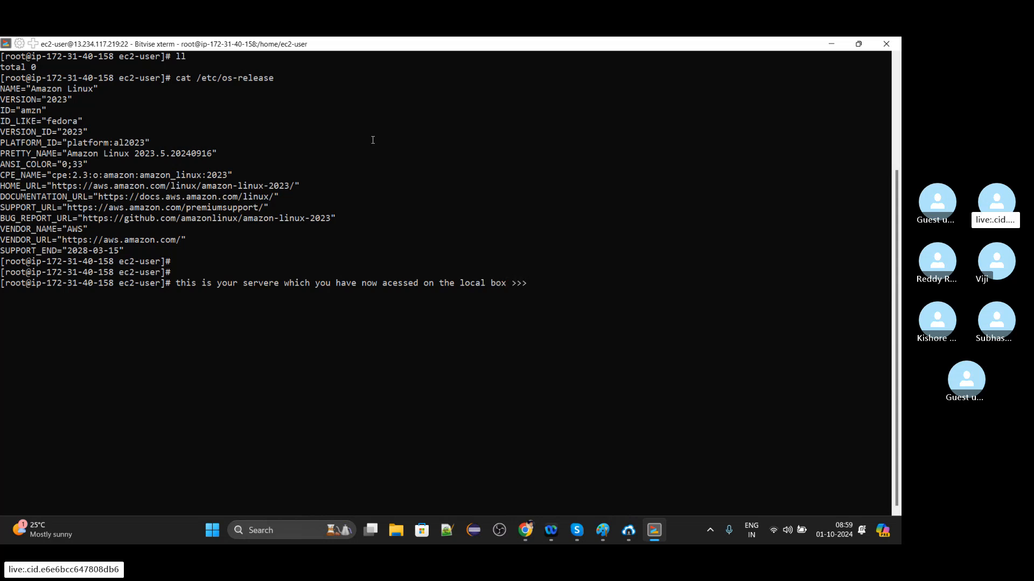
key(ctrl+c)
key(Return)
key(Return)
Write the note "Using SSH client you are able to acess EC2 Instance in local" at the root prompt.
text(si)
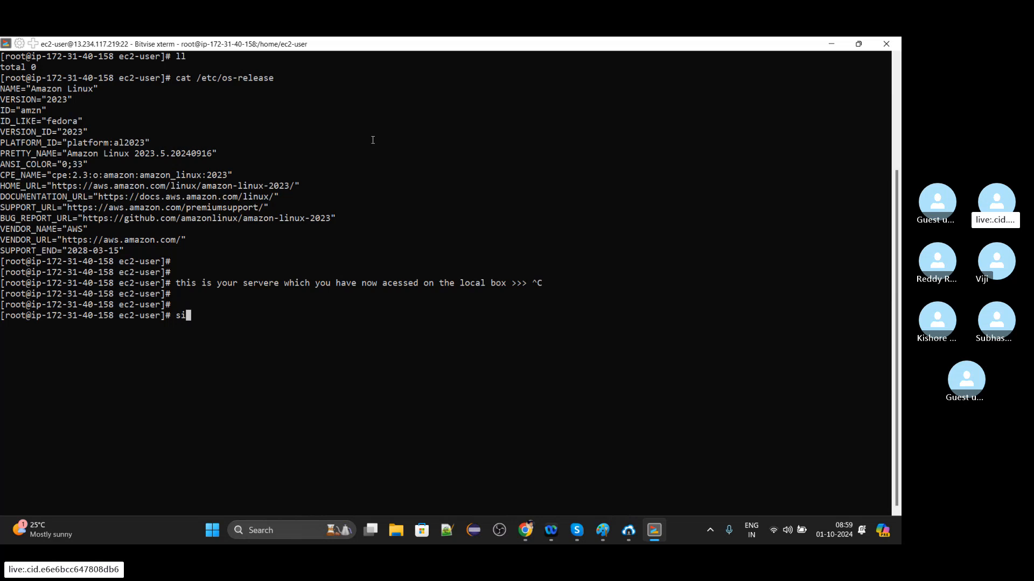
key(BackSpace)
key(BackSpace)
text(Usibgf)
key(BackSpace)
key(BackSpace)
key(BackSpace)
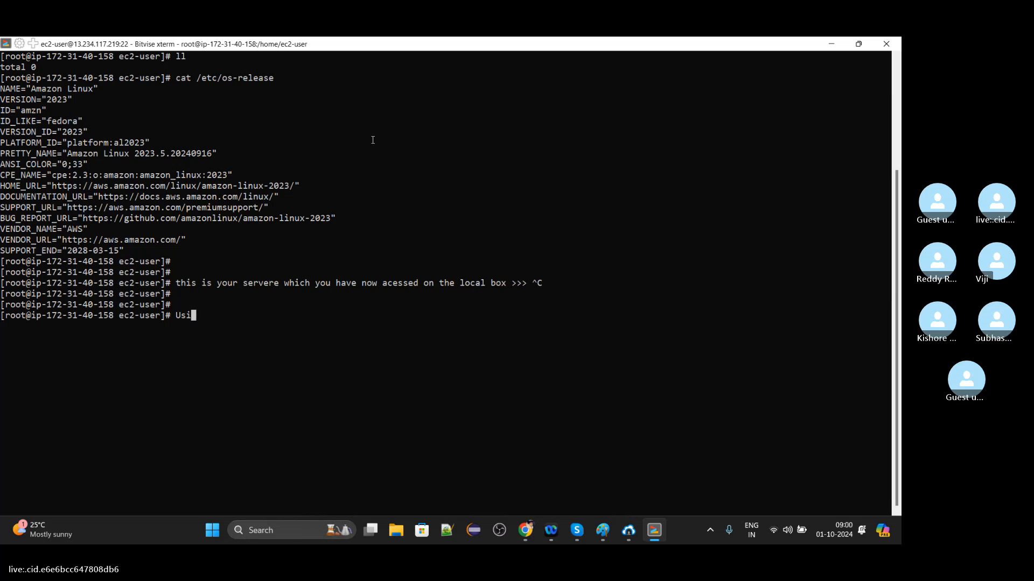
text(ng SSH client)
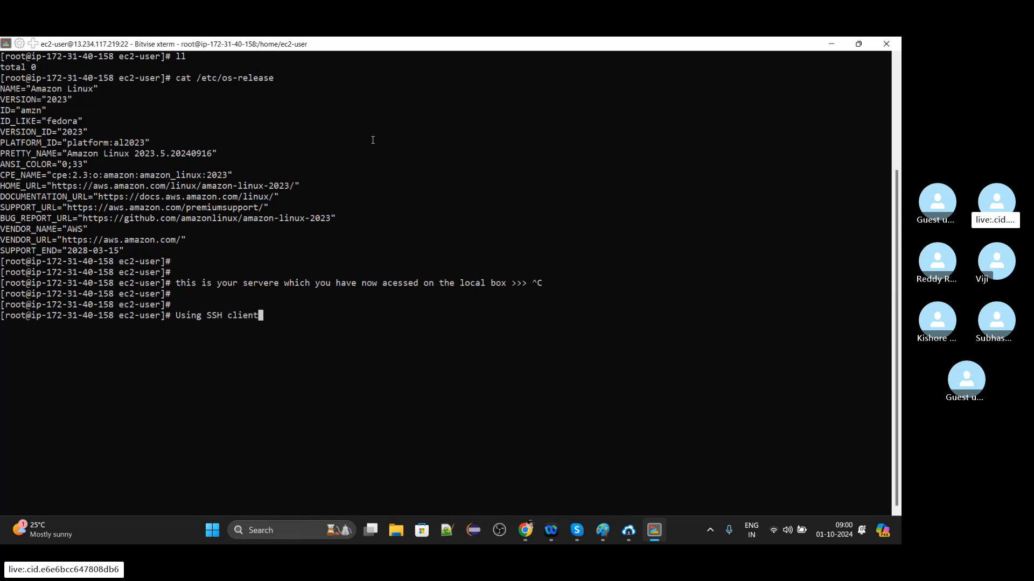
text( you are able to acess)
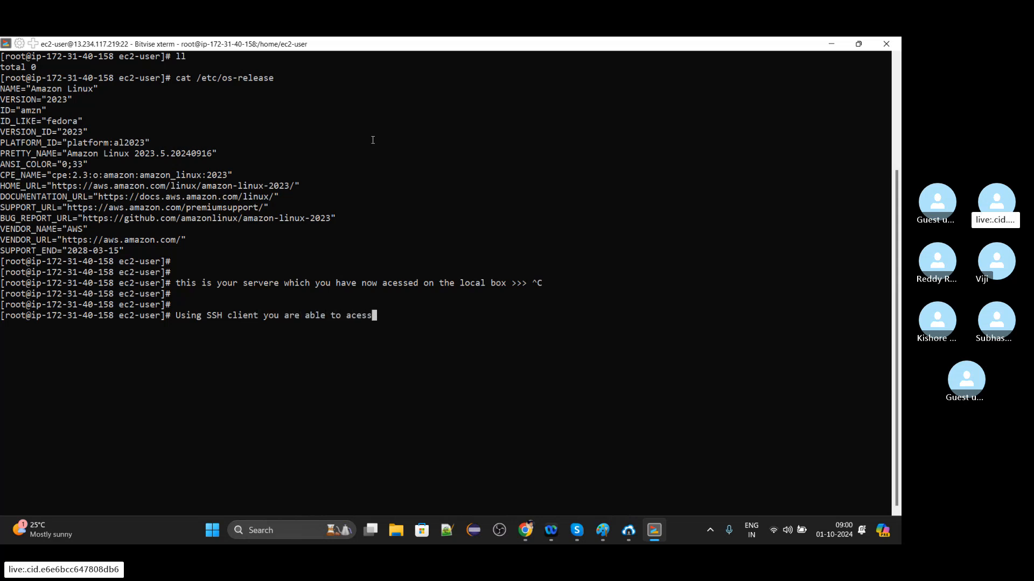
text( EC2 Instance in lo)
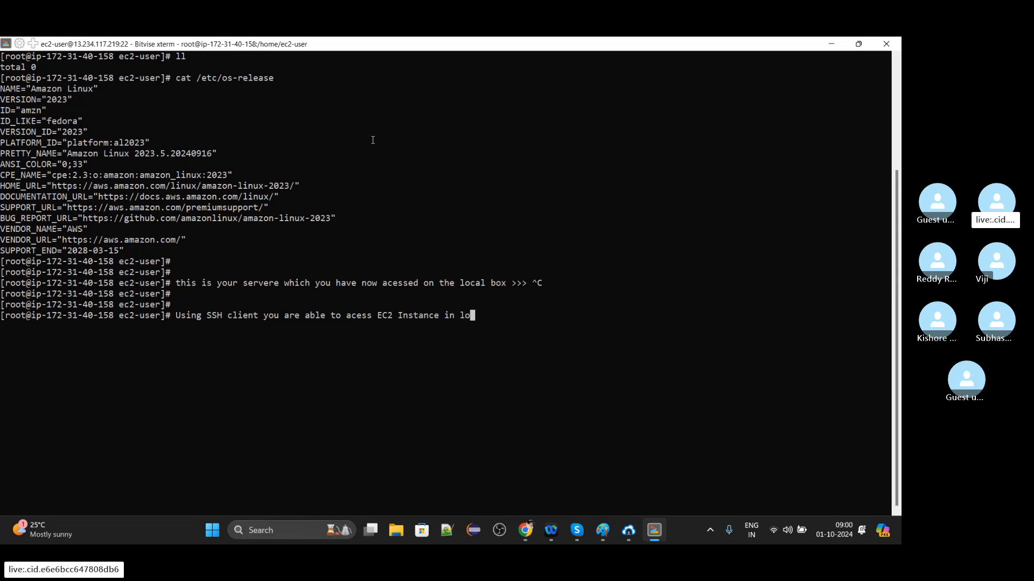
text(cal)
Glance at the EC2 instances page in Chrome, return to the terminal, and finish the note with ">> this connnectivity will faile", submitting the line.
click(523, 530)
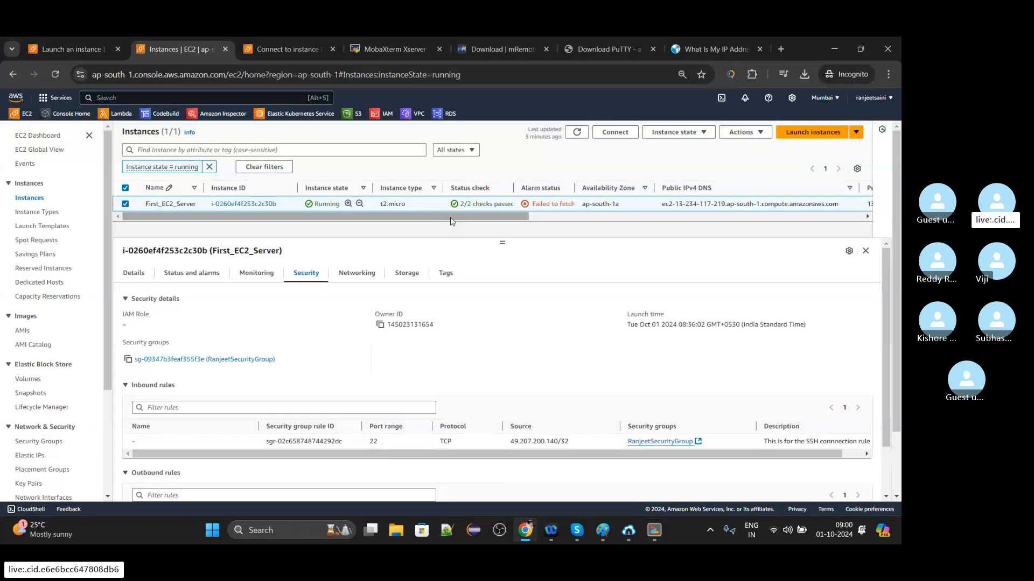
key(alt+Tab)
text(>>)
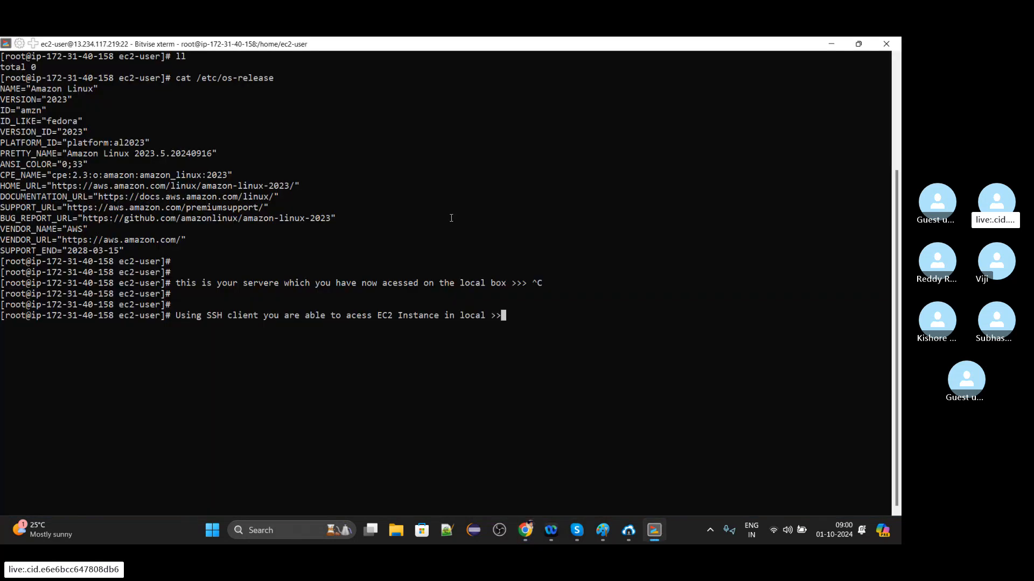
text( this connnectivit)
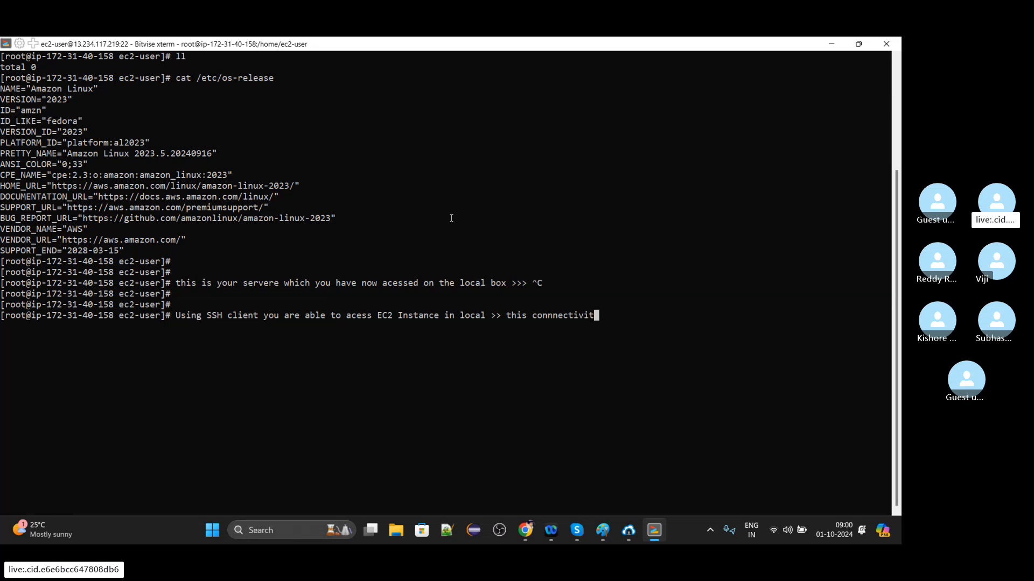
text(y will faile)
key(Return)
Submit the line "Mobaxterm,Mremoteng,Putty,SSHclient , CMD , Powershell >> These are" at the prompt as a list of connection tools.
text(Mobax)
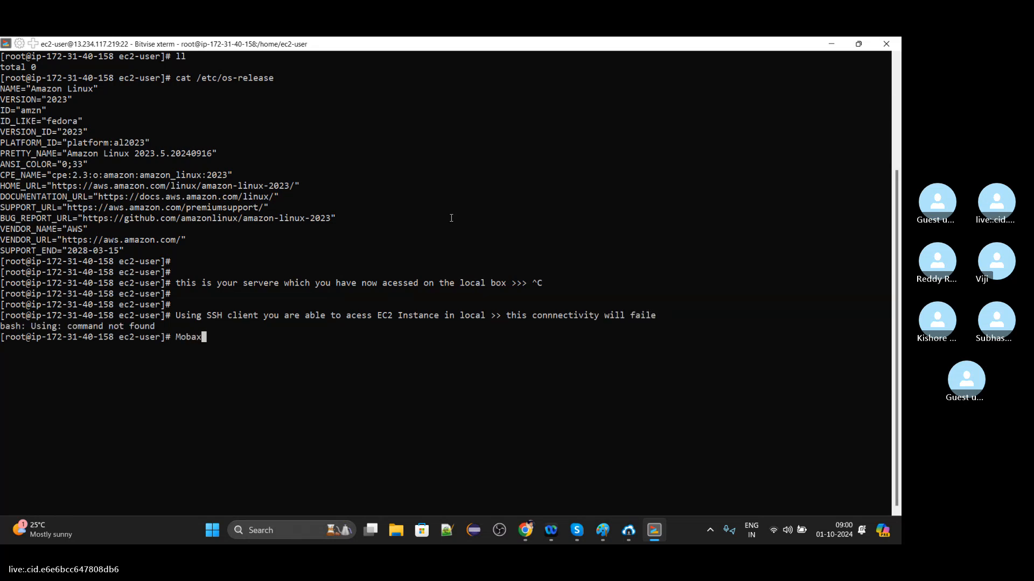
text(term,M)
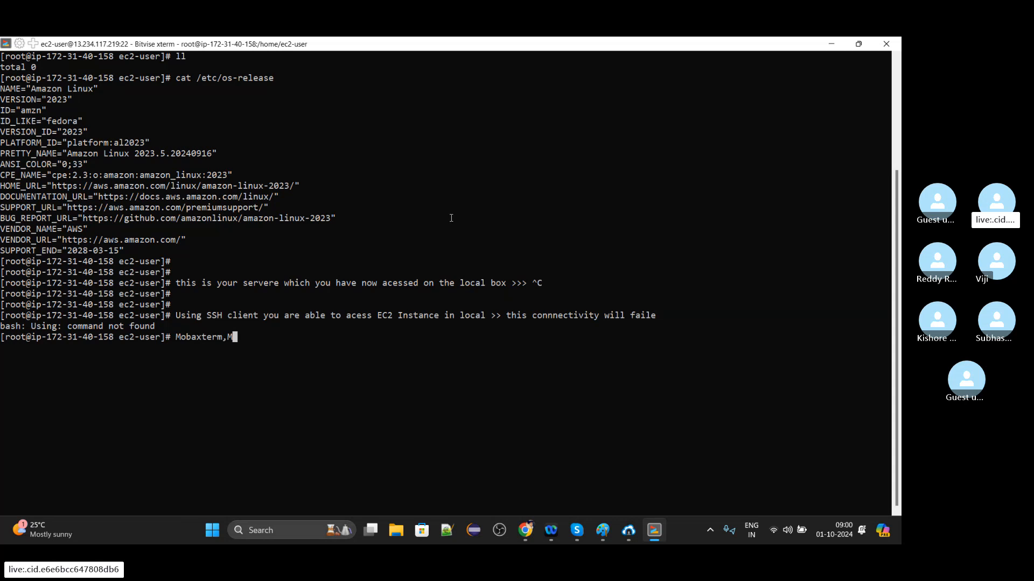
text(remoten)
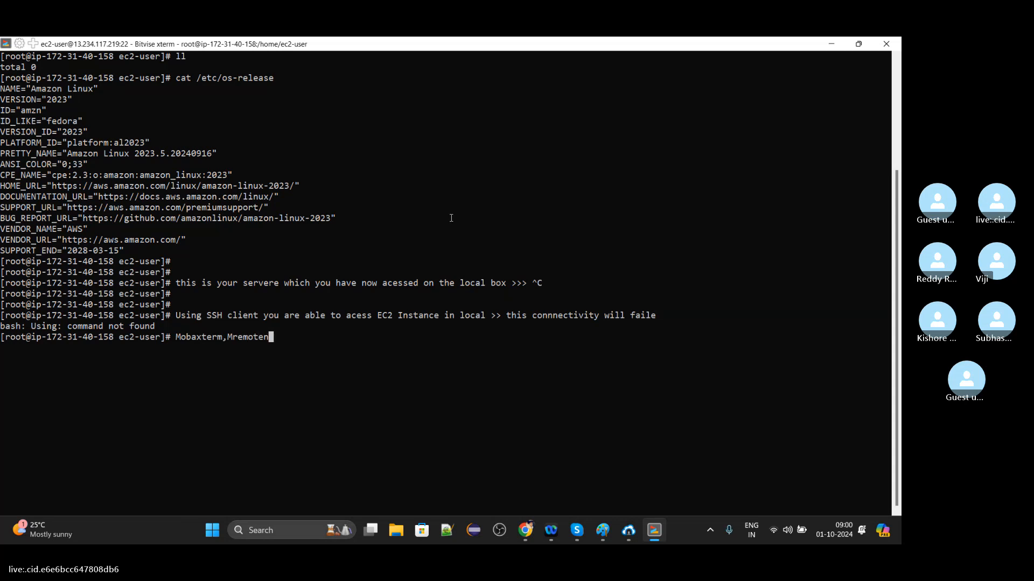
text(g,Put)
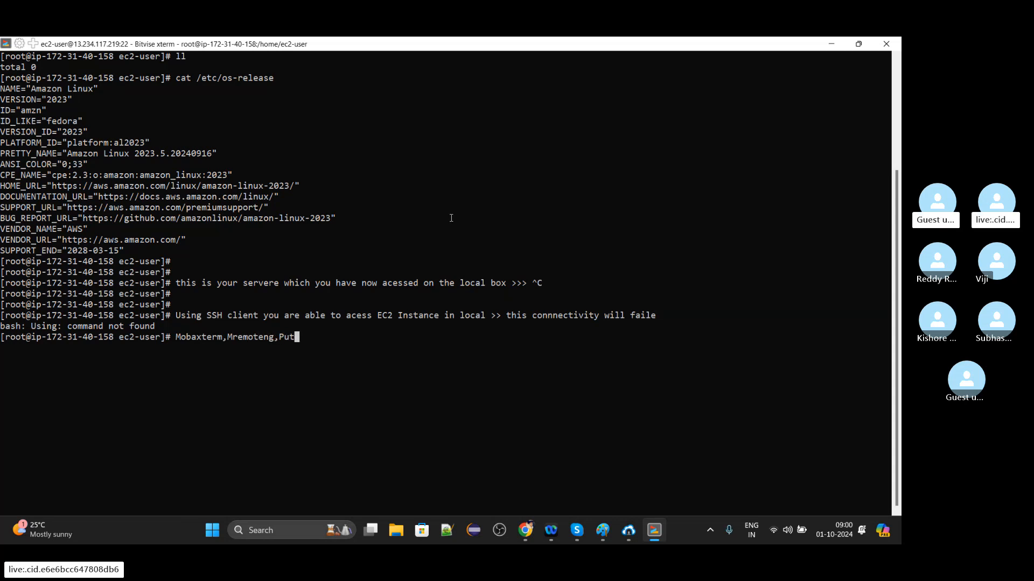
text(ty,SSH)
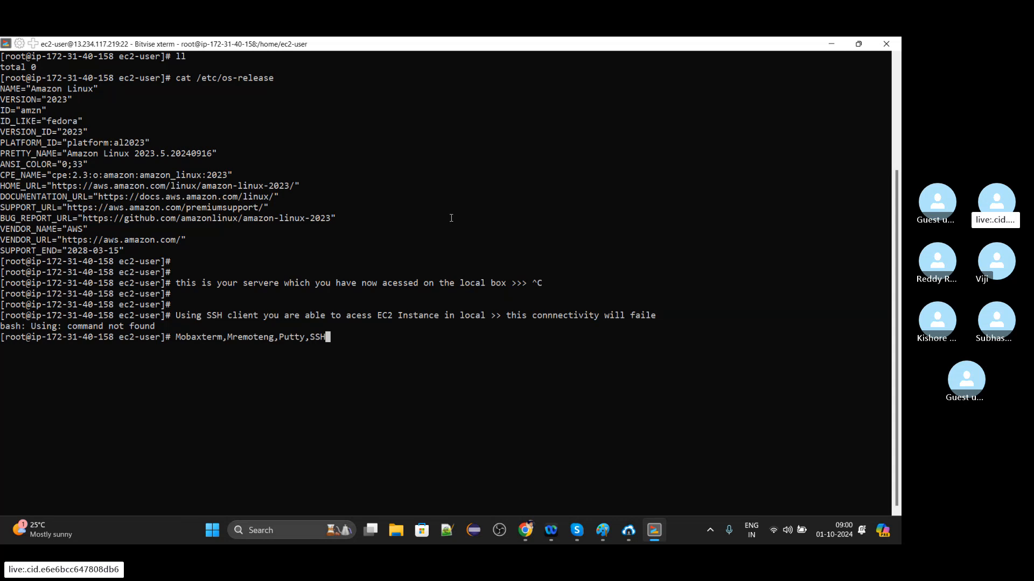
text(client )
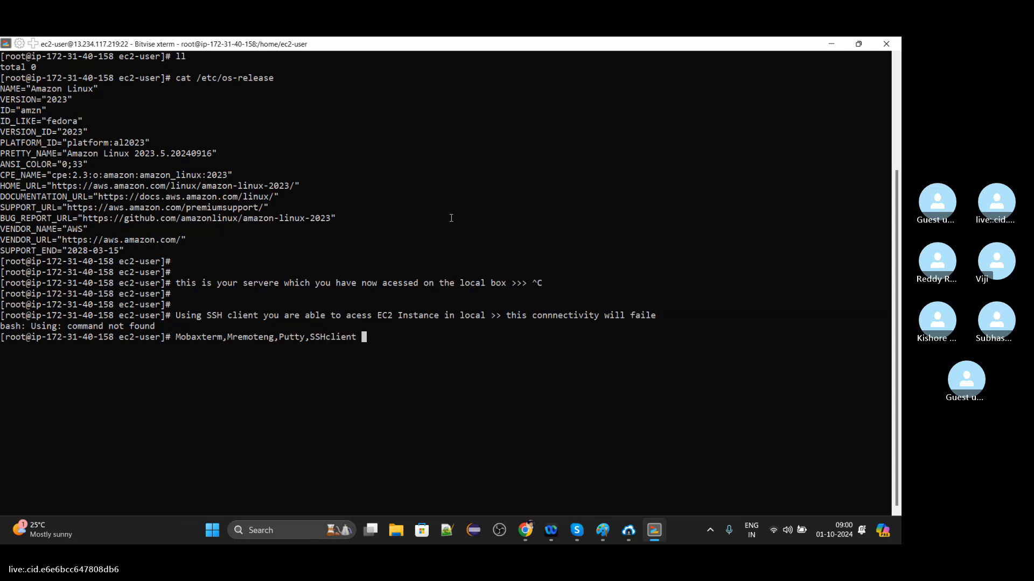
text(, CMD , Powershell)
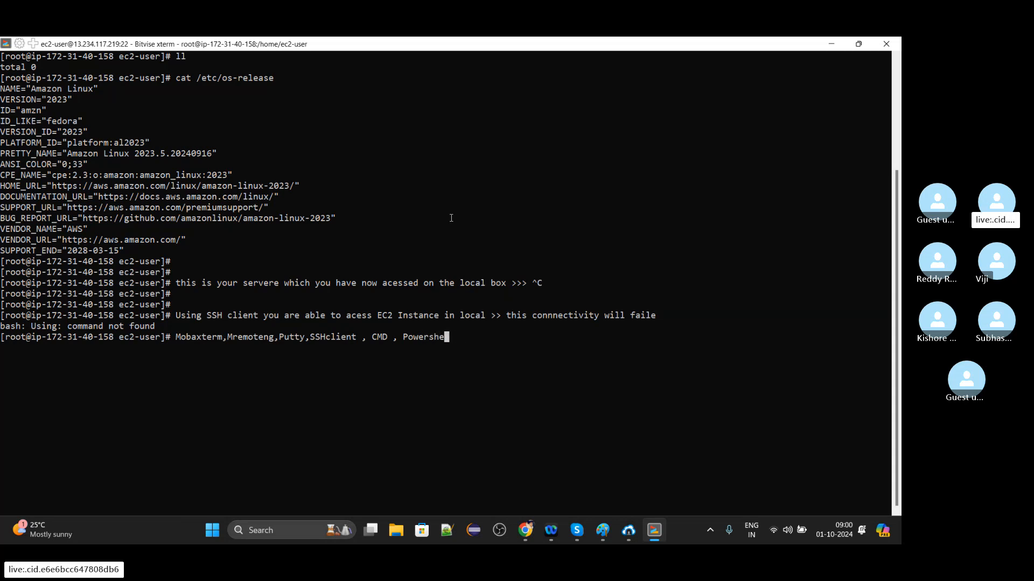
text( >)
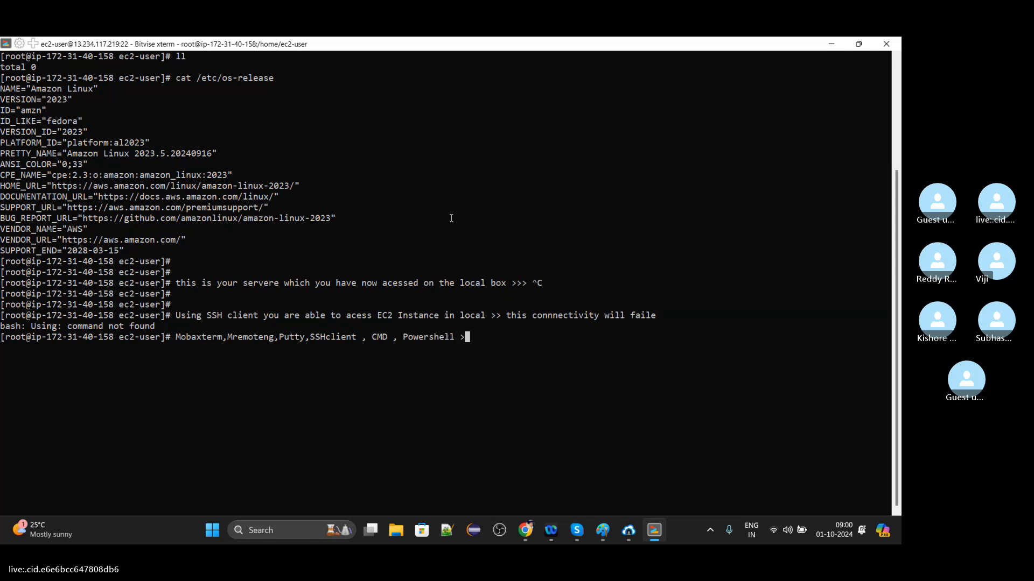
text(> These are)
key(Return)
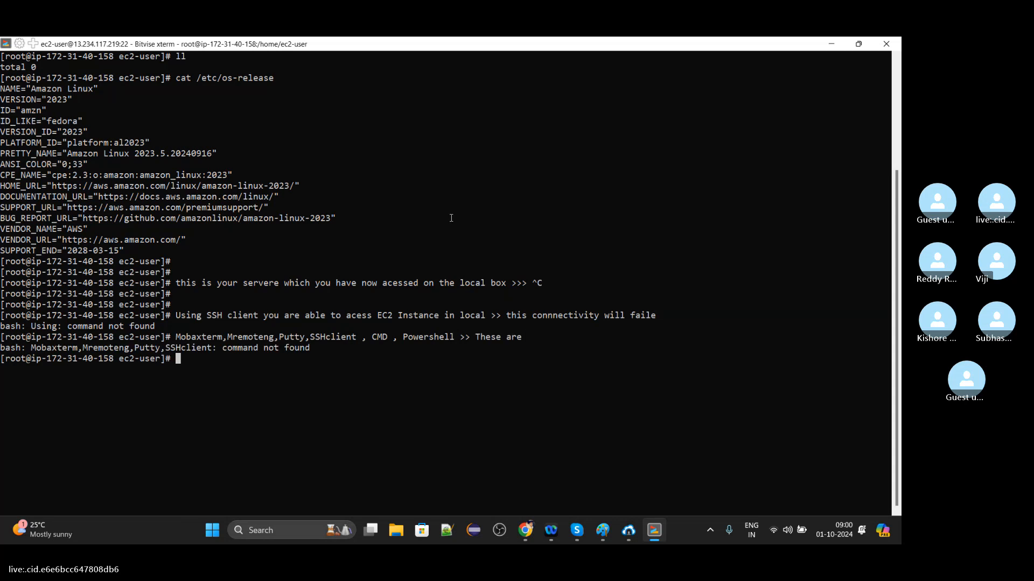
Write the note "there are just tool for acessing the server" at a fresh root prompt.
key(Return)
key(Return)
text(there)
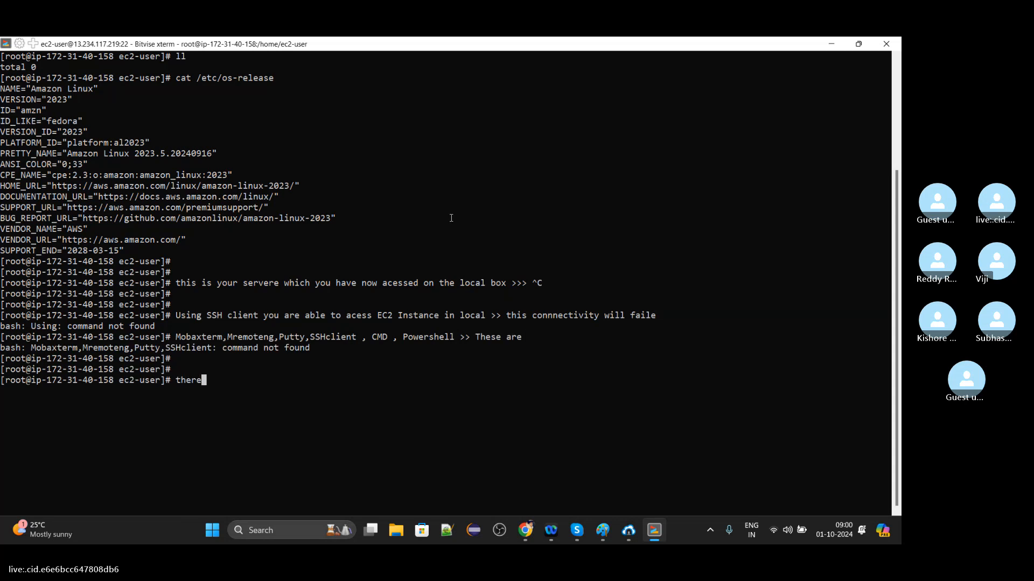
text( are just tool for acess)
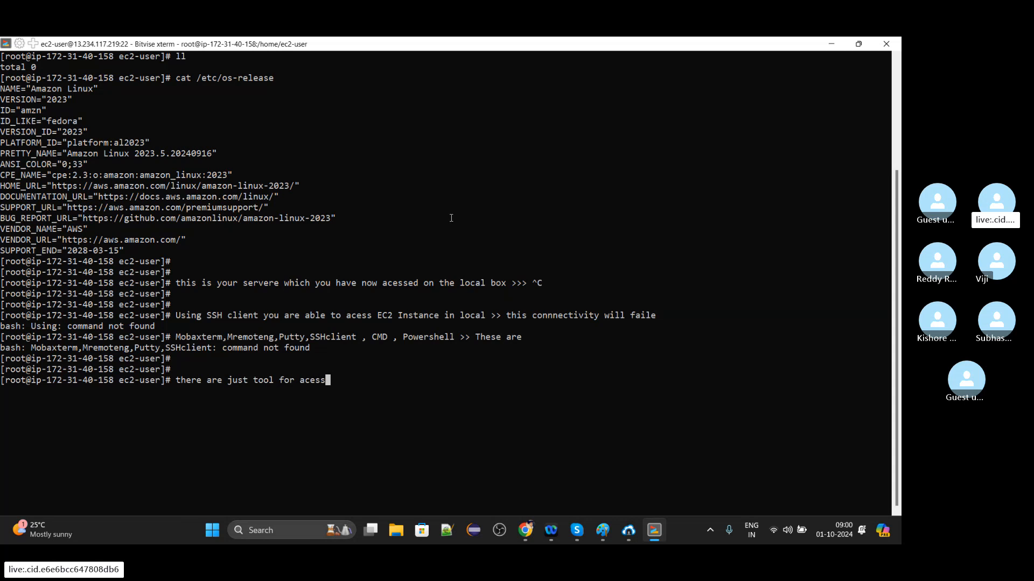
text(ing the server)
Glance at the EC2 instances page in Chrome, return to the terminal, and abort the note line without running it.
key(alt+Tab)
key(alt+Tab)
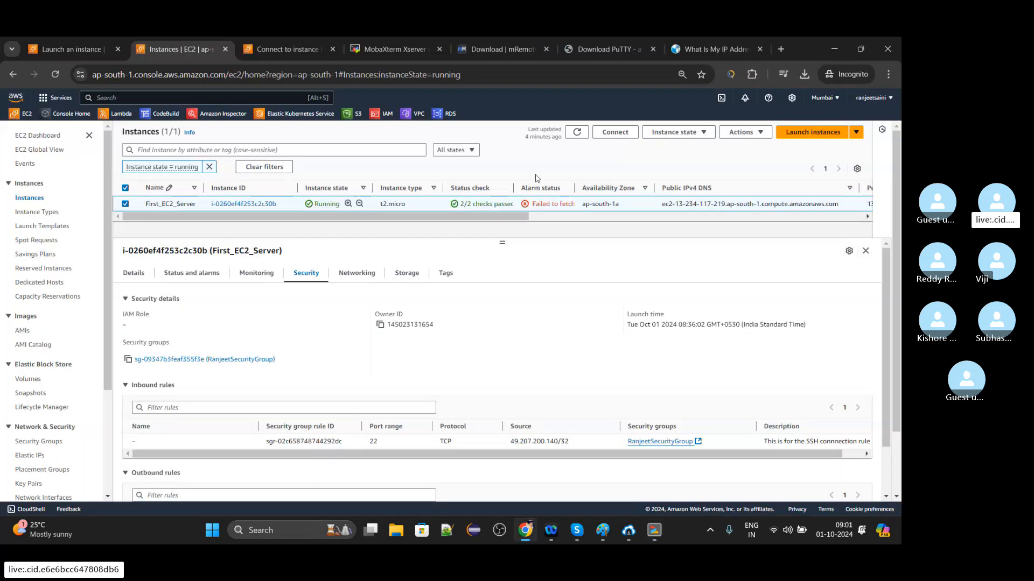
key(alt+Tab)
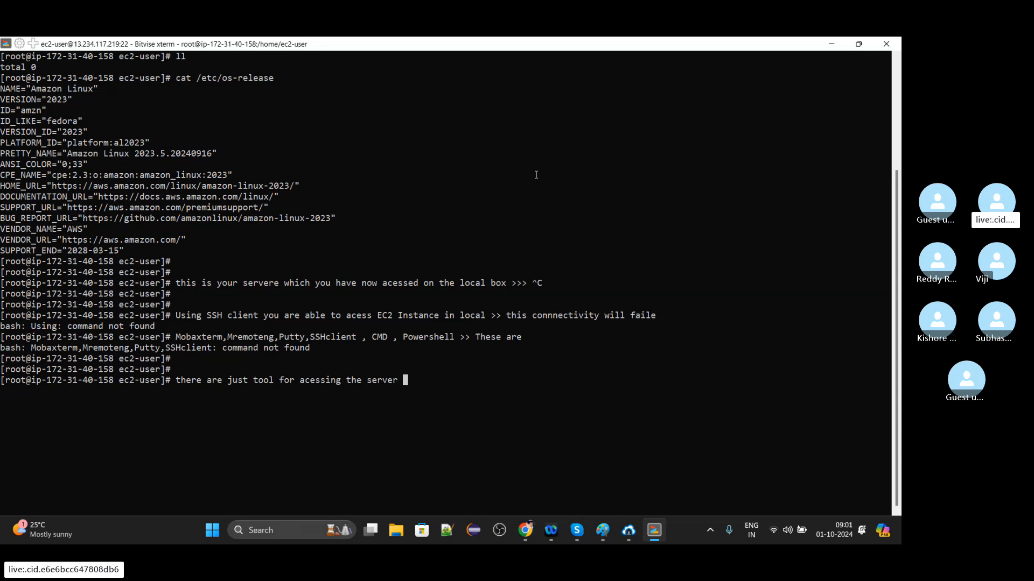
key(ctrl+c)
key(Return)
key(Return)
key(Return)
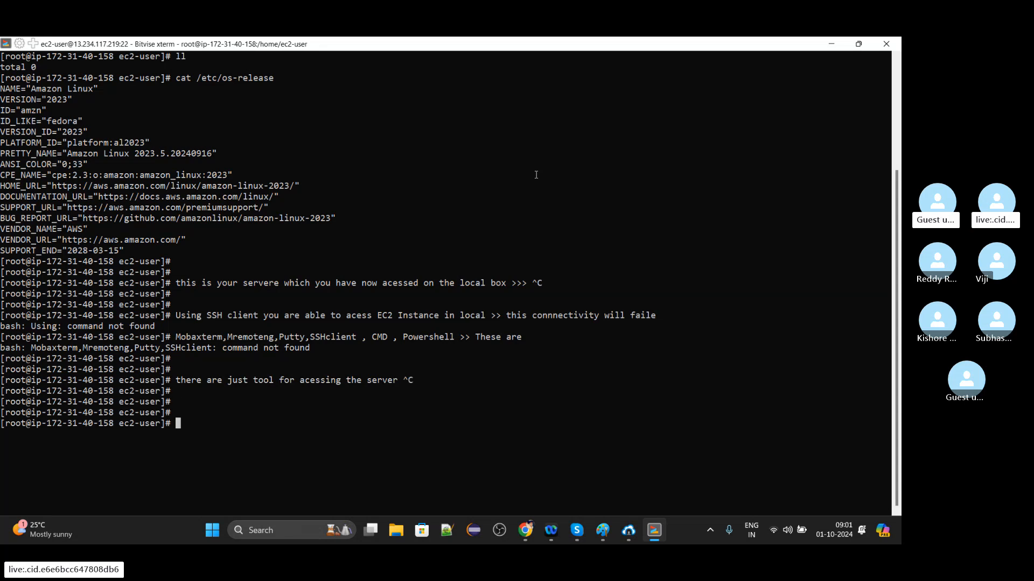
Clear the terminal screen and change to the root user's home directory with cd.
text(clear)
text(d)
key(Return)
key(Return)
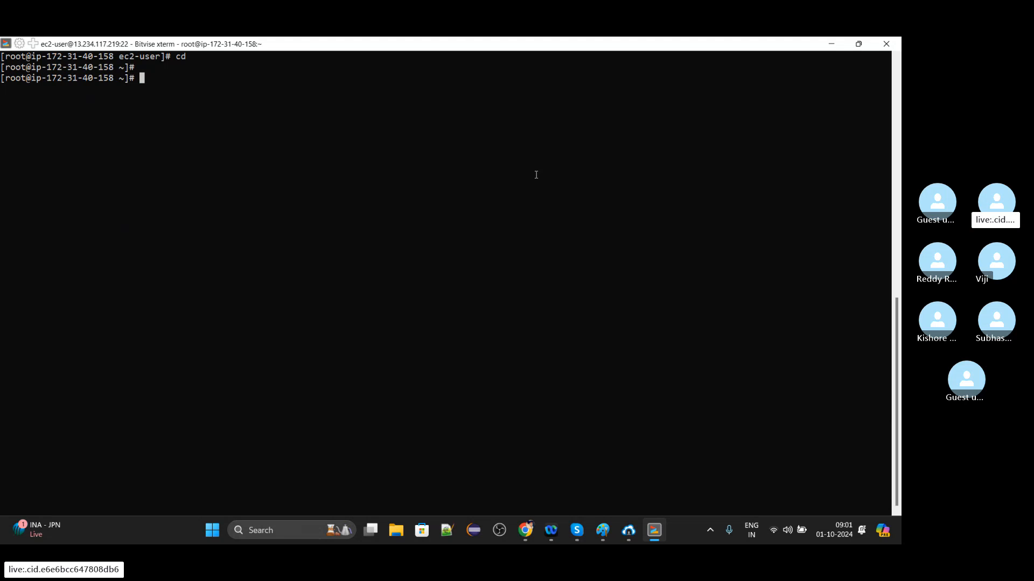
Change to the /opt/ directory and list its contents with ll and ls.
text(cd /o)
key(Tab)
key(Return)
text(ll)
key(Return)
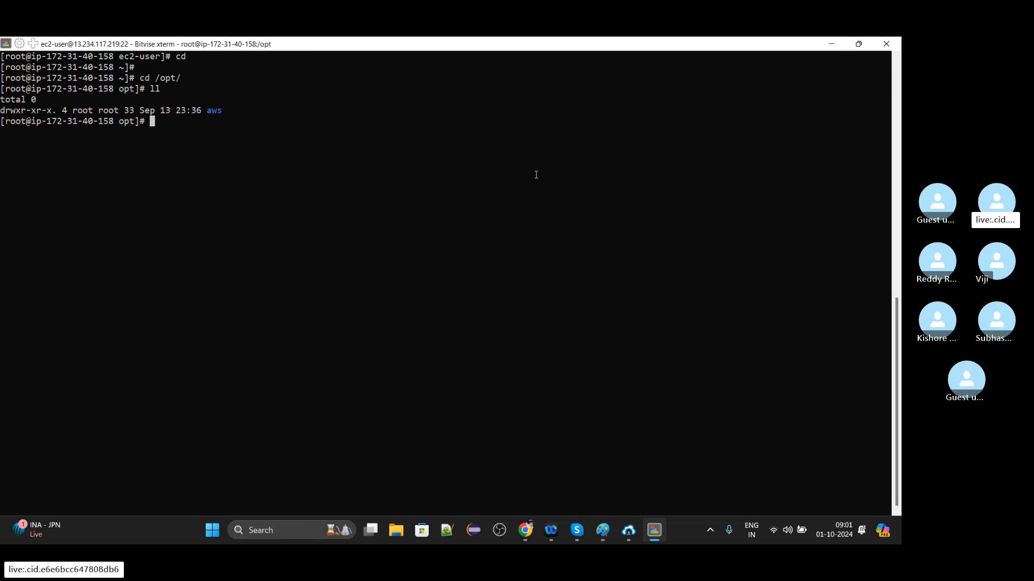
text(ls)
key(Return)
text(ll)
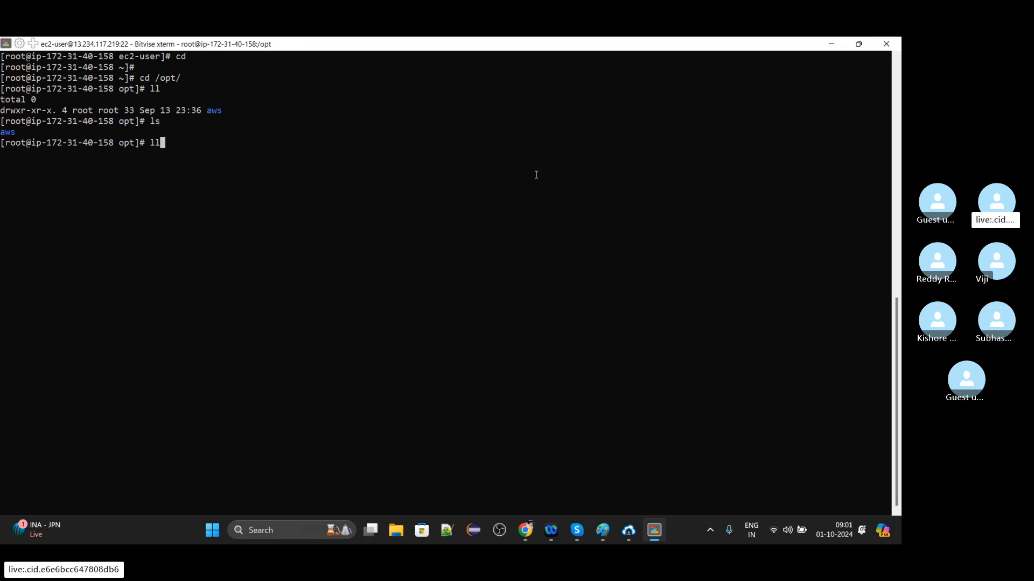
key(Return)
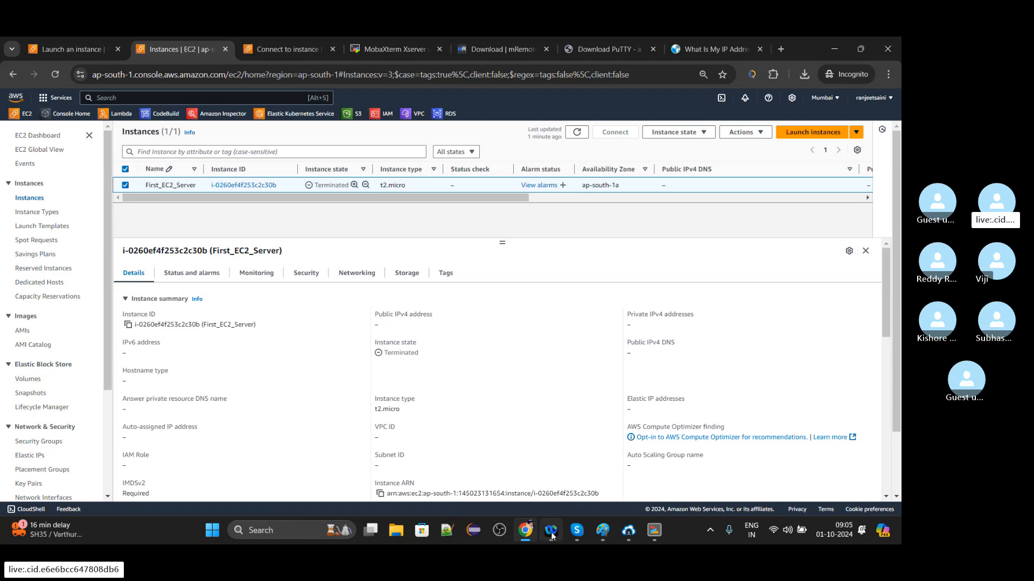
Switch to the Skype group call window.
mouse_move(577, 531)
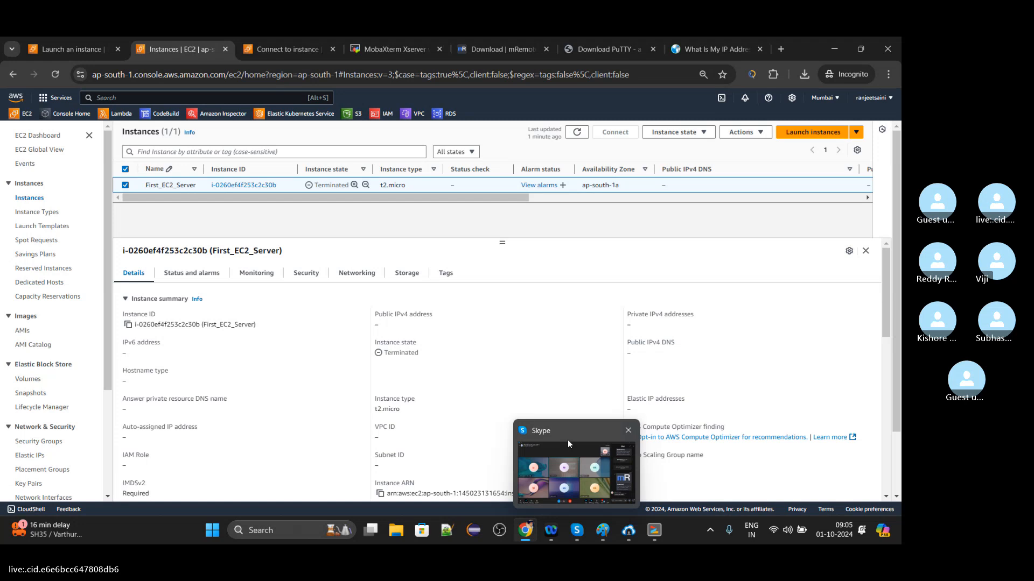
click(568, 440)
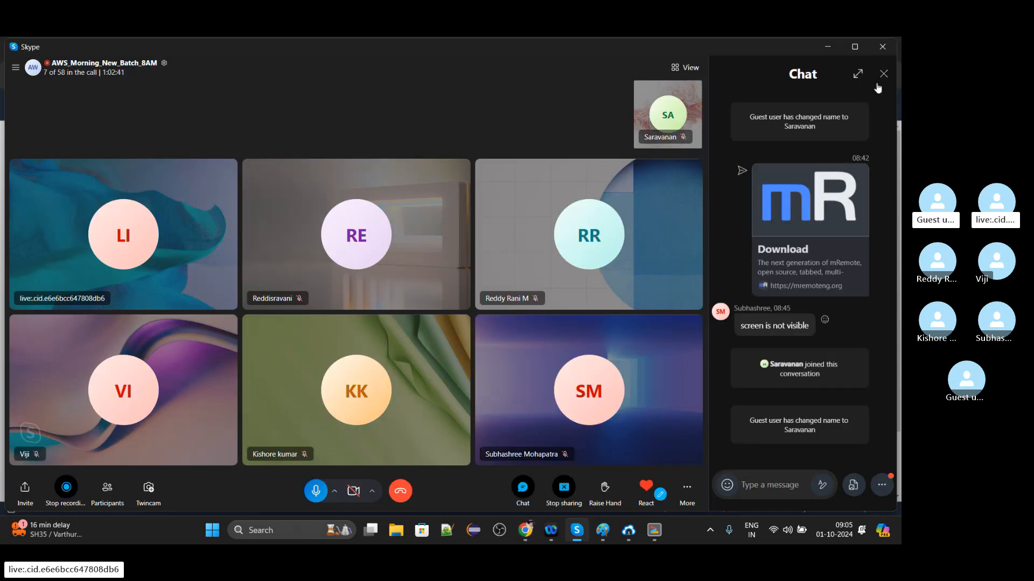